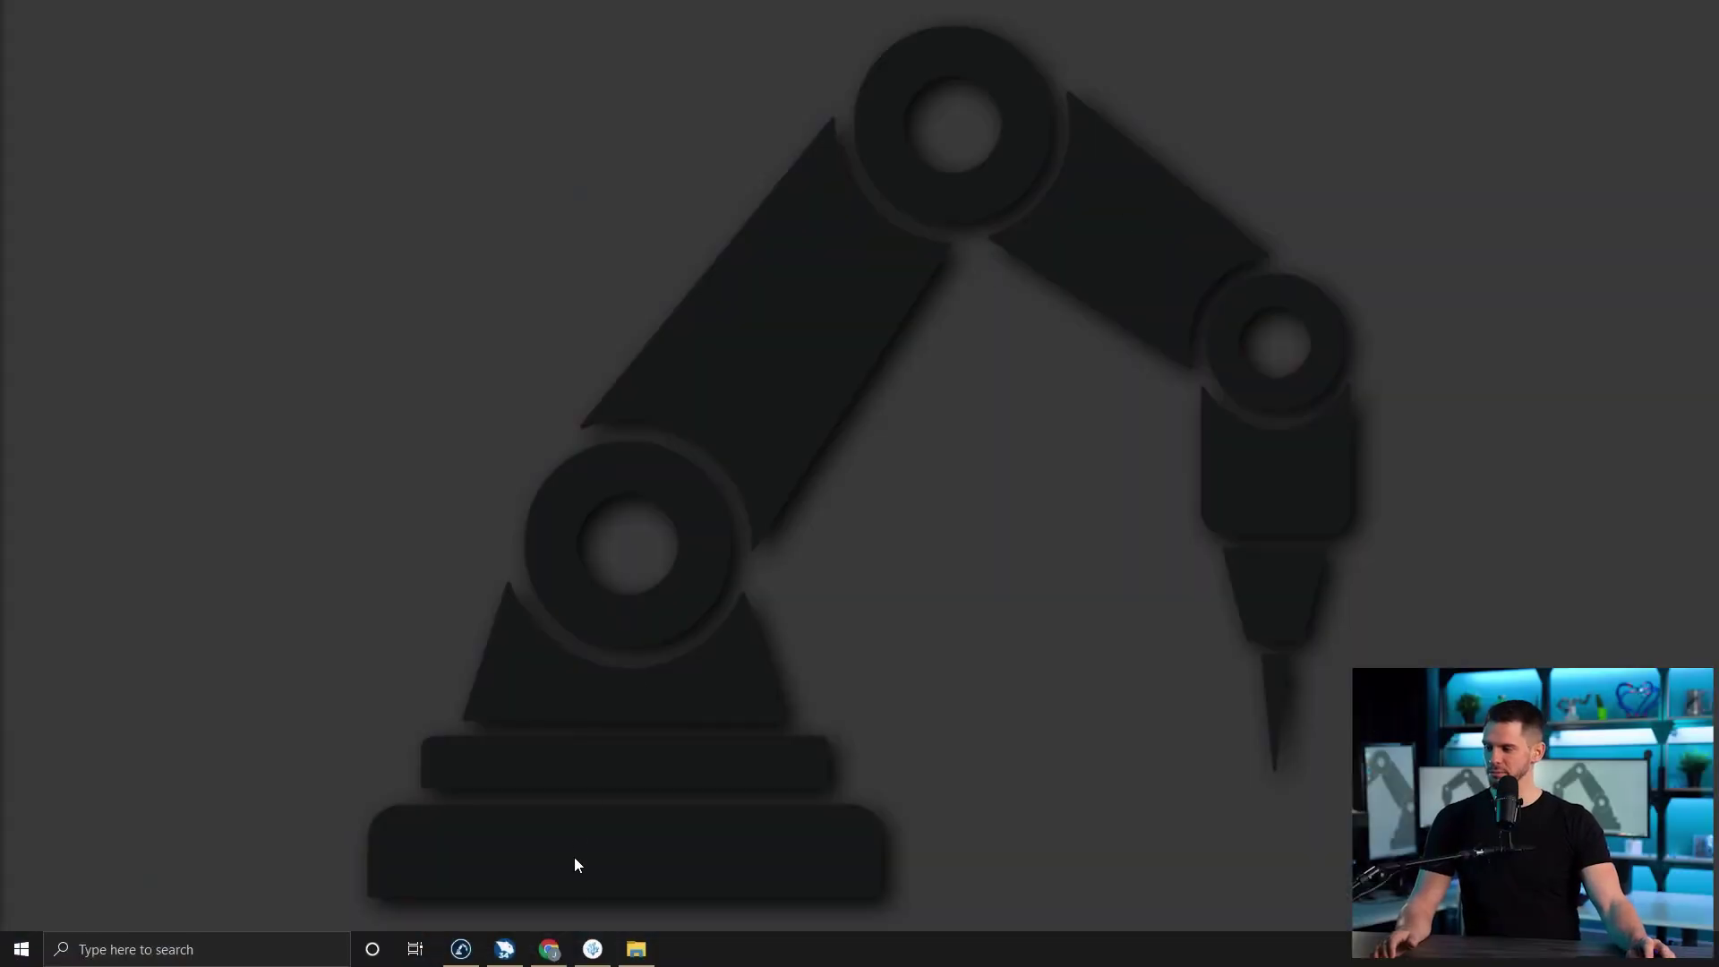
- Load robodk.com/doc in Chrome and open the RoboDK Add-In for BobCAD-CAM page under Plugins
left_click(551, 949)
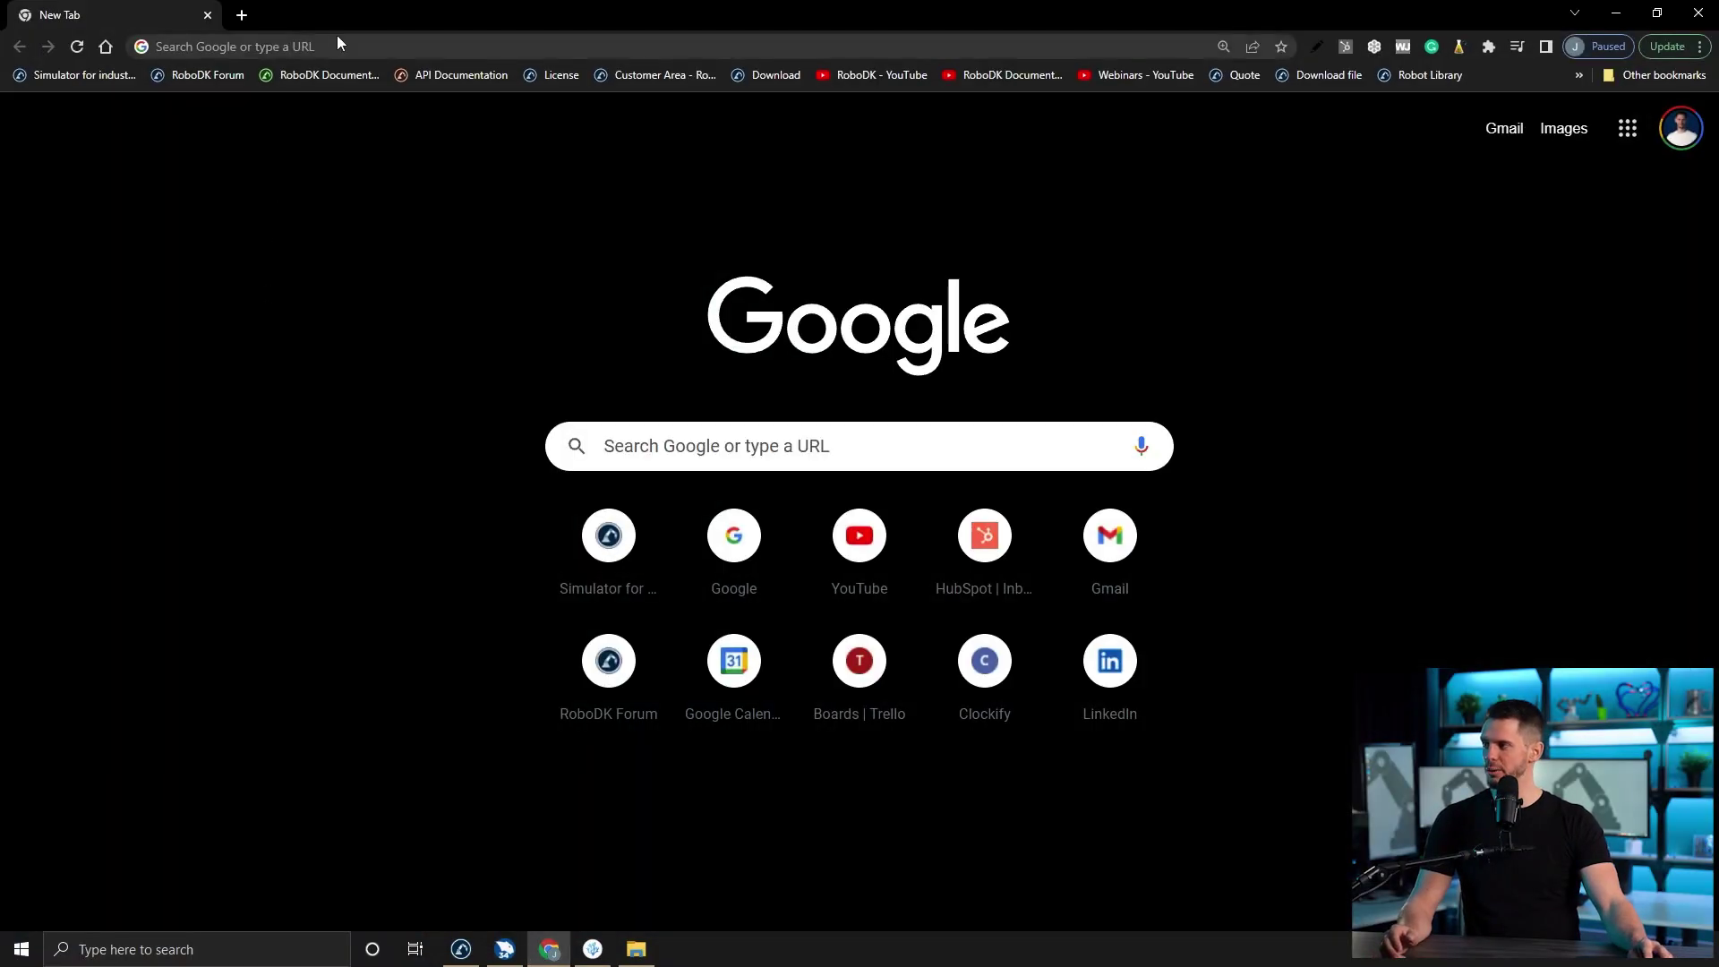
type("ro")
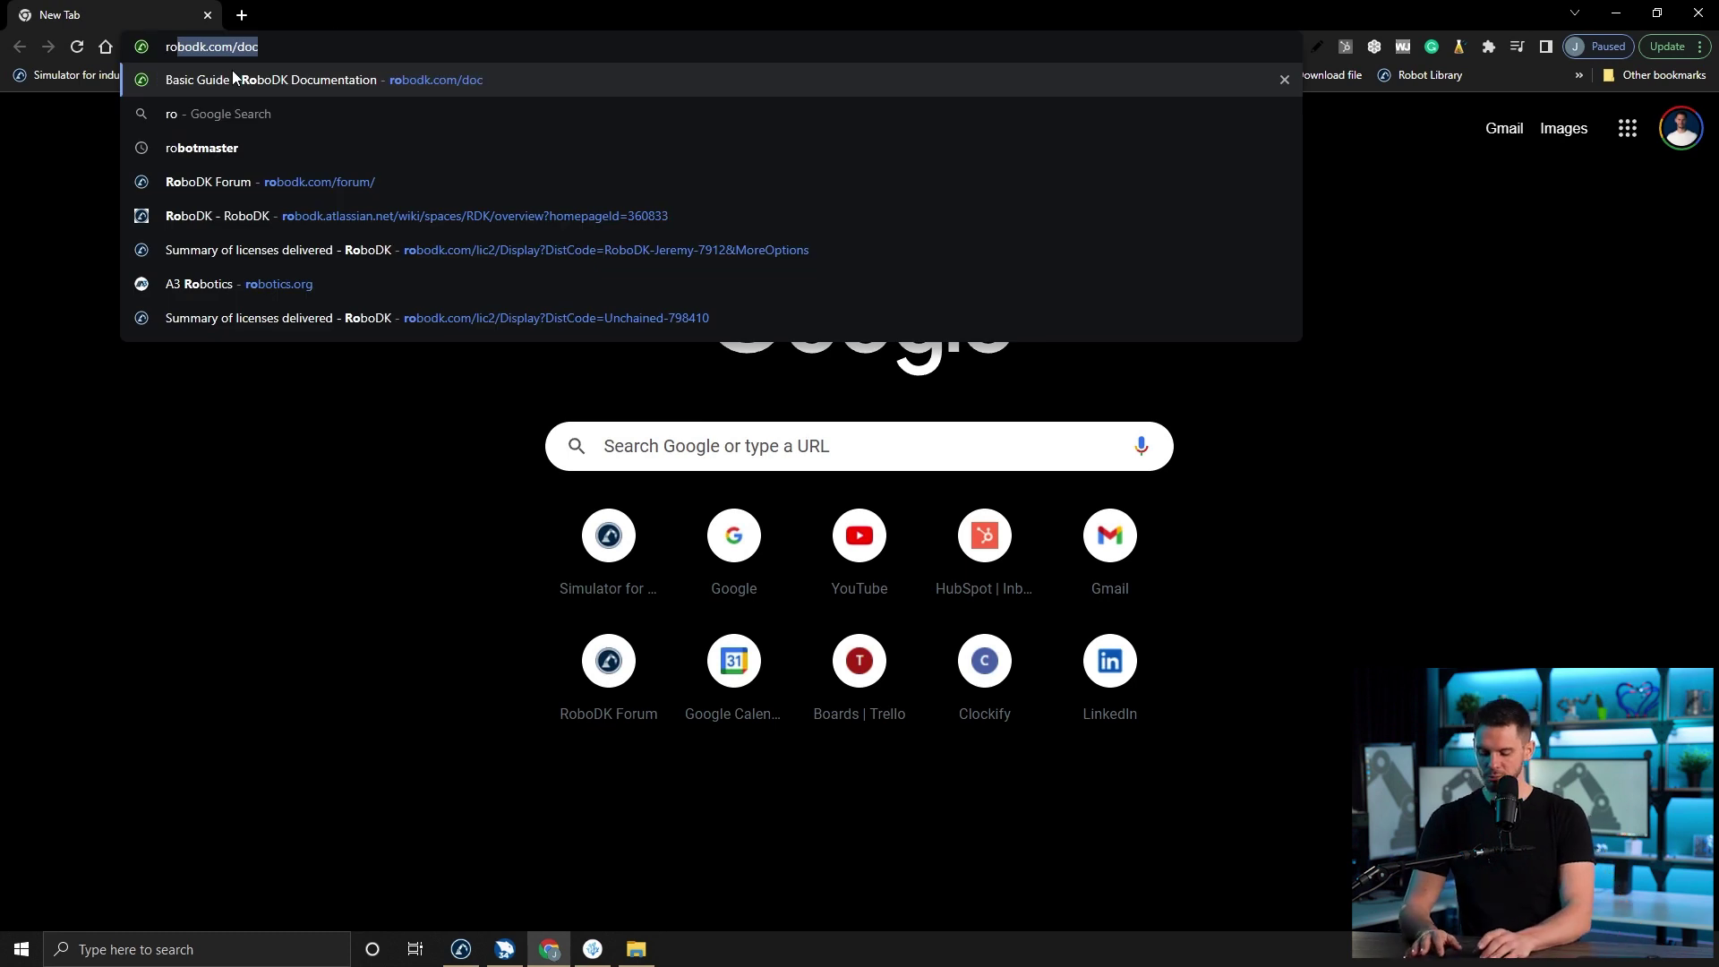
type("bodk.com")
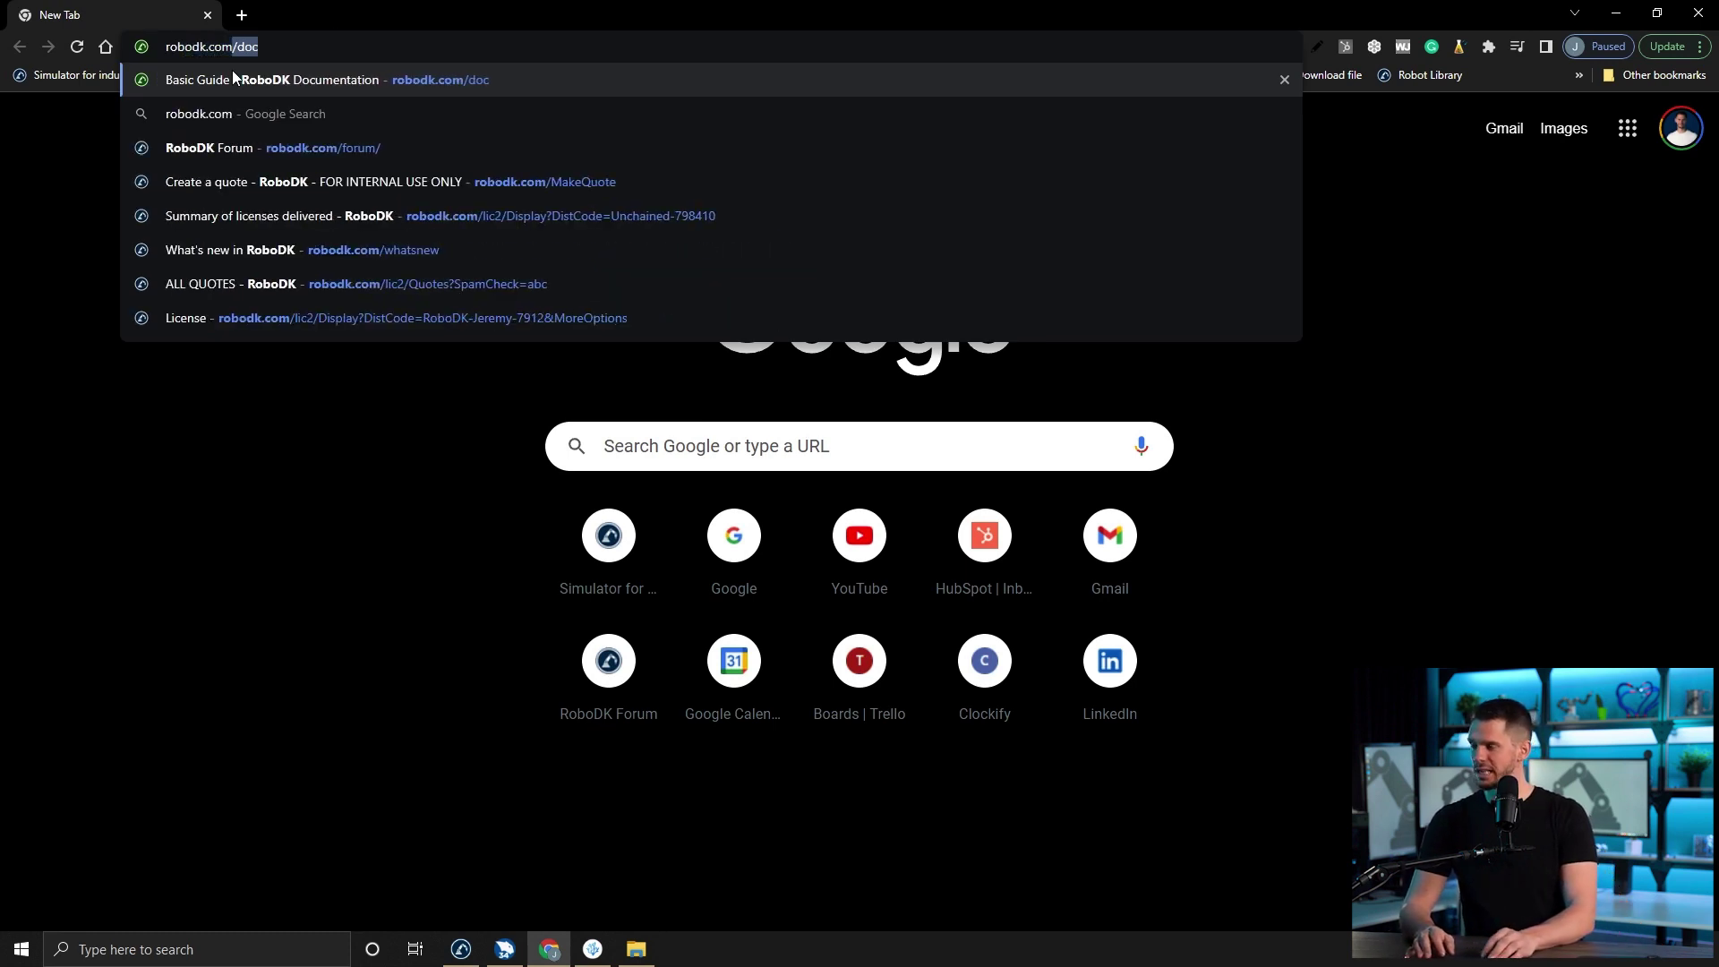
type("/doc")
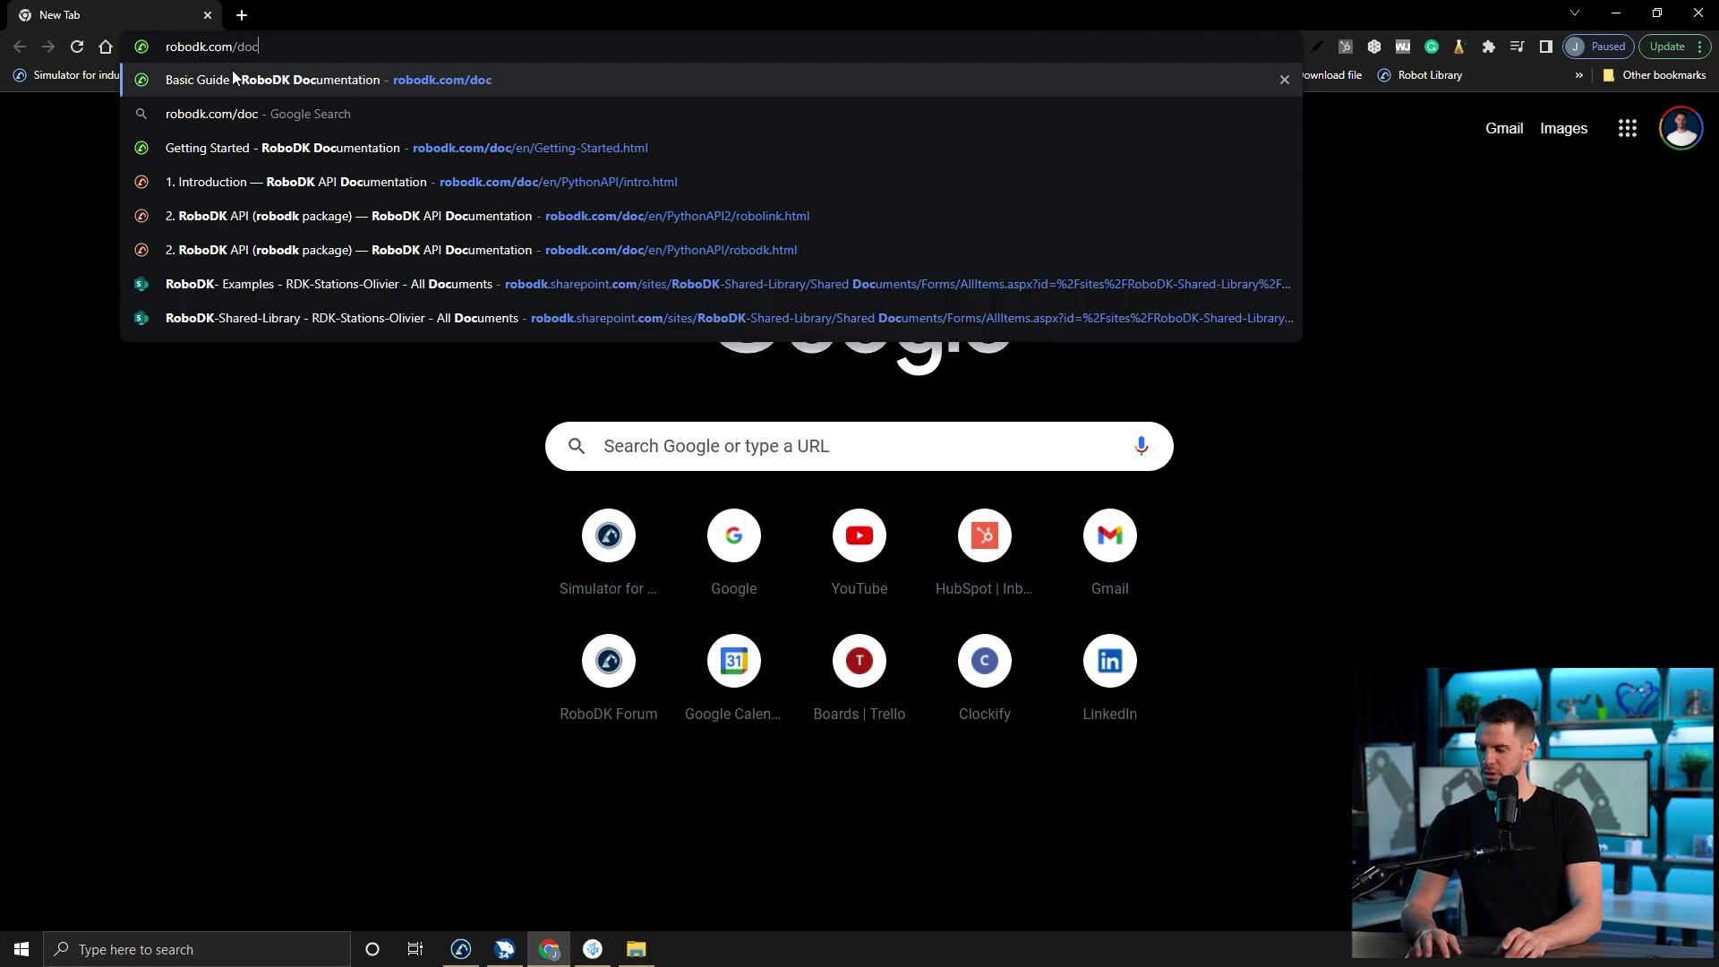
key("Return")
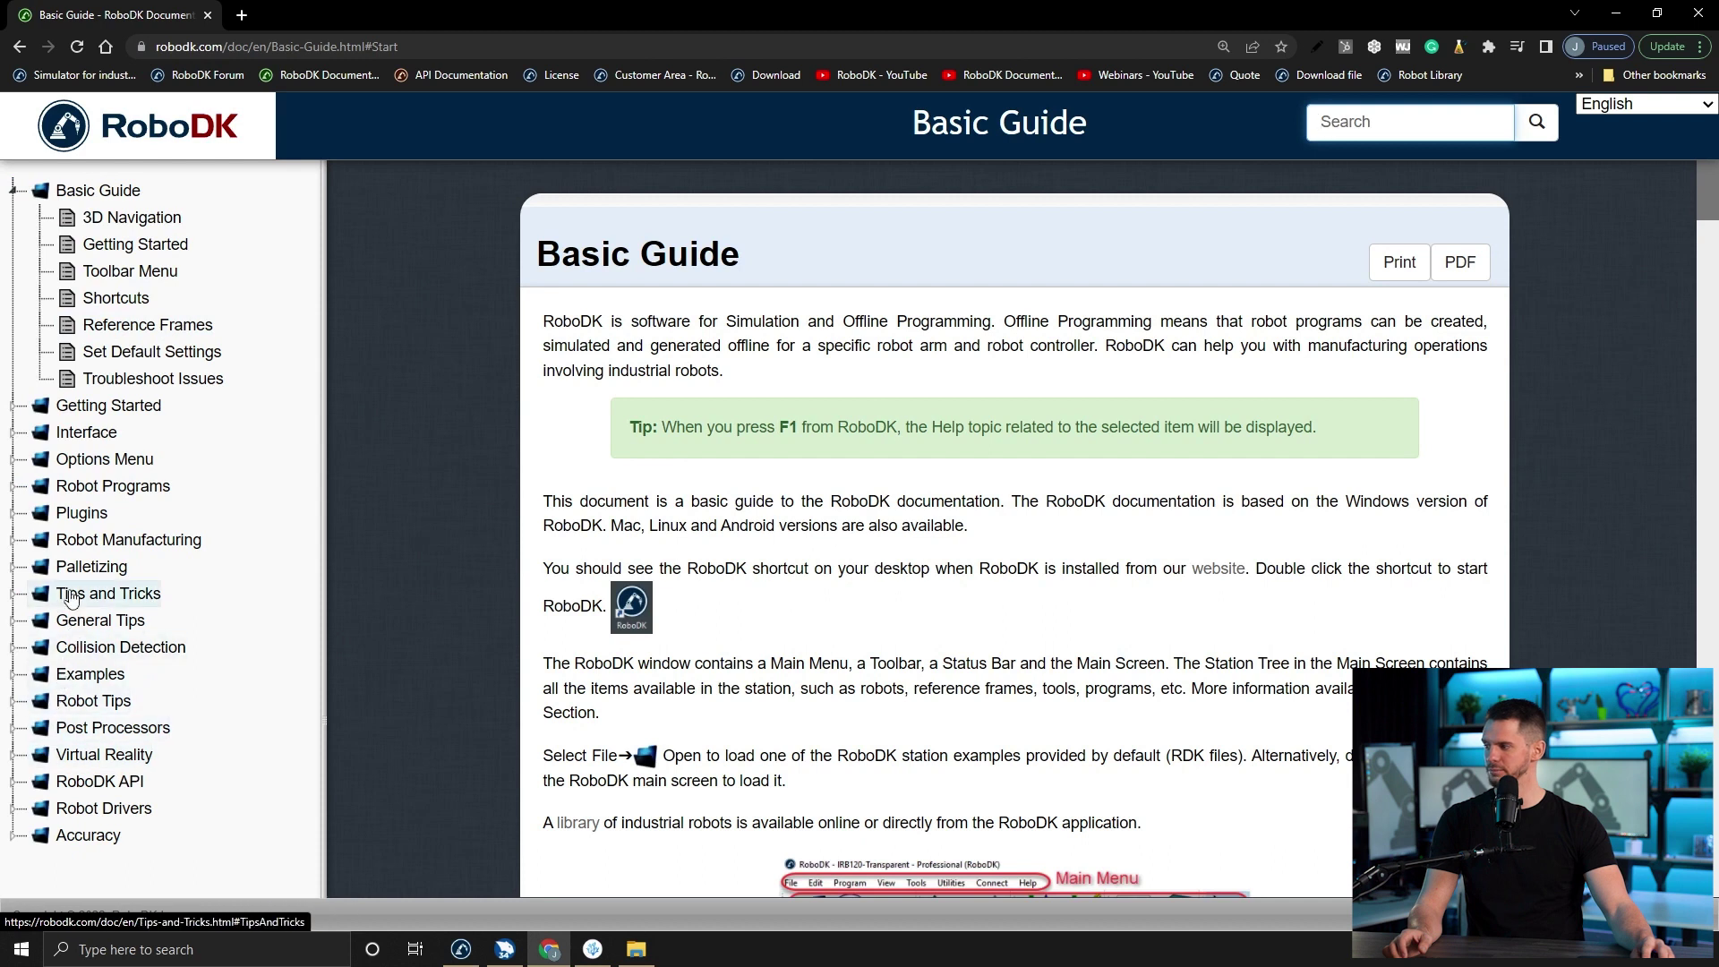
left_click(70, 516)
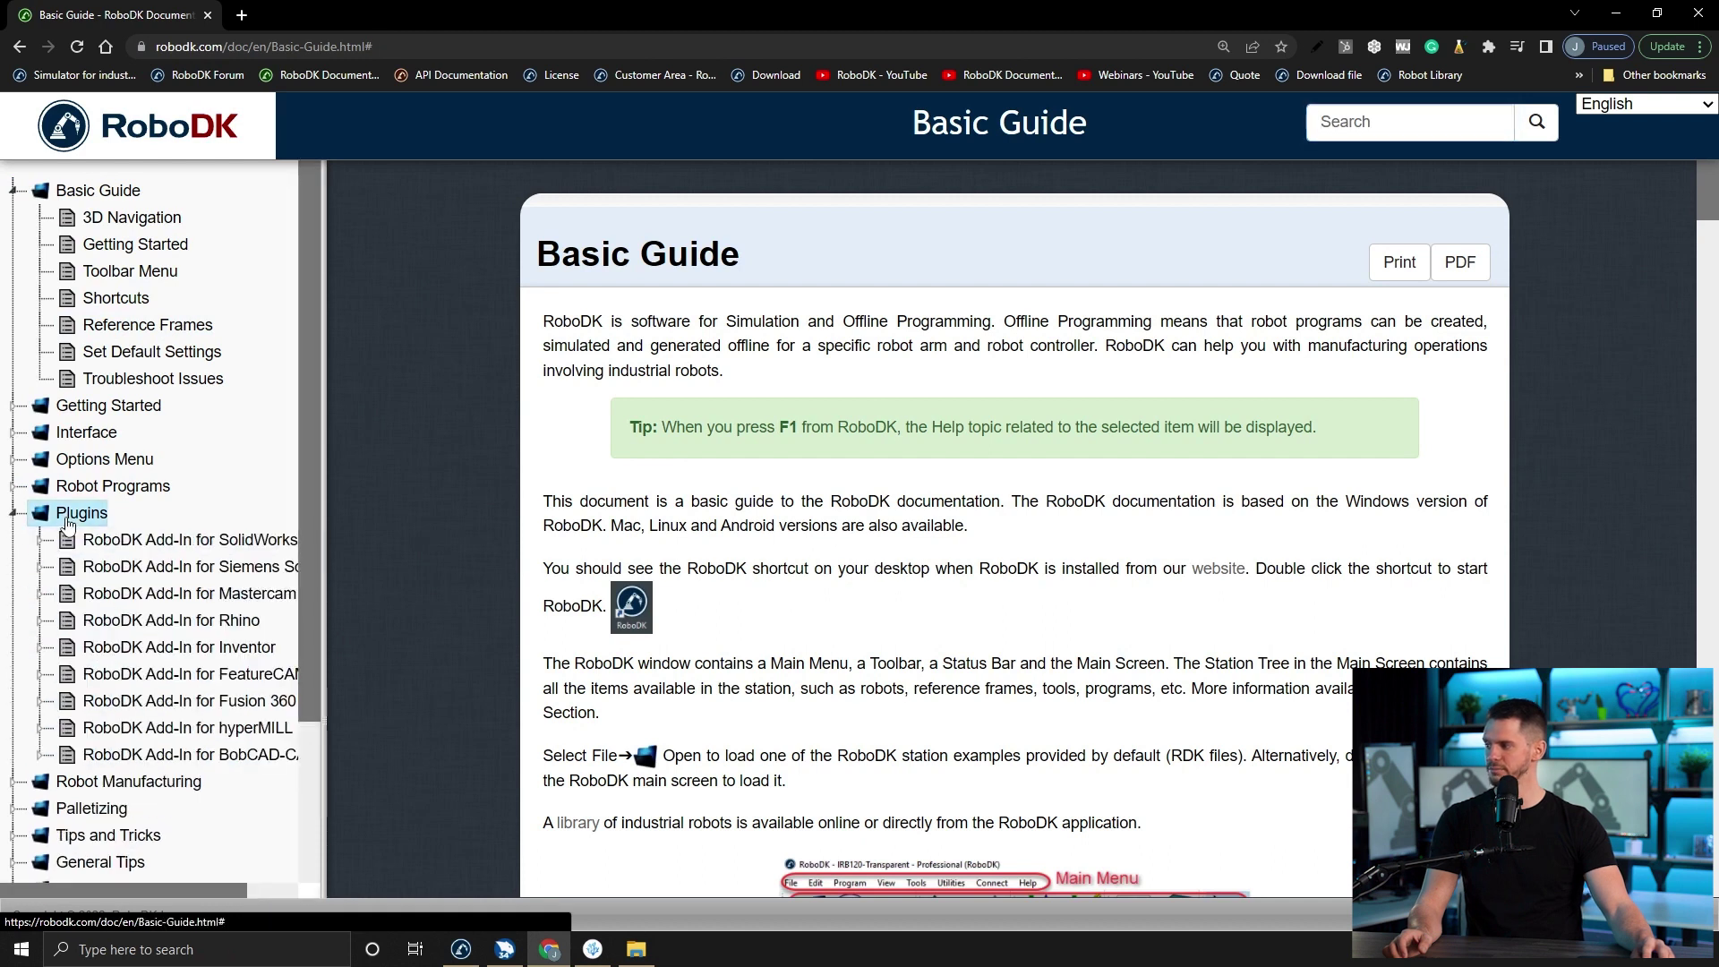
left_click(152, 757)
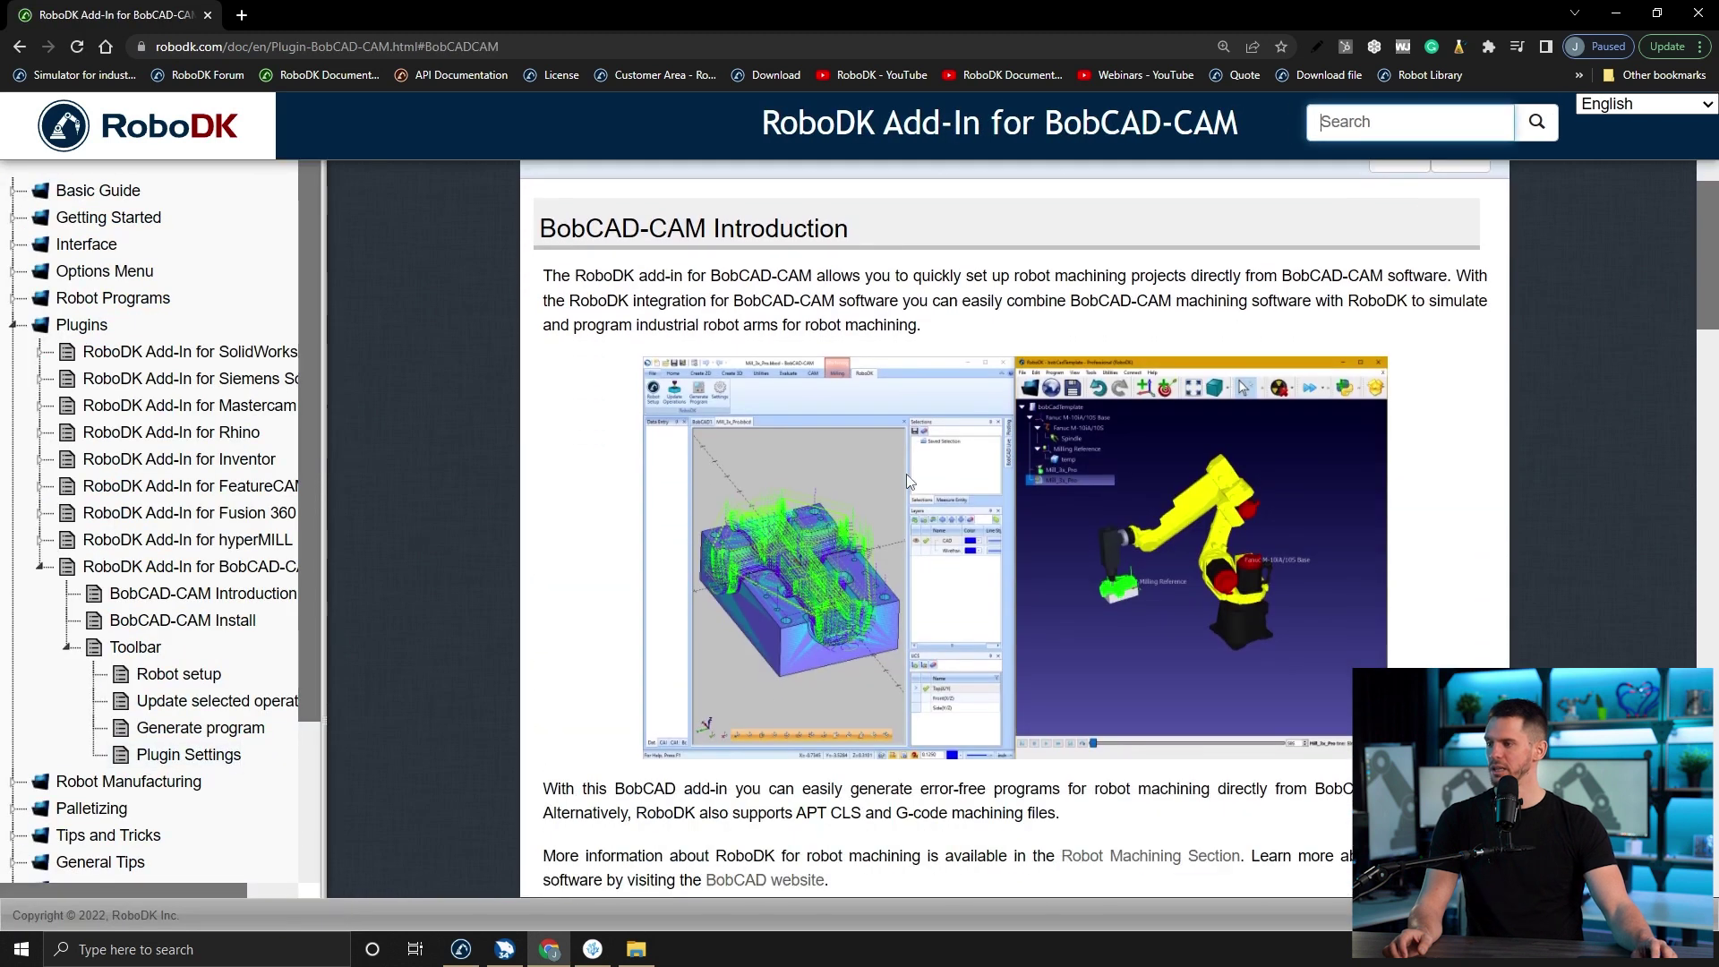
- Download the BobCAD-CAM plugin zip from the Install section and open the archive
scroll(909, 481, "down", 6)
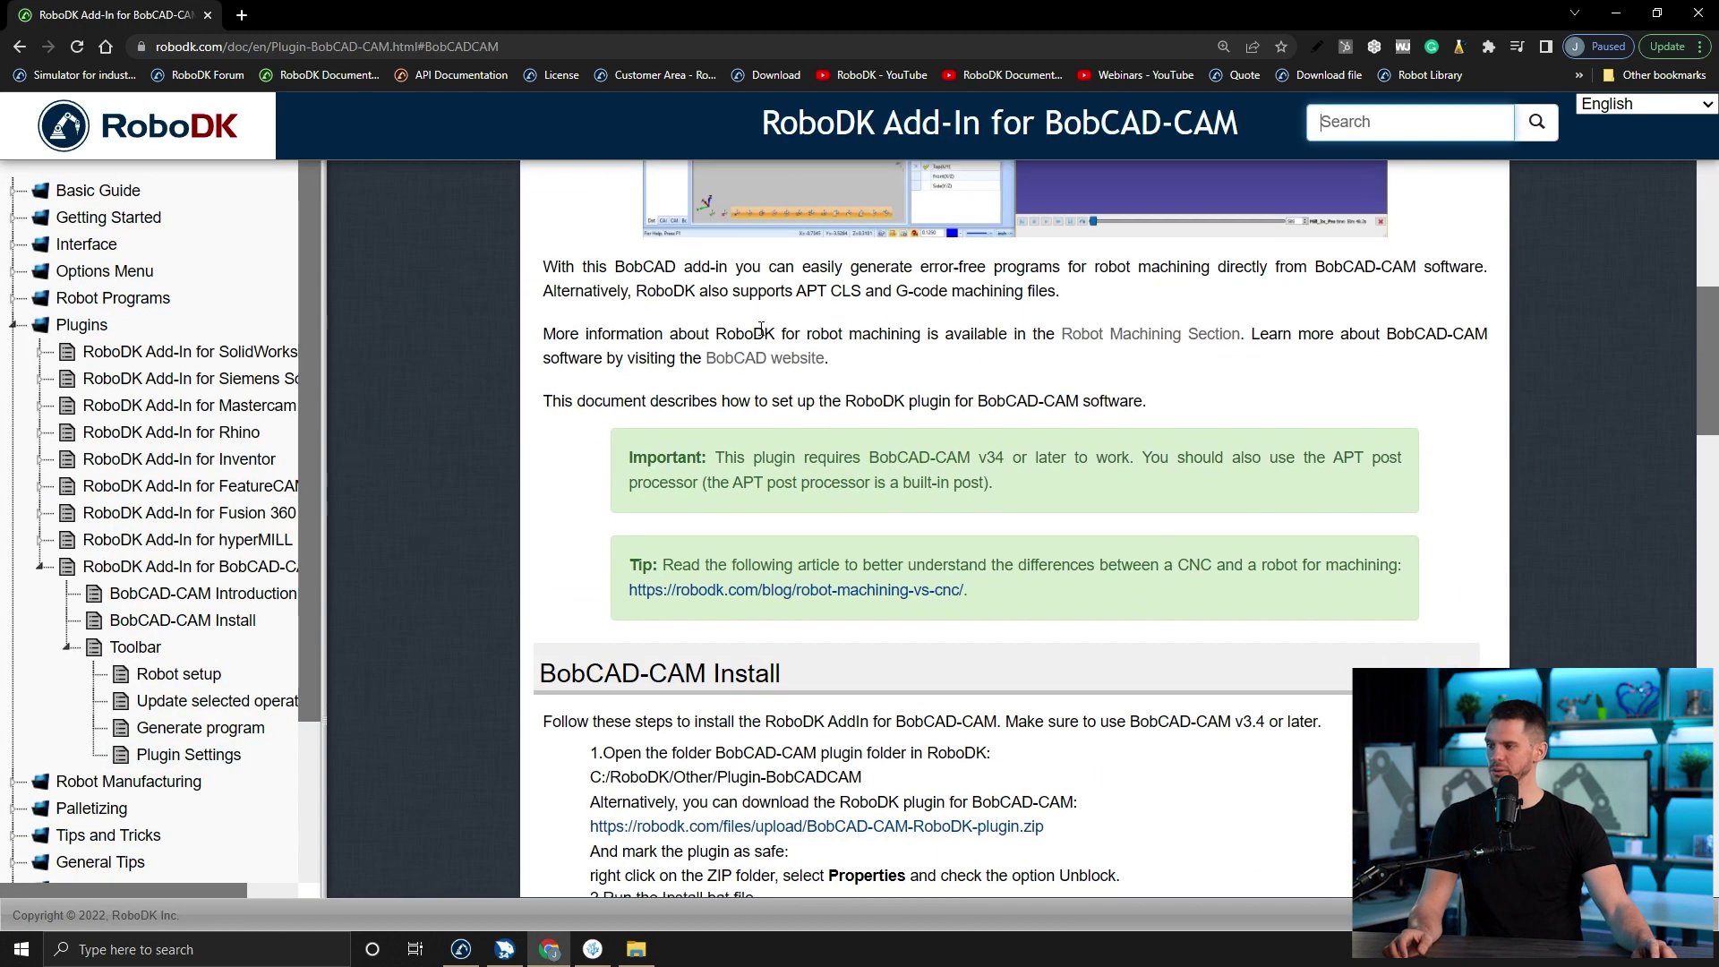
scroll(787, 358, "down", 4)
scroll(778, 330, "down", 2)
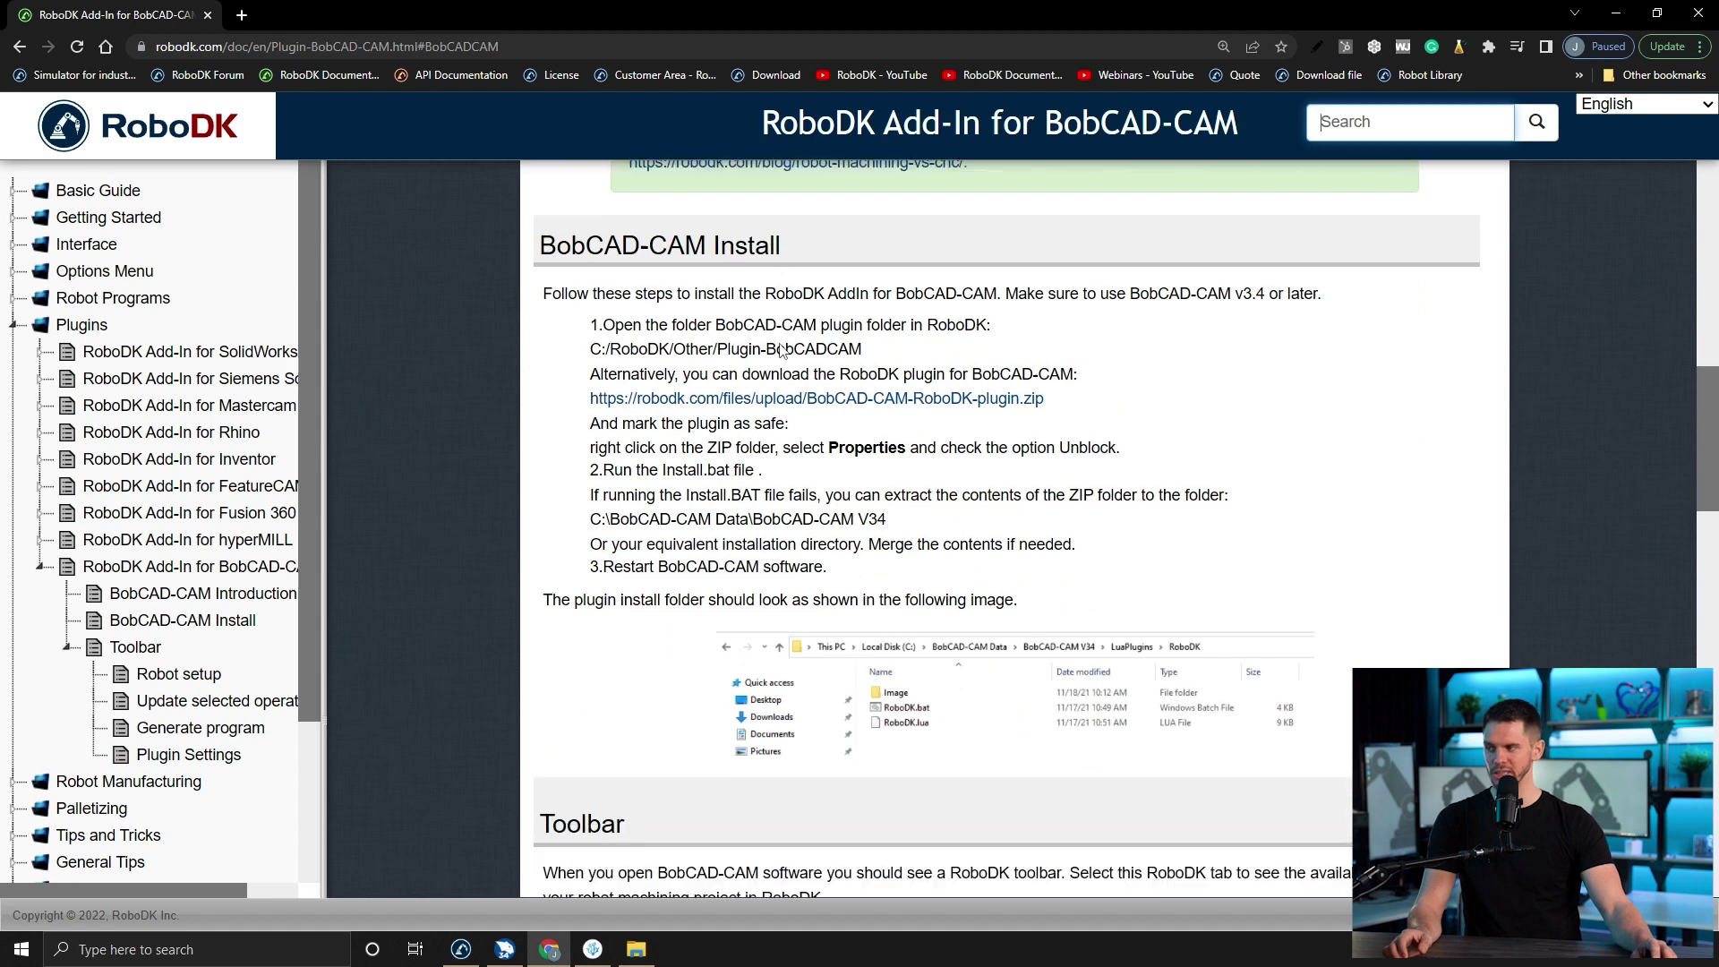
scroll(847, 440, "up", 1)
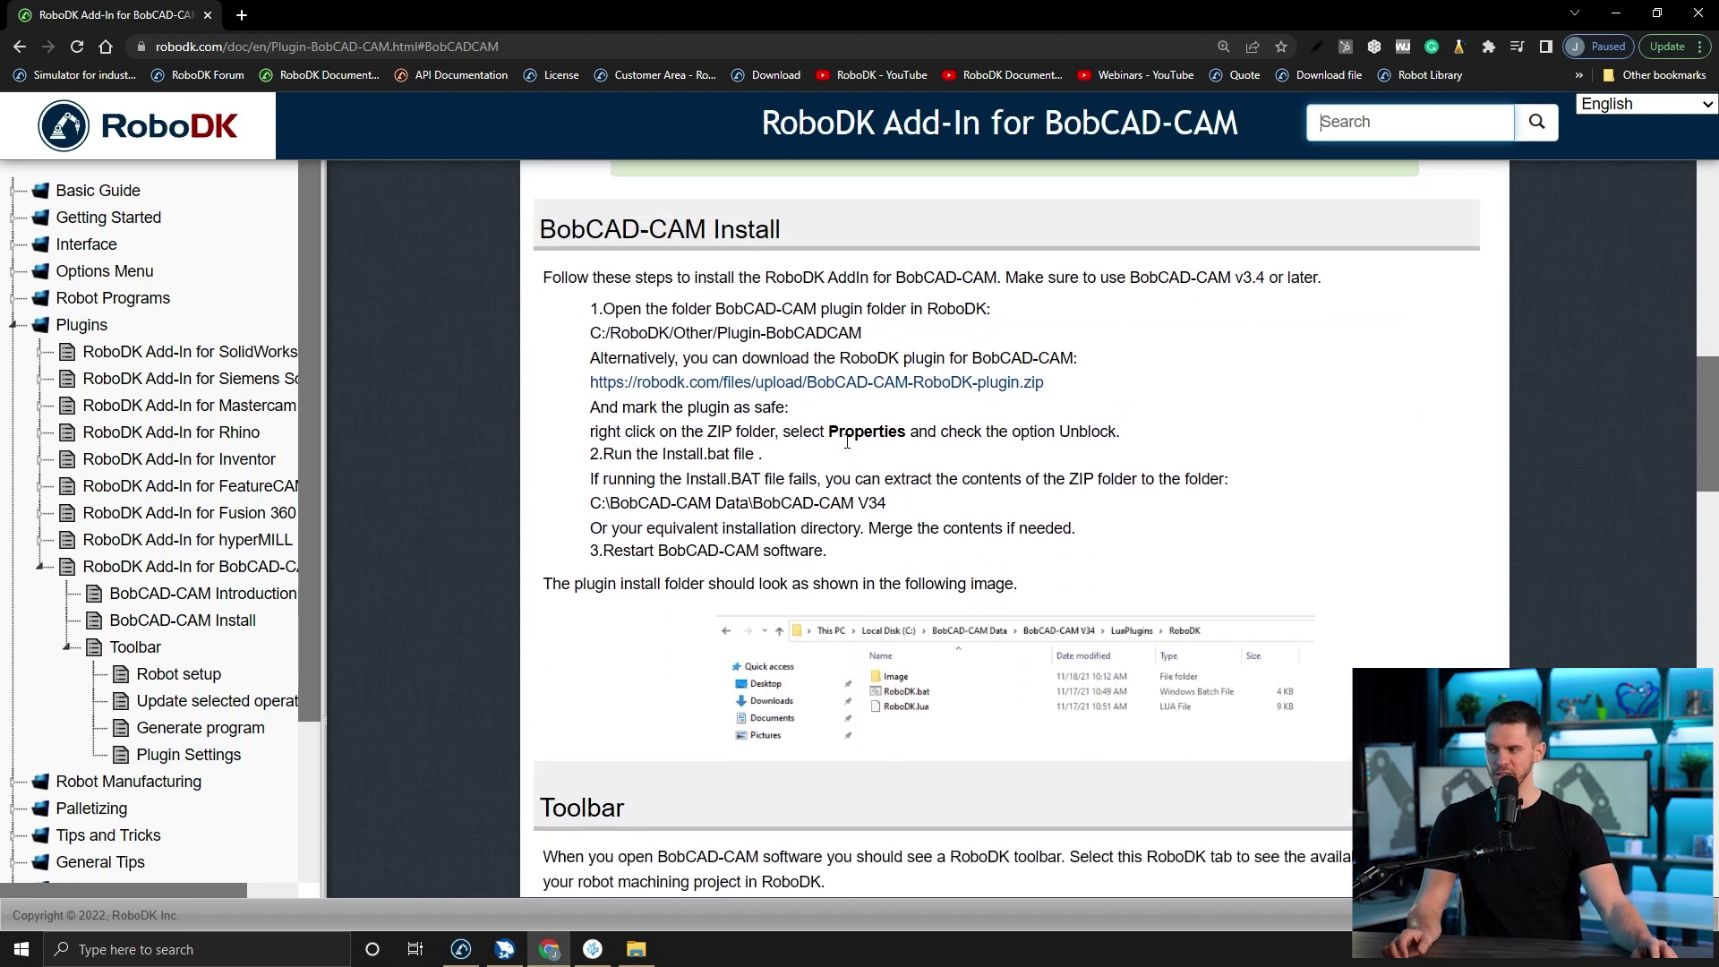
left_click(824, 383)
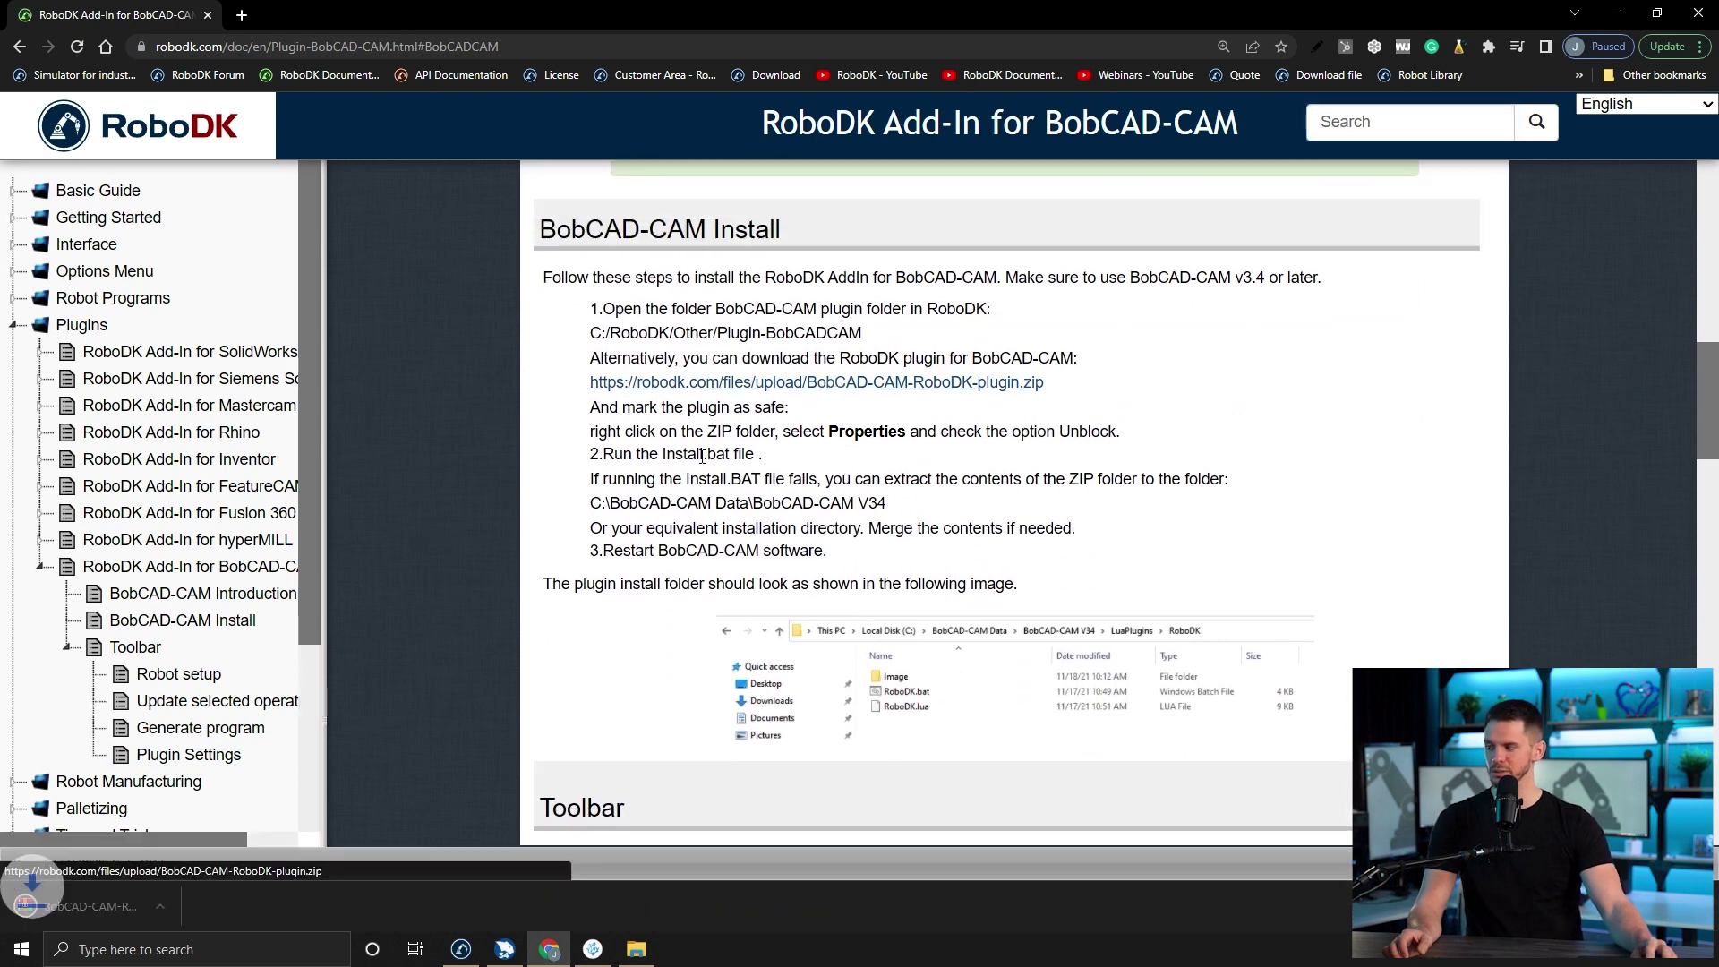
left_click(68, 899)
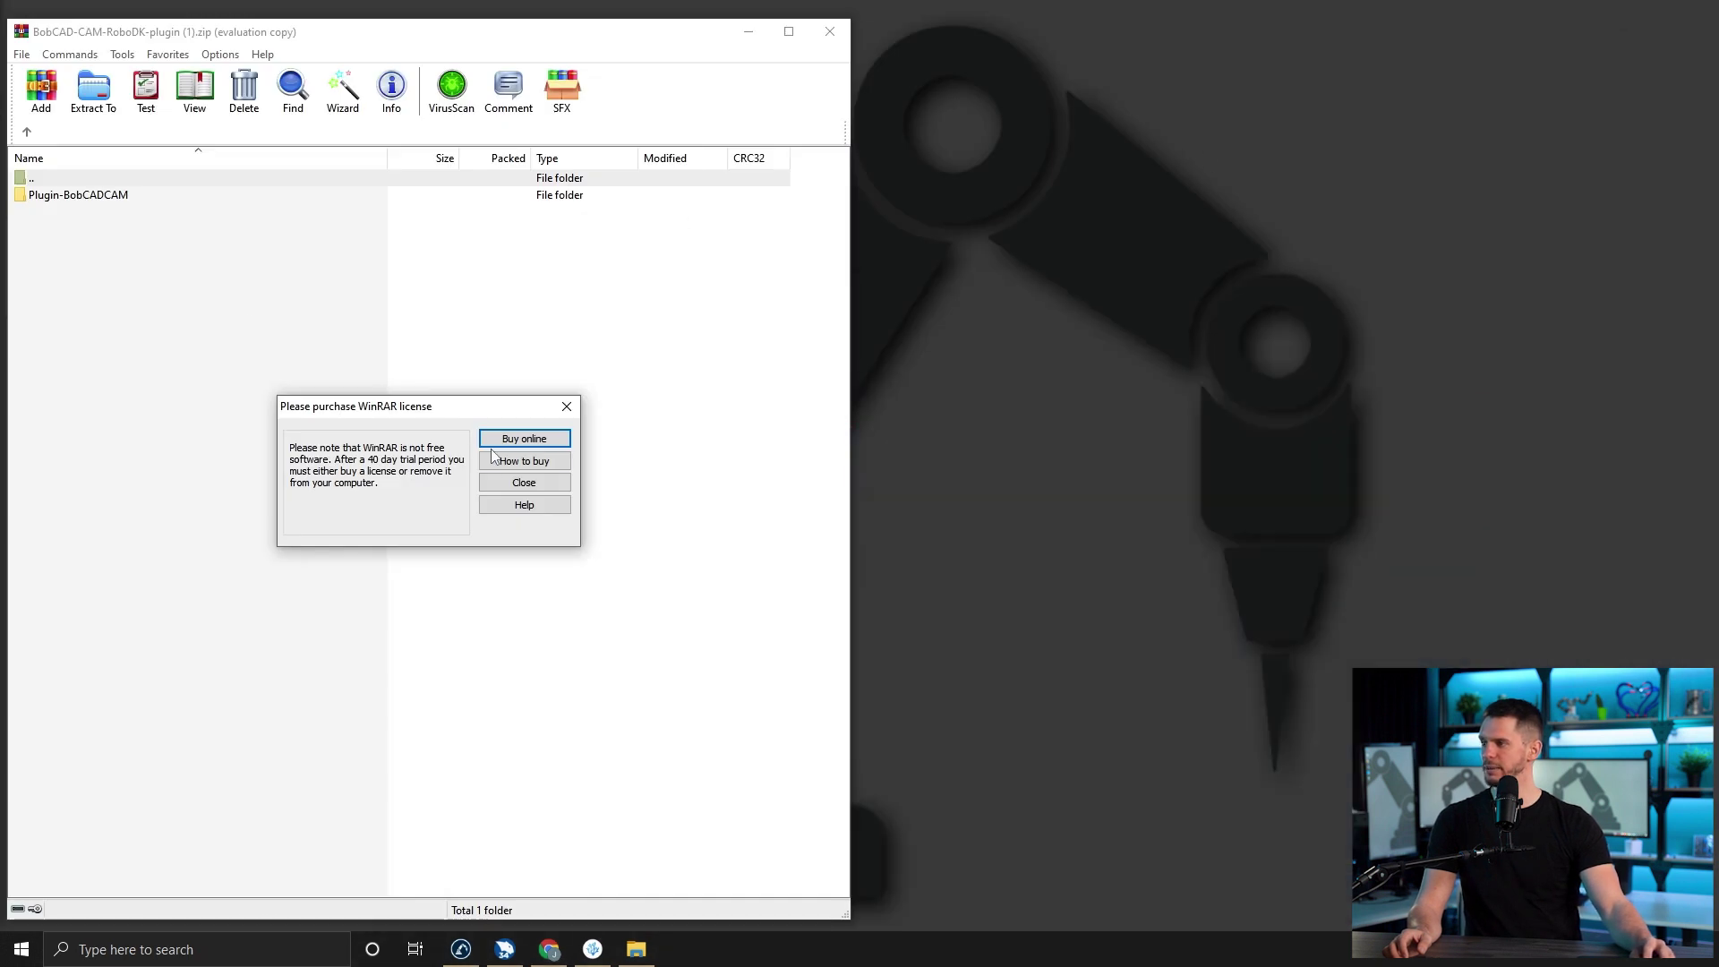
- Dismiss the WinRAR nag, drag Plugin-BobCADCAM onto the desktop, and minimize WinRAR
left_click(524, 483)
left_click_drag(93, 196, 963, 204)
left_click_drag(851, 232, 985, 134)
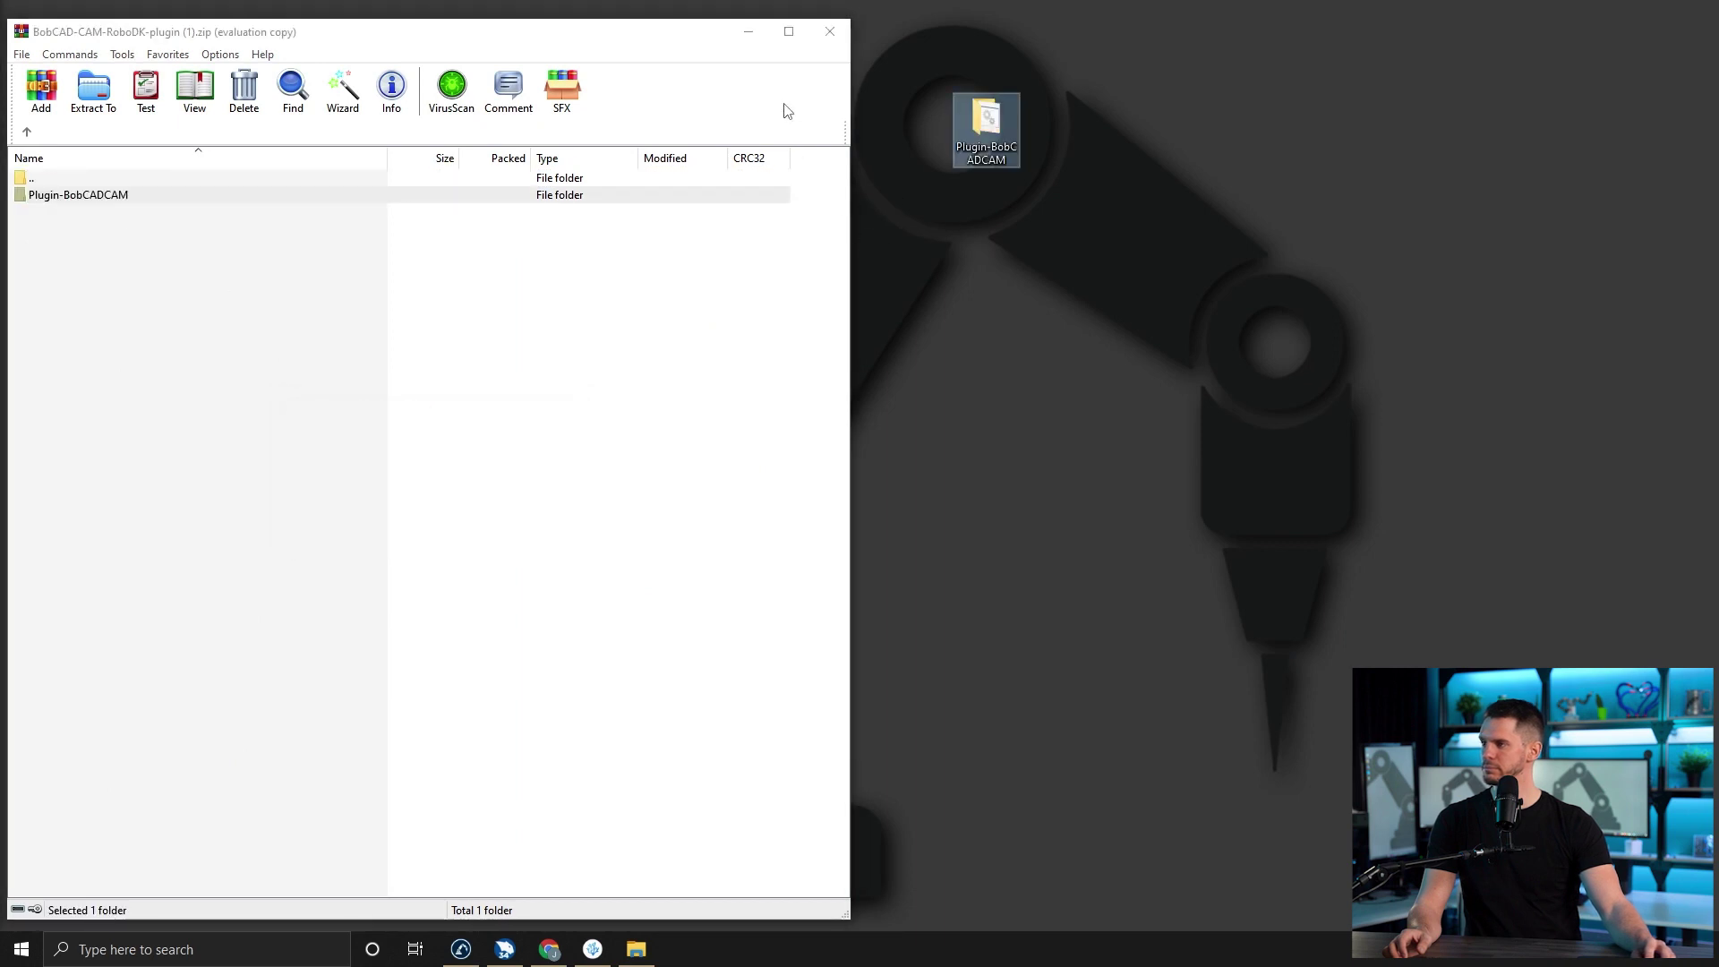
left_click(752, 38)
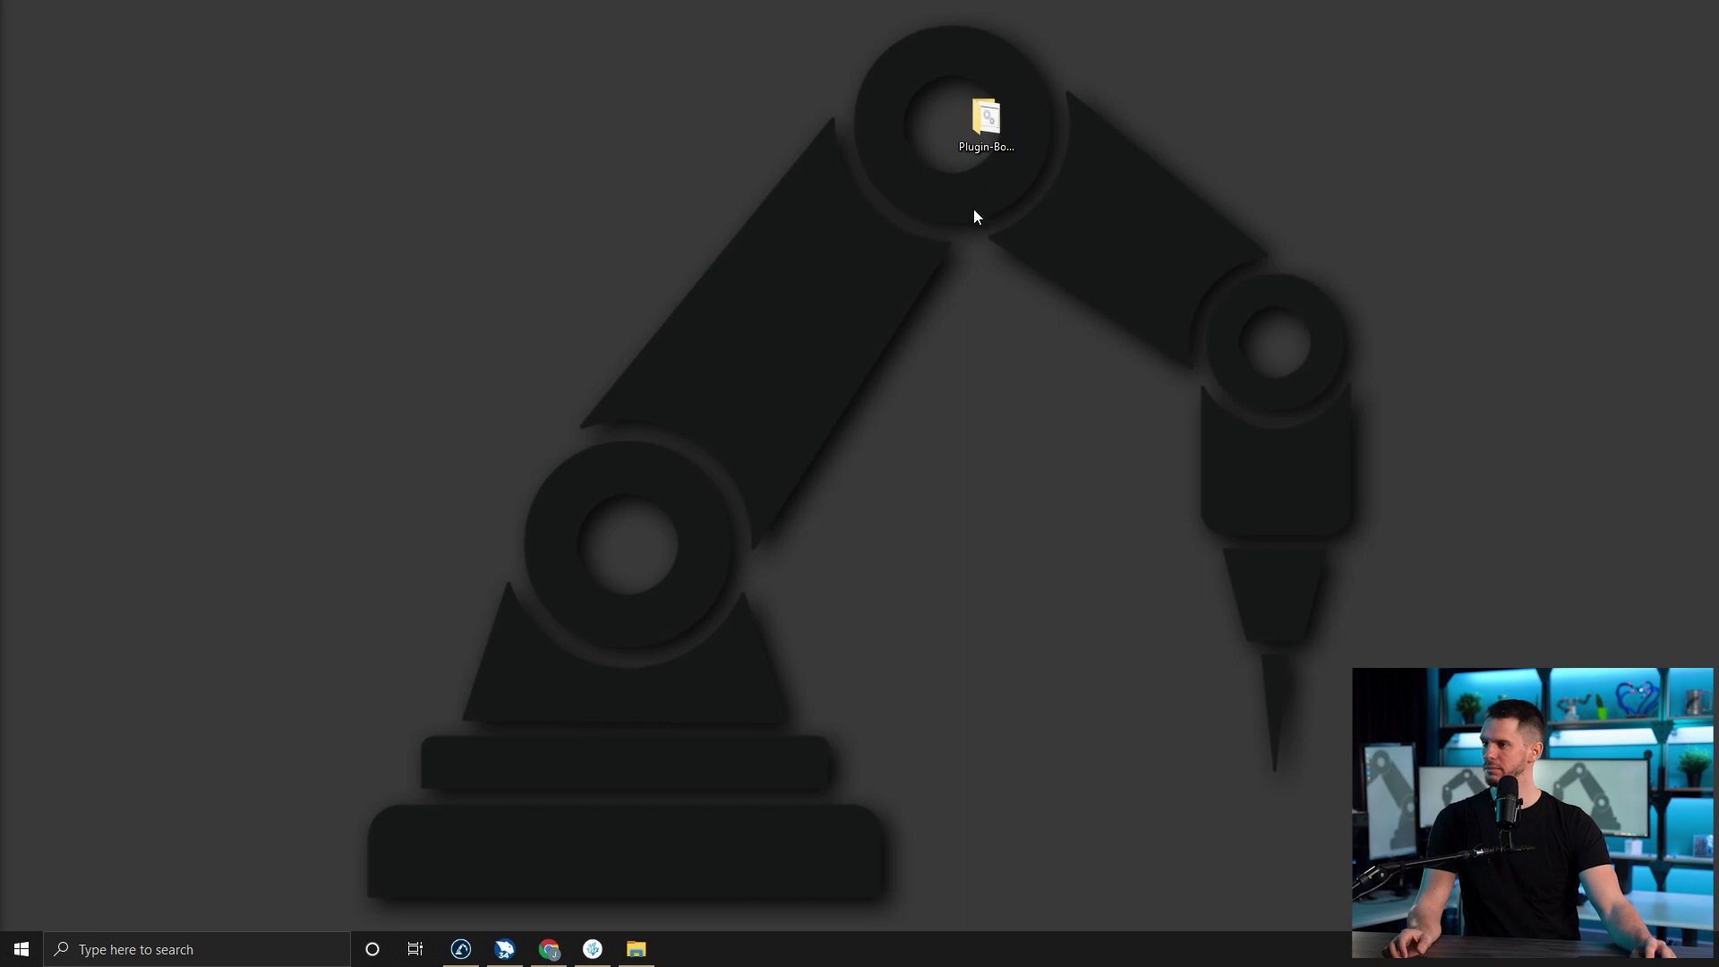
- Open the desktop Plugin-BobCADCAM folder and look inside its RoboDK subfolder
double_click(988, 124)
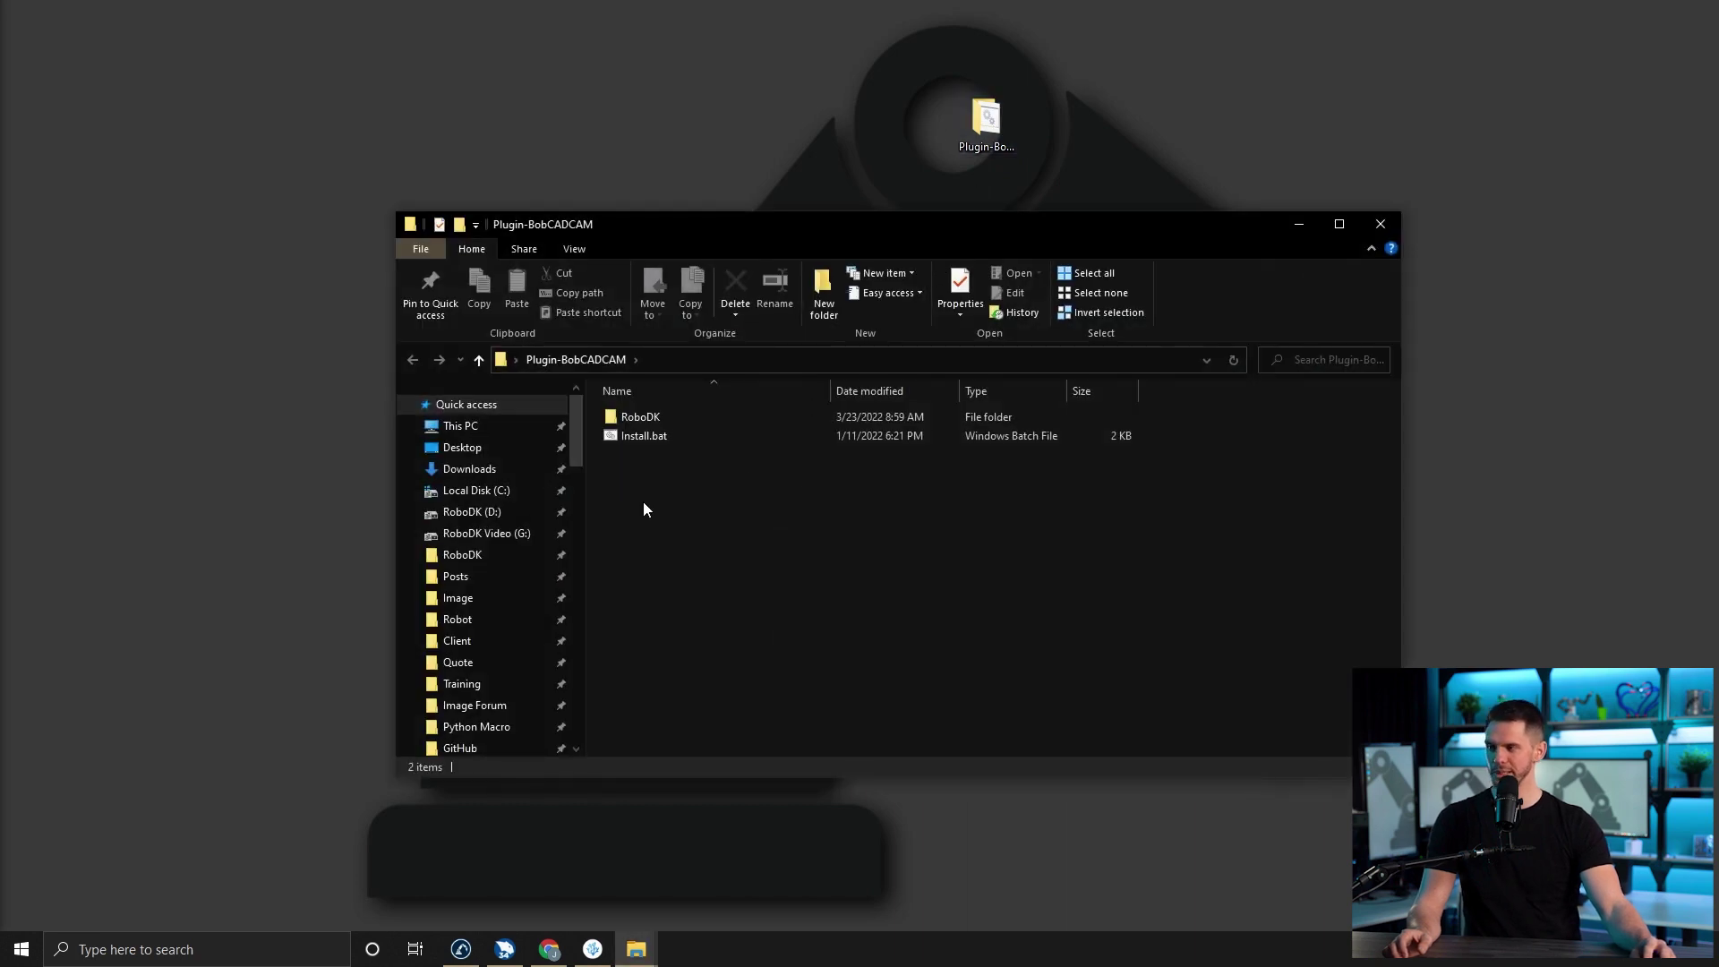
double_click(639, 417)
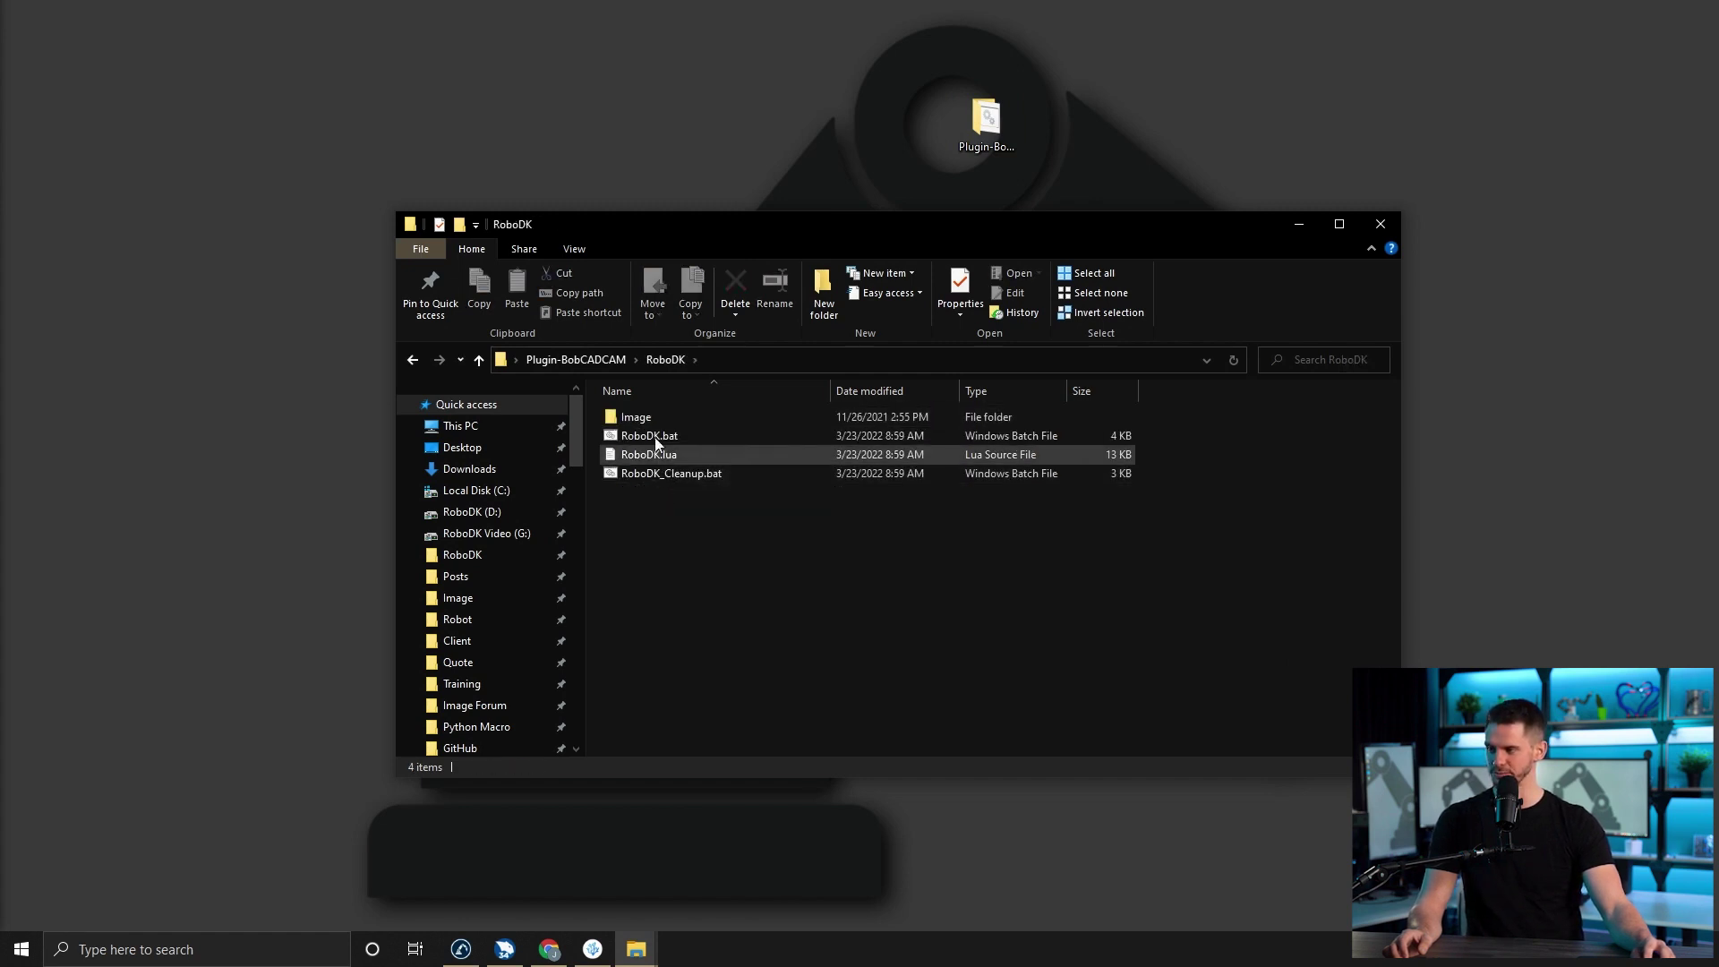
left_click(613, 361)
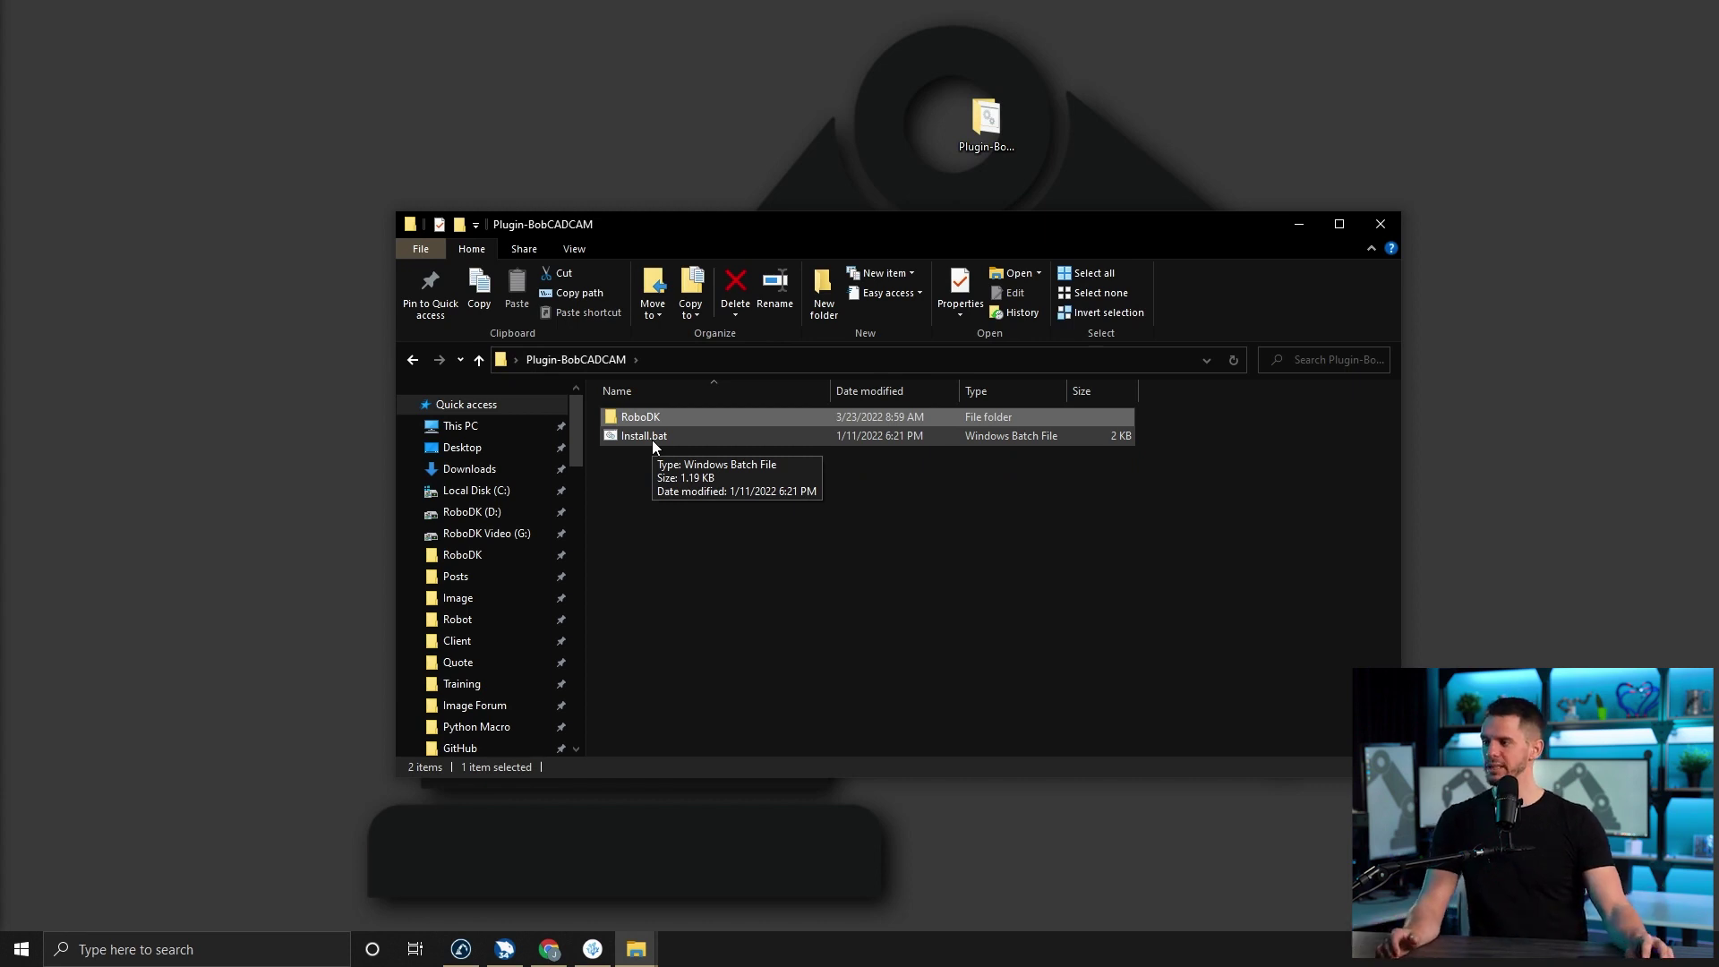
- Check the properties of Install.bat, then close them
right_click(641, 438)
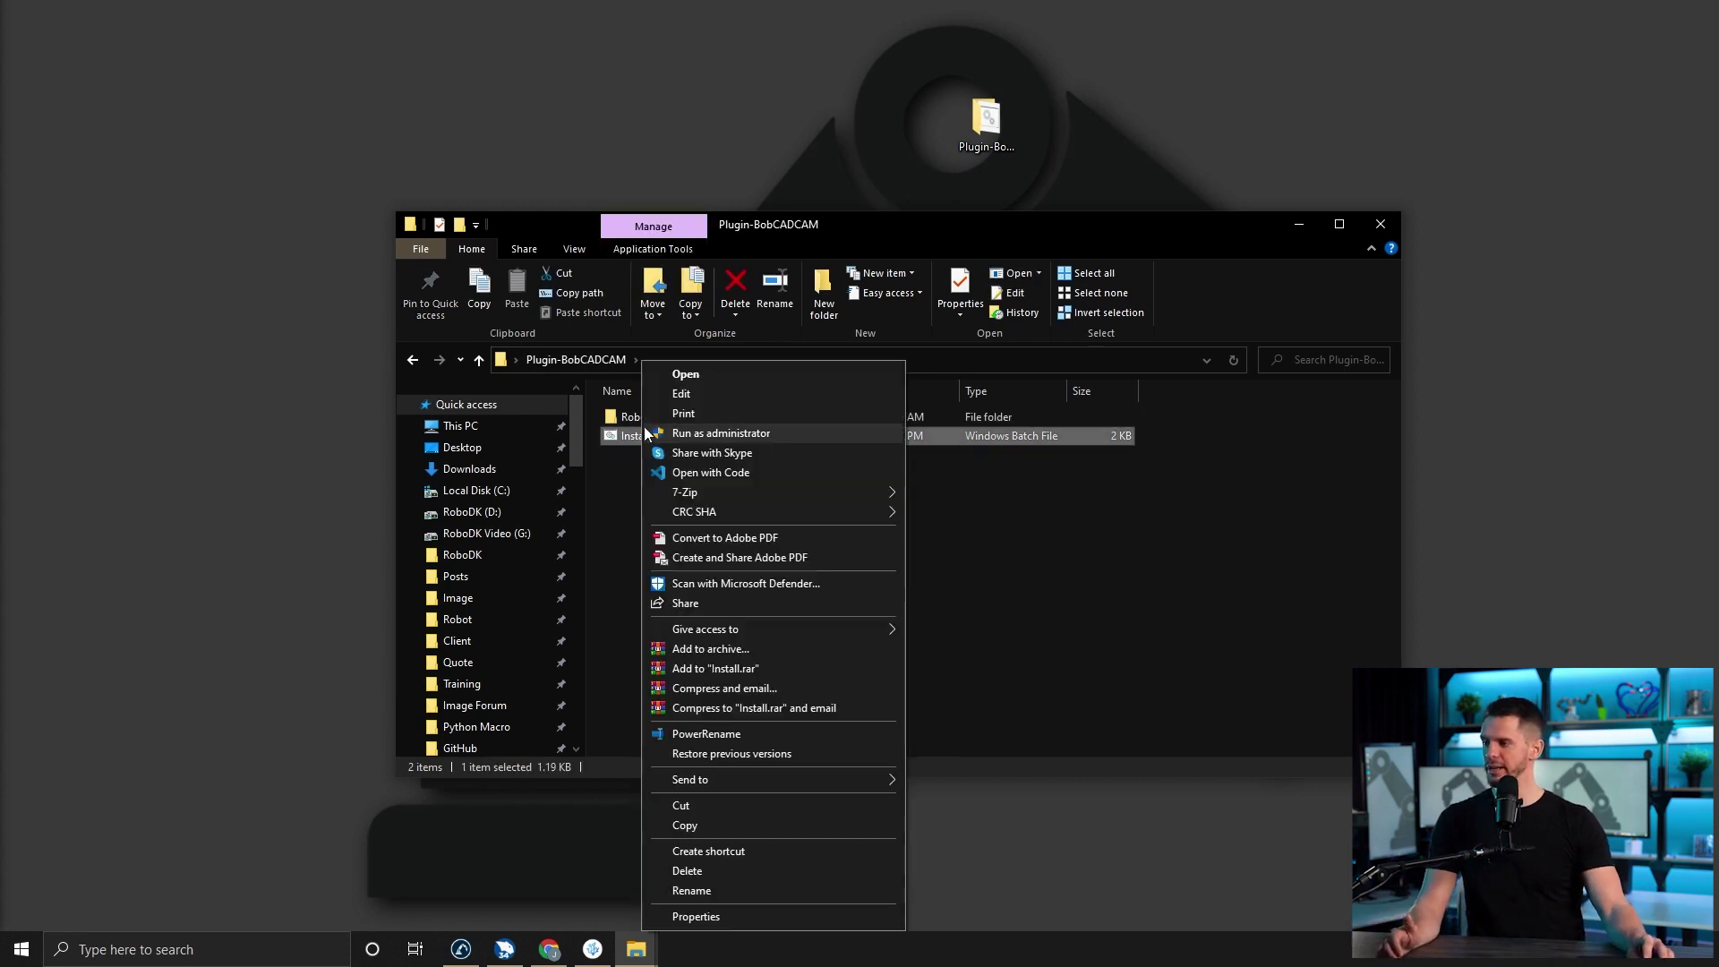
left_click(745, 917)
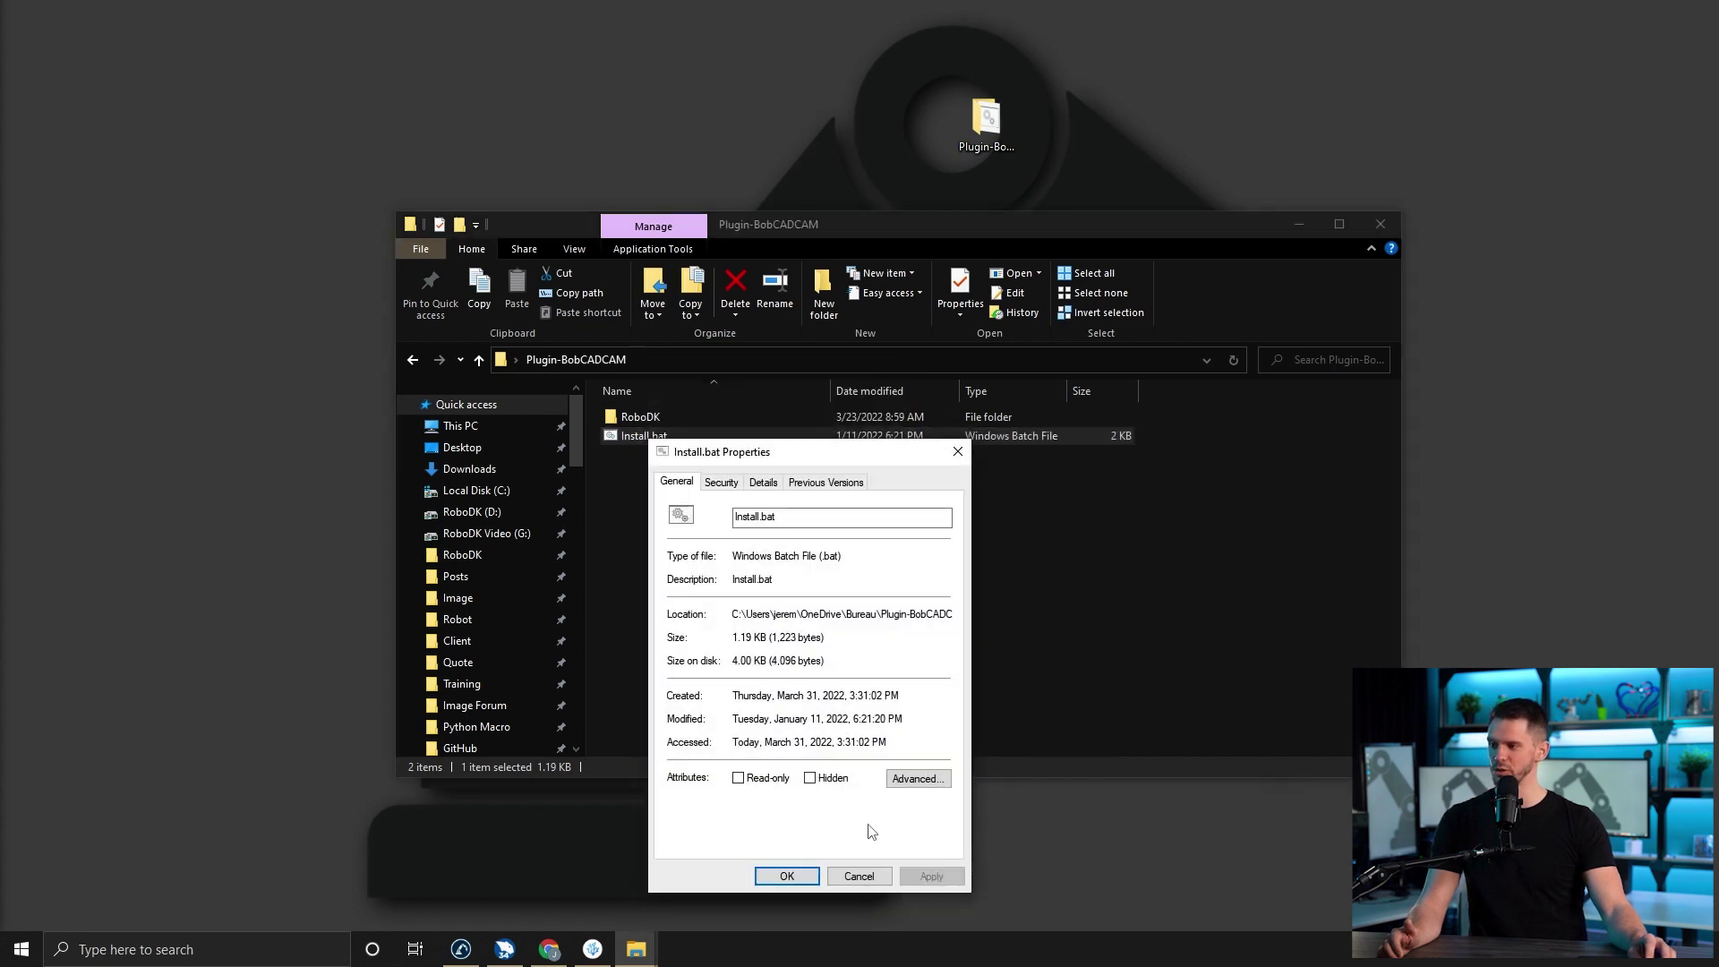
left_click(802, 878)
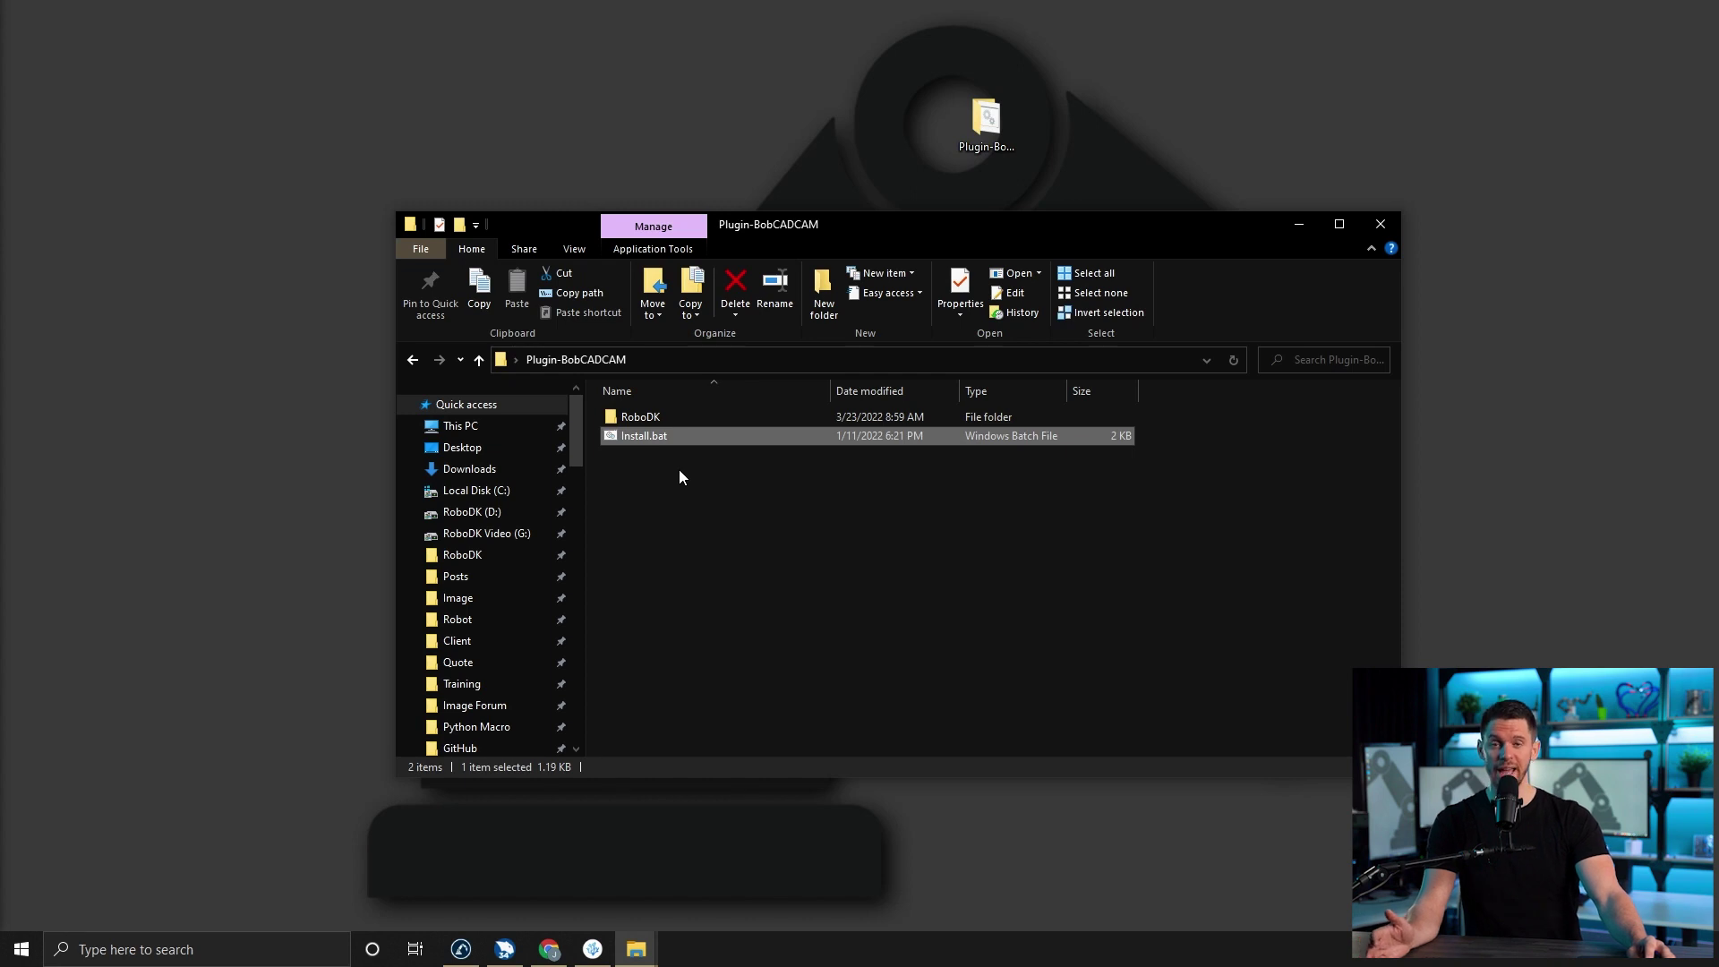
left_click_drag(873, 218, 1119, 26)
left_click(505, 949)
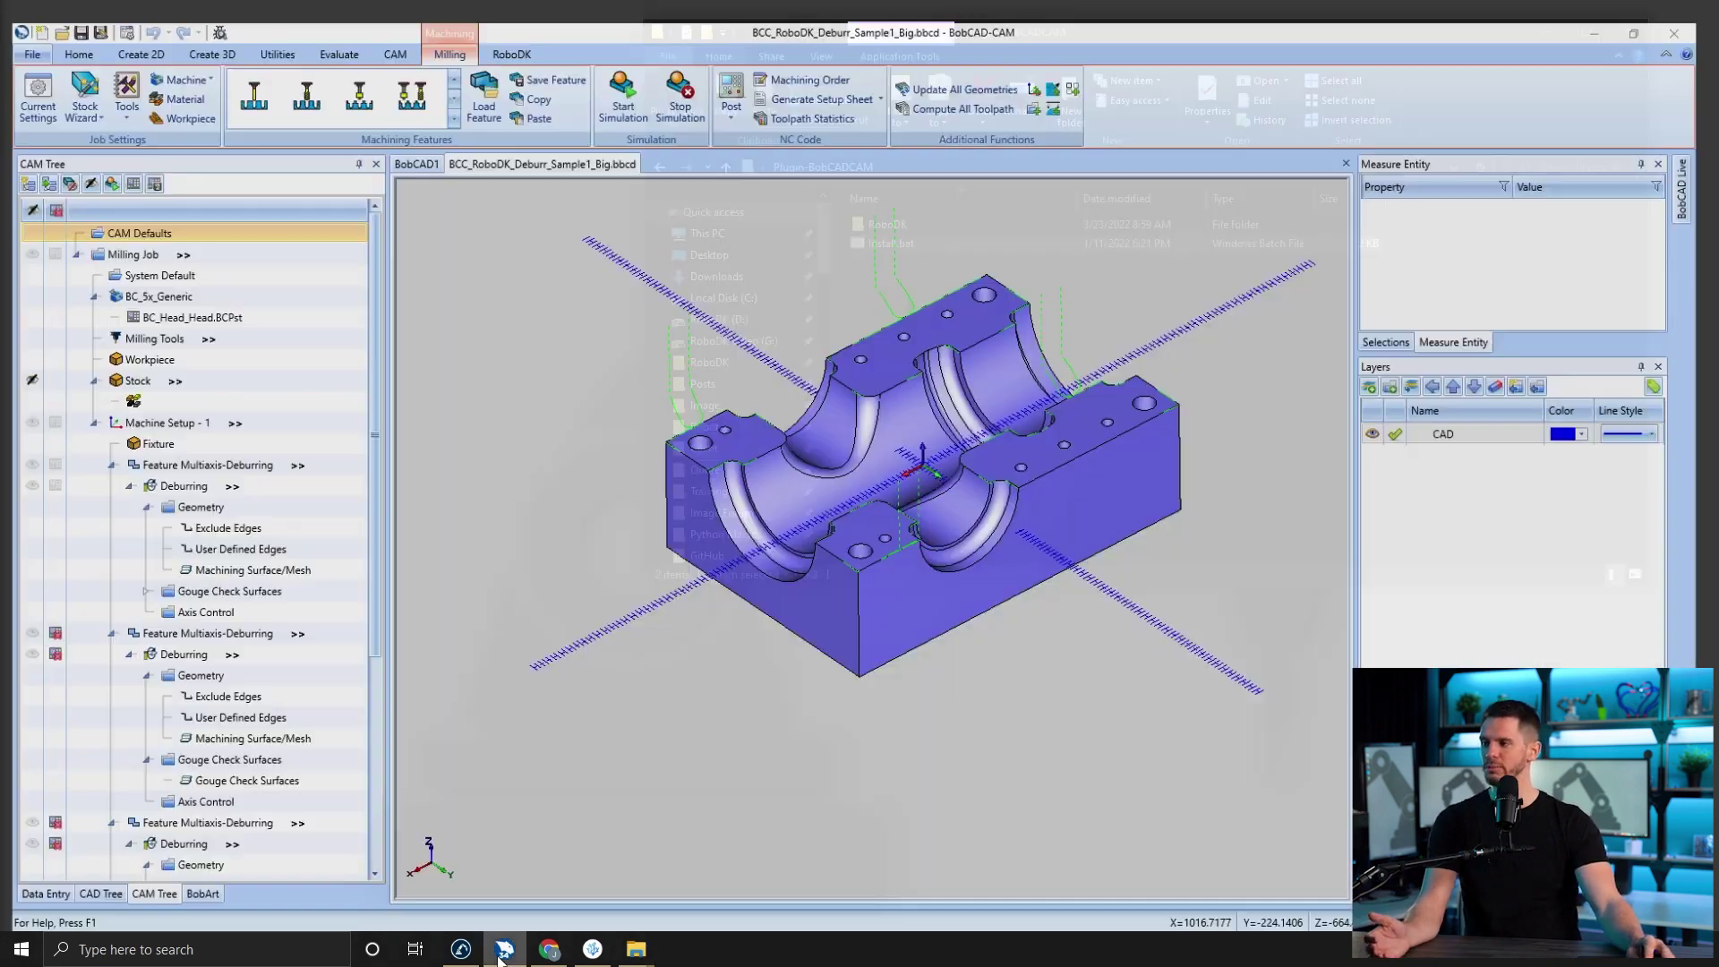
left_click(511, 32)
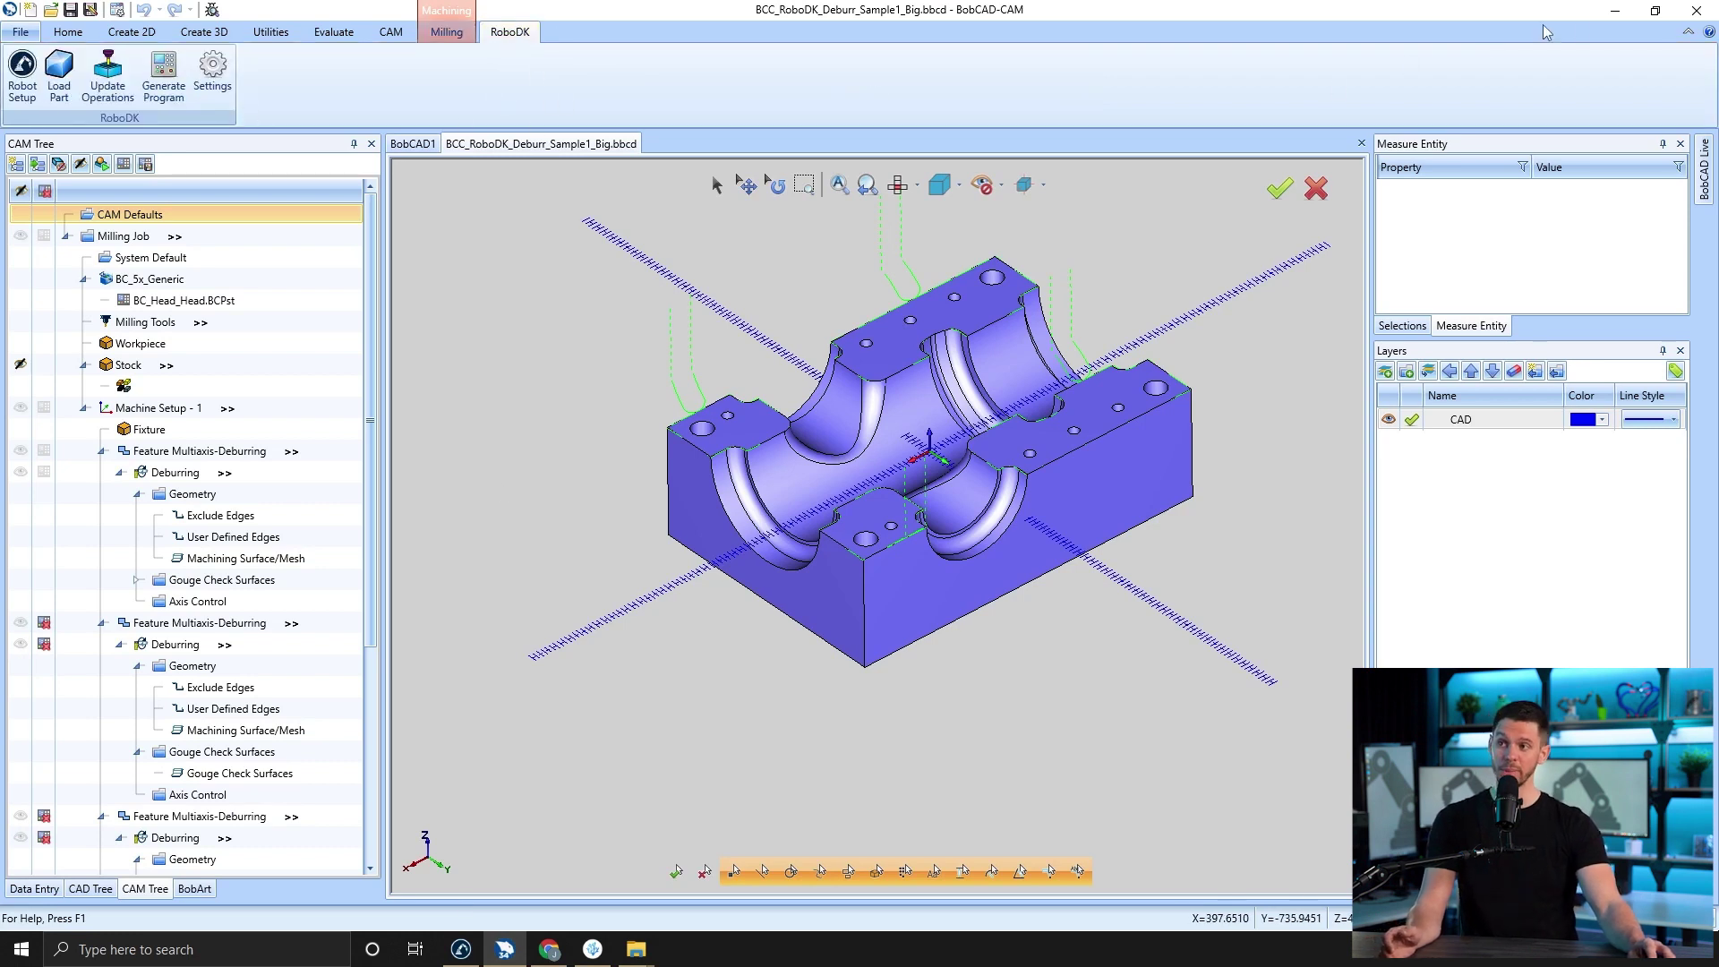
left_click(1616, 12)
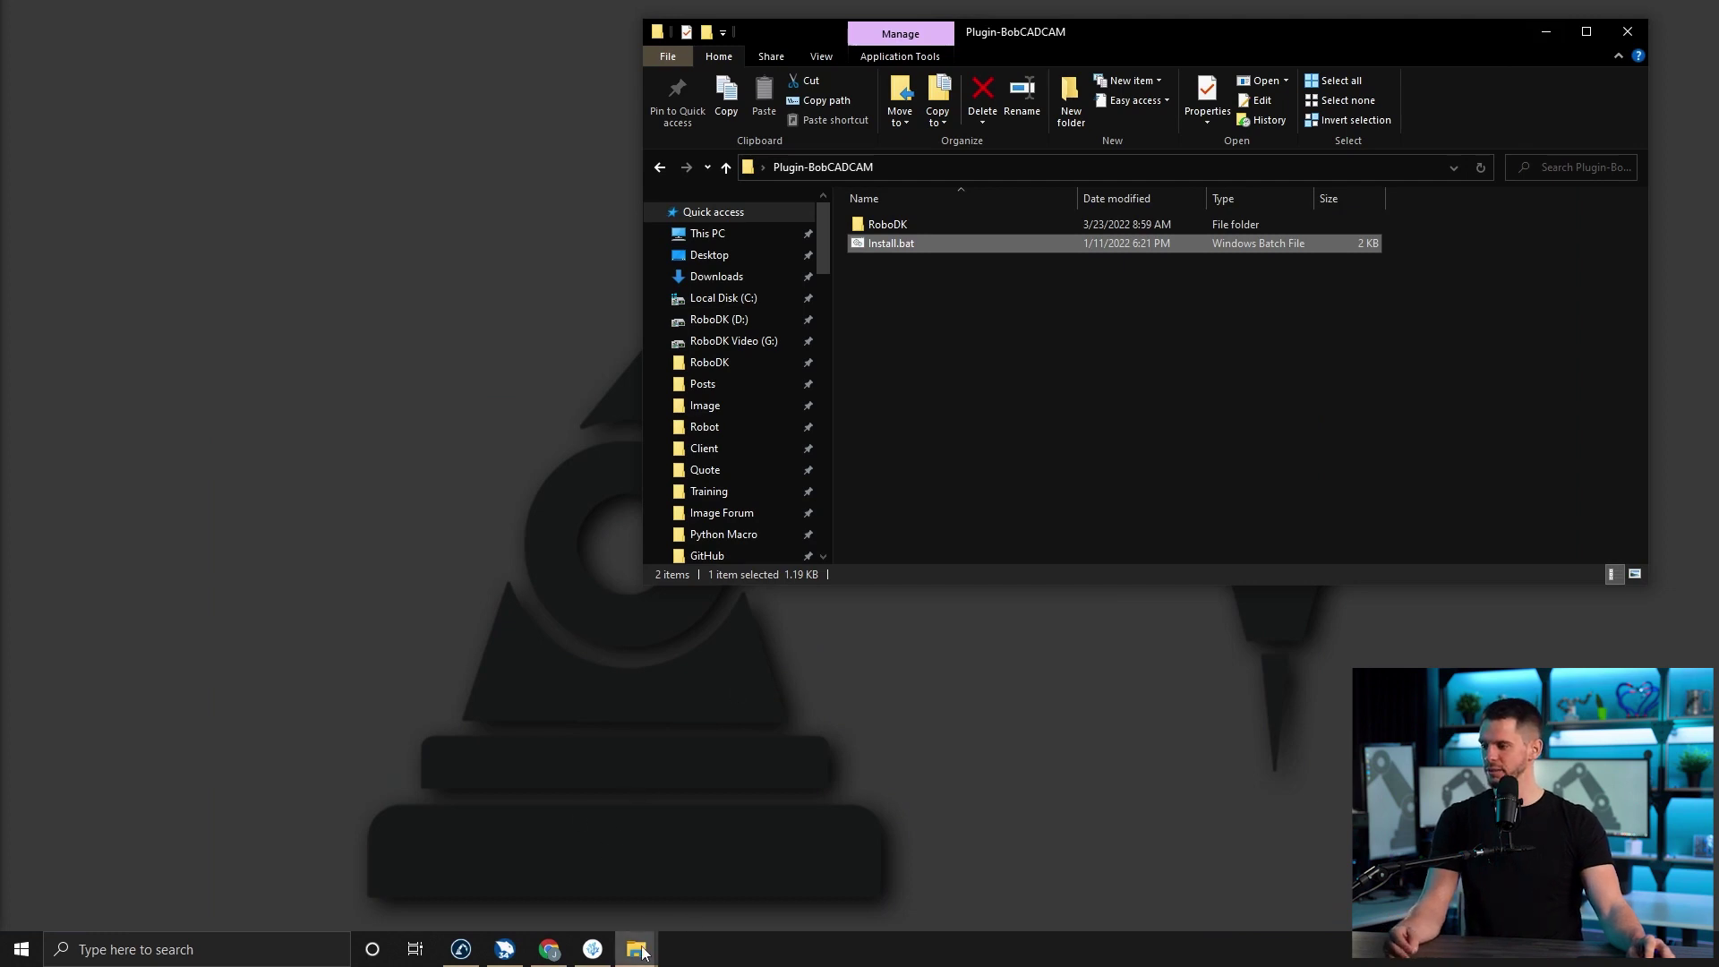
- In This PC, browse to C:\BobCAD-CAM Data\BobCAD-CAM V34\LuaPlugins\RoboDK
mouse_move(643, 953)
left_click(548, 872)
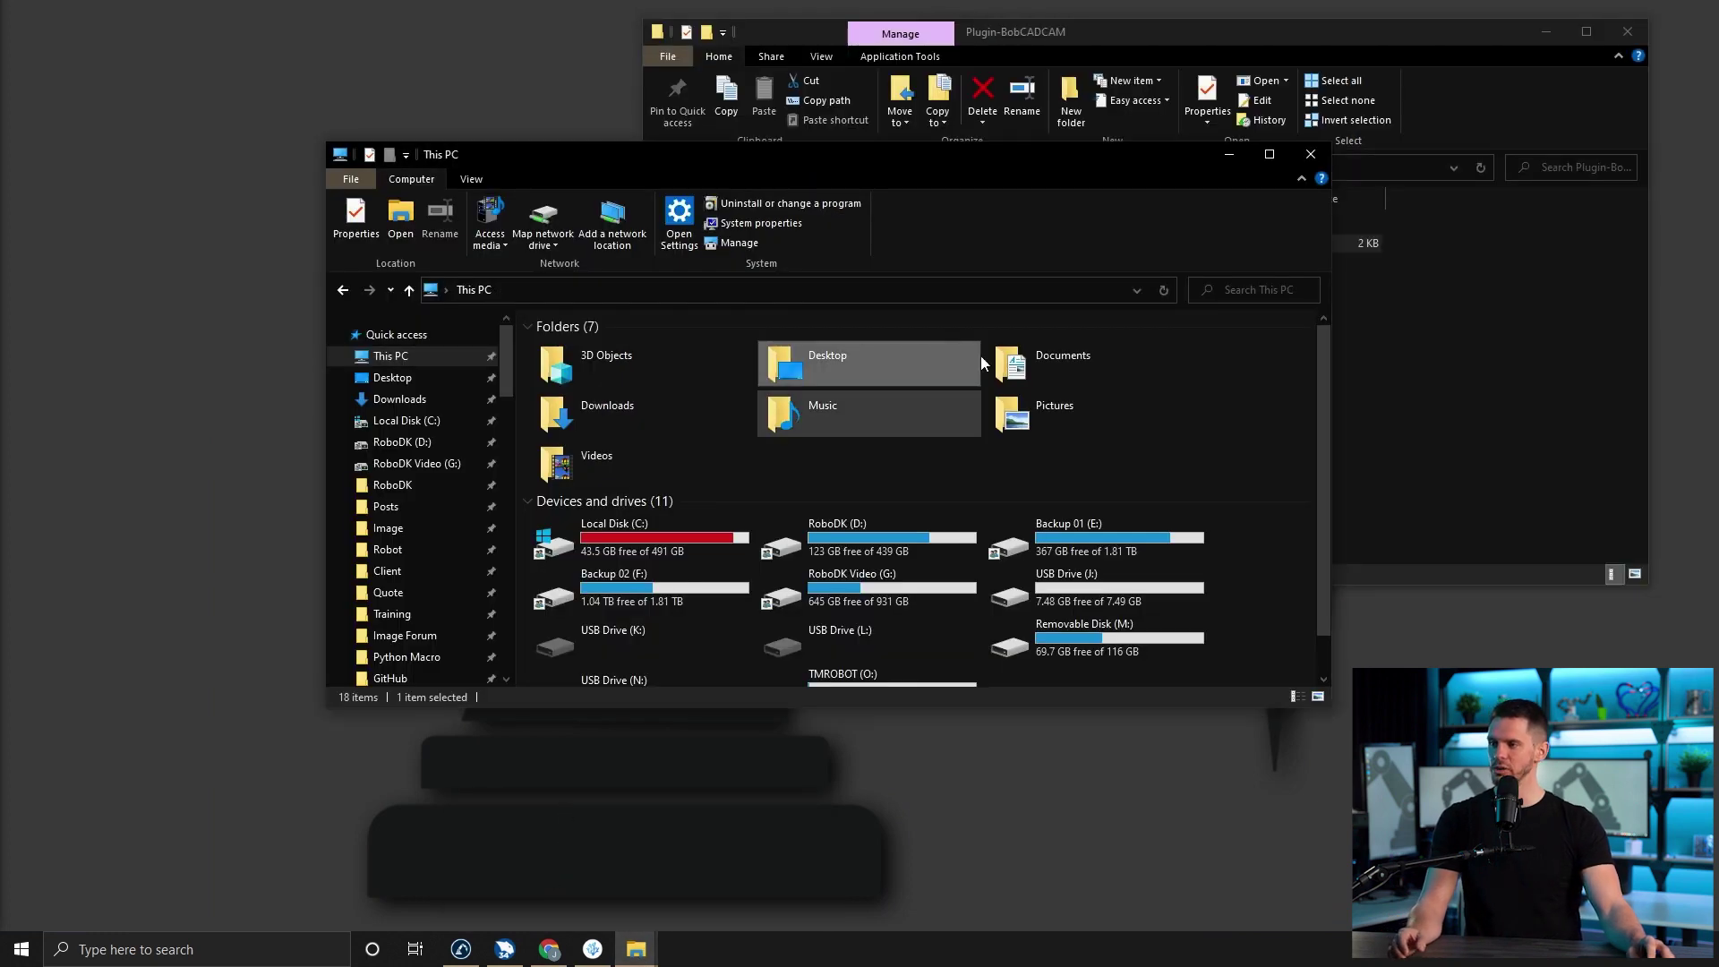
left_click_drag(1066, 168, 887, 87)
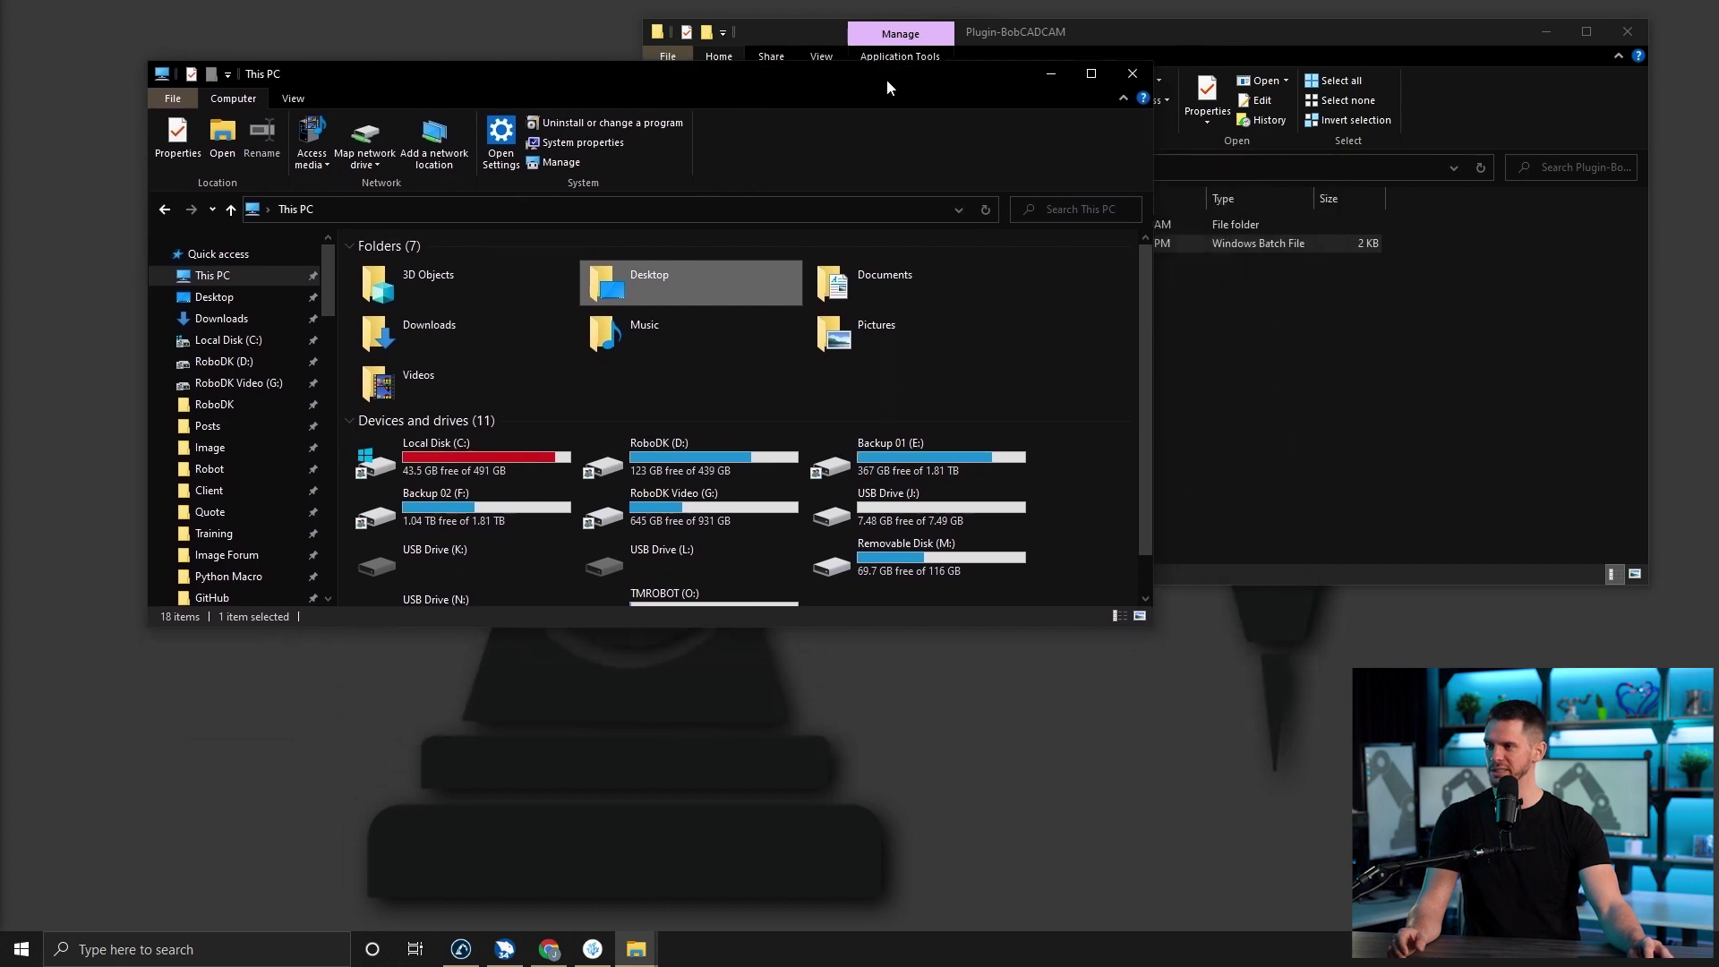
double_click(437, 466)
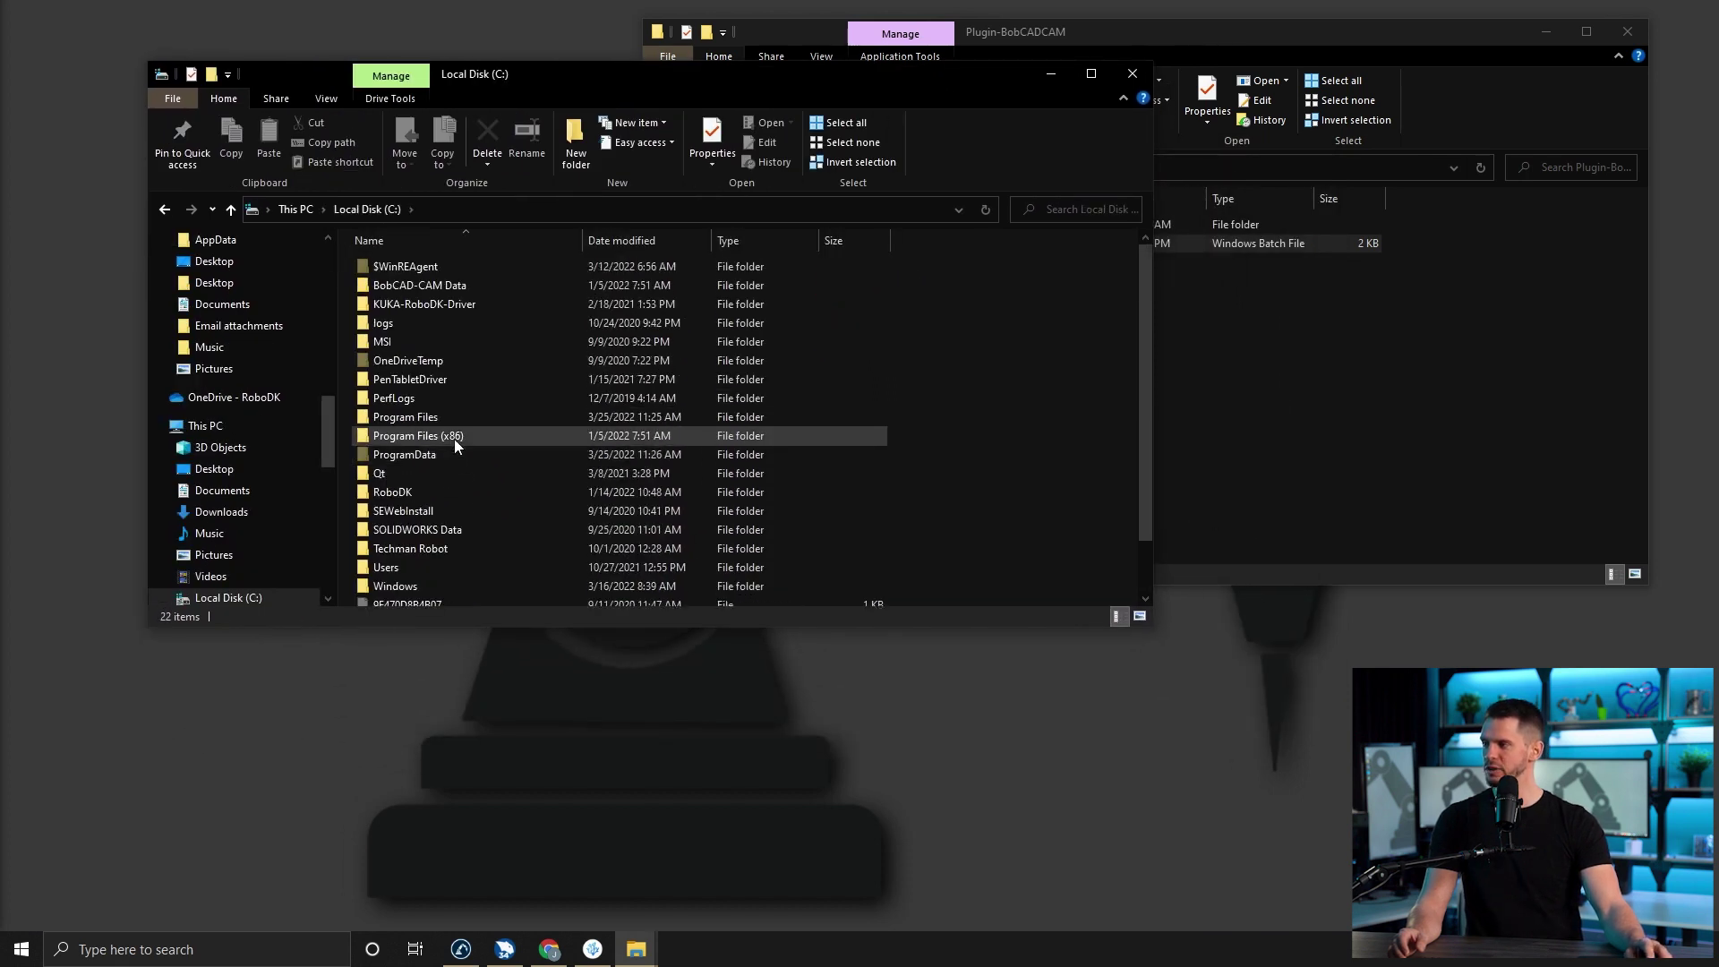
double_click(446, 286)
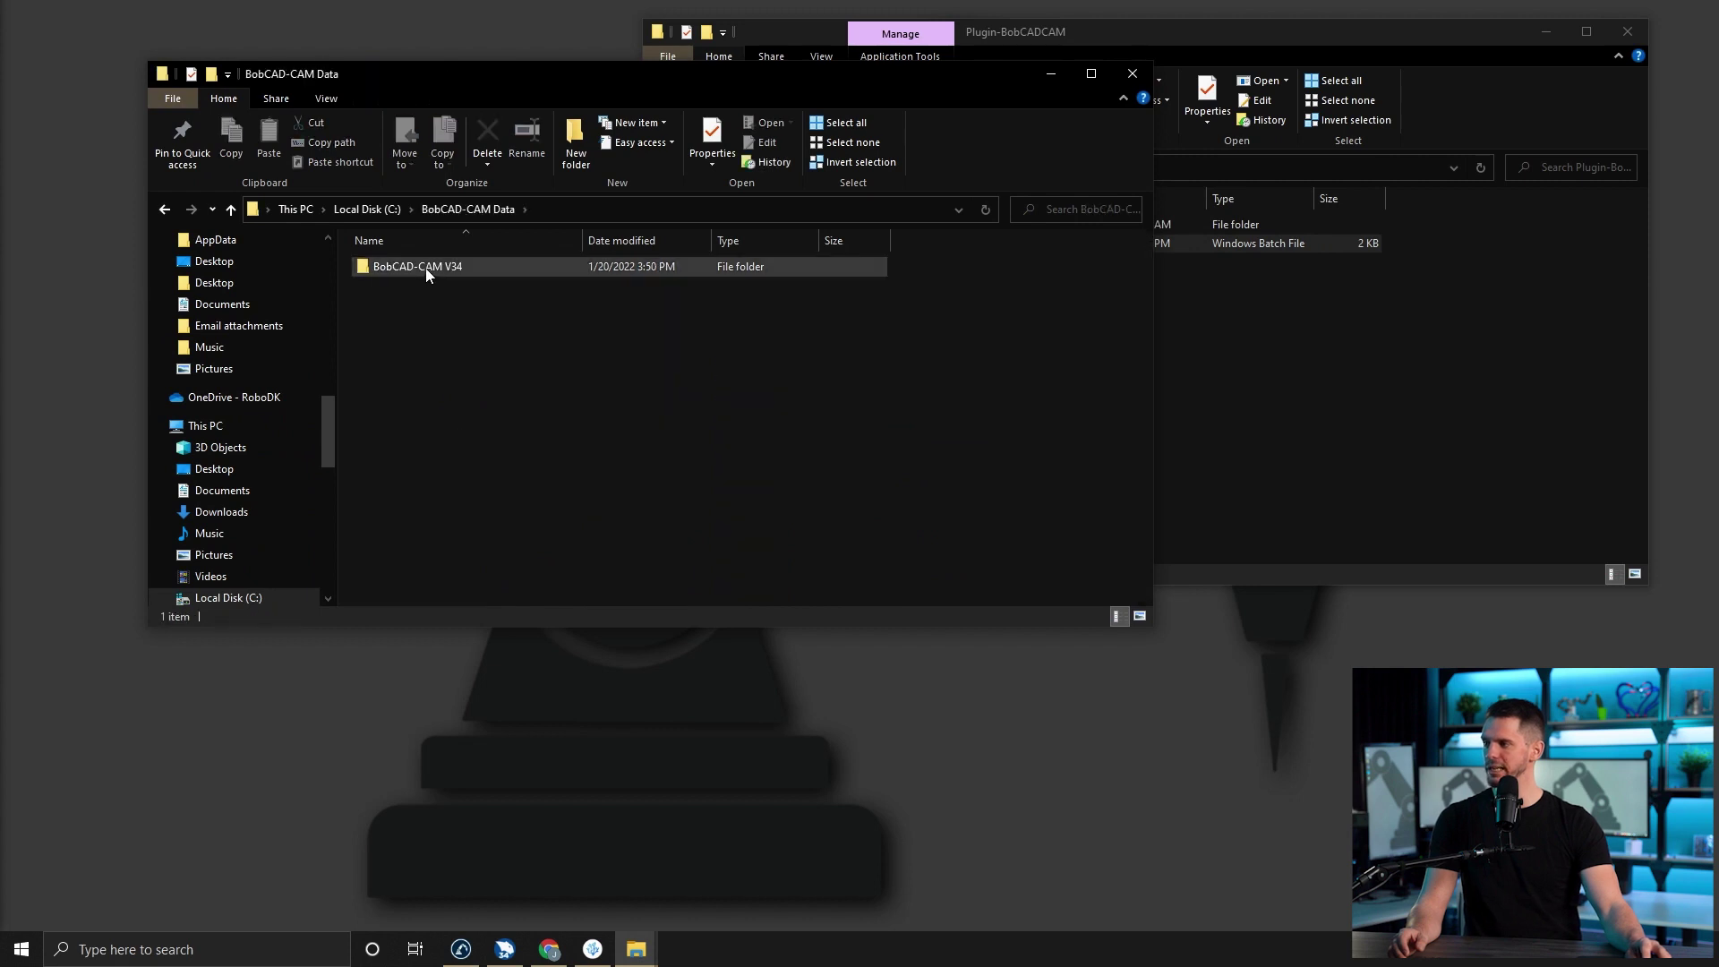
double_click(397, 269)
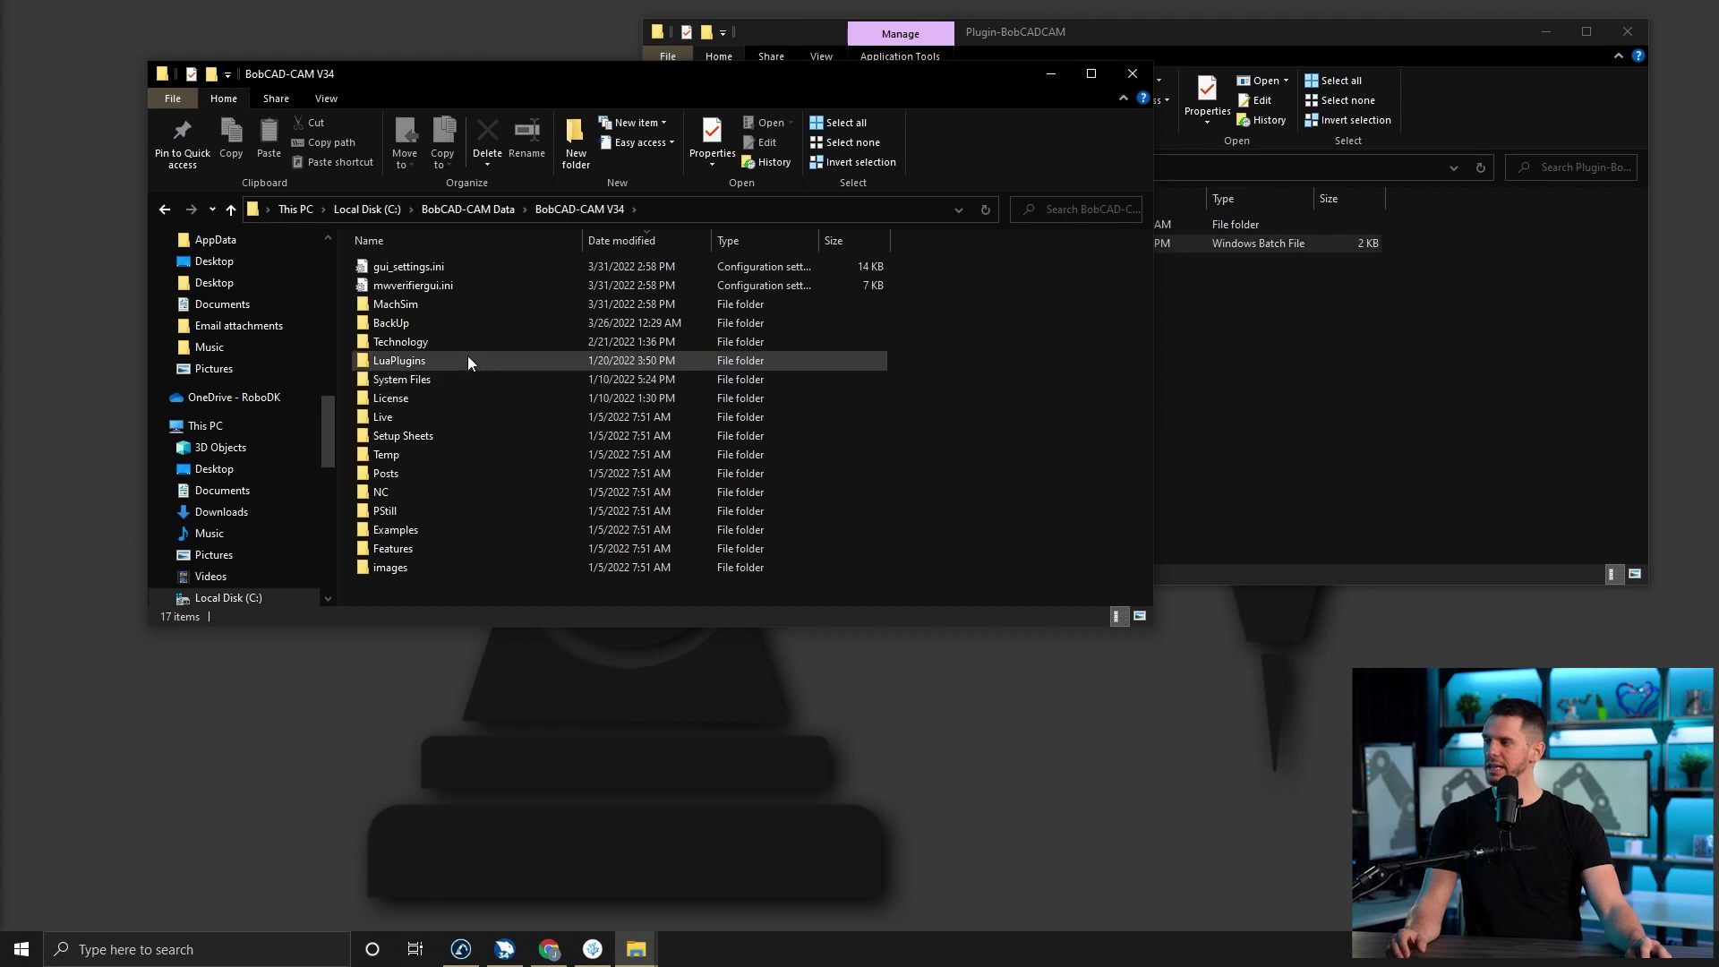
left_click(446, 364)
double_click(446, 363)
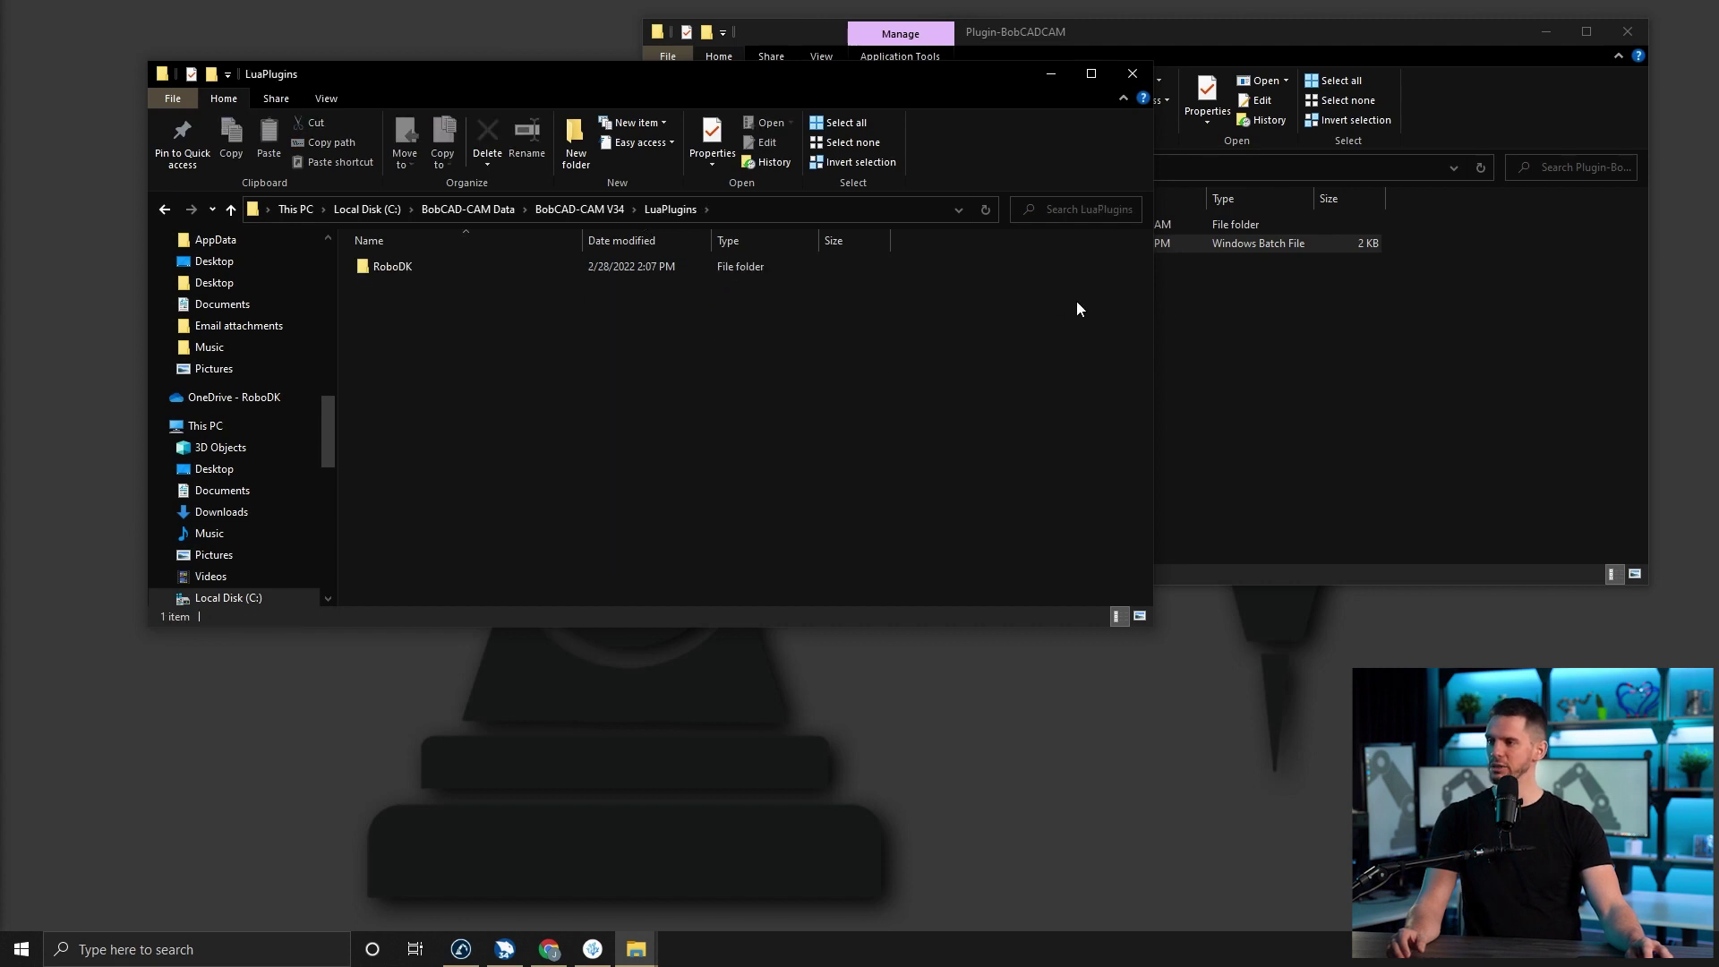
double_click(514, 272)
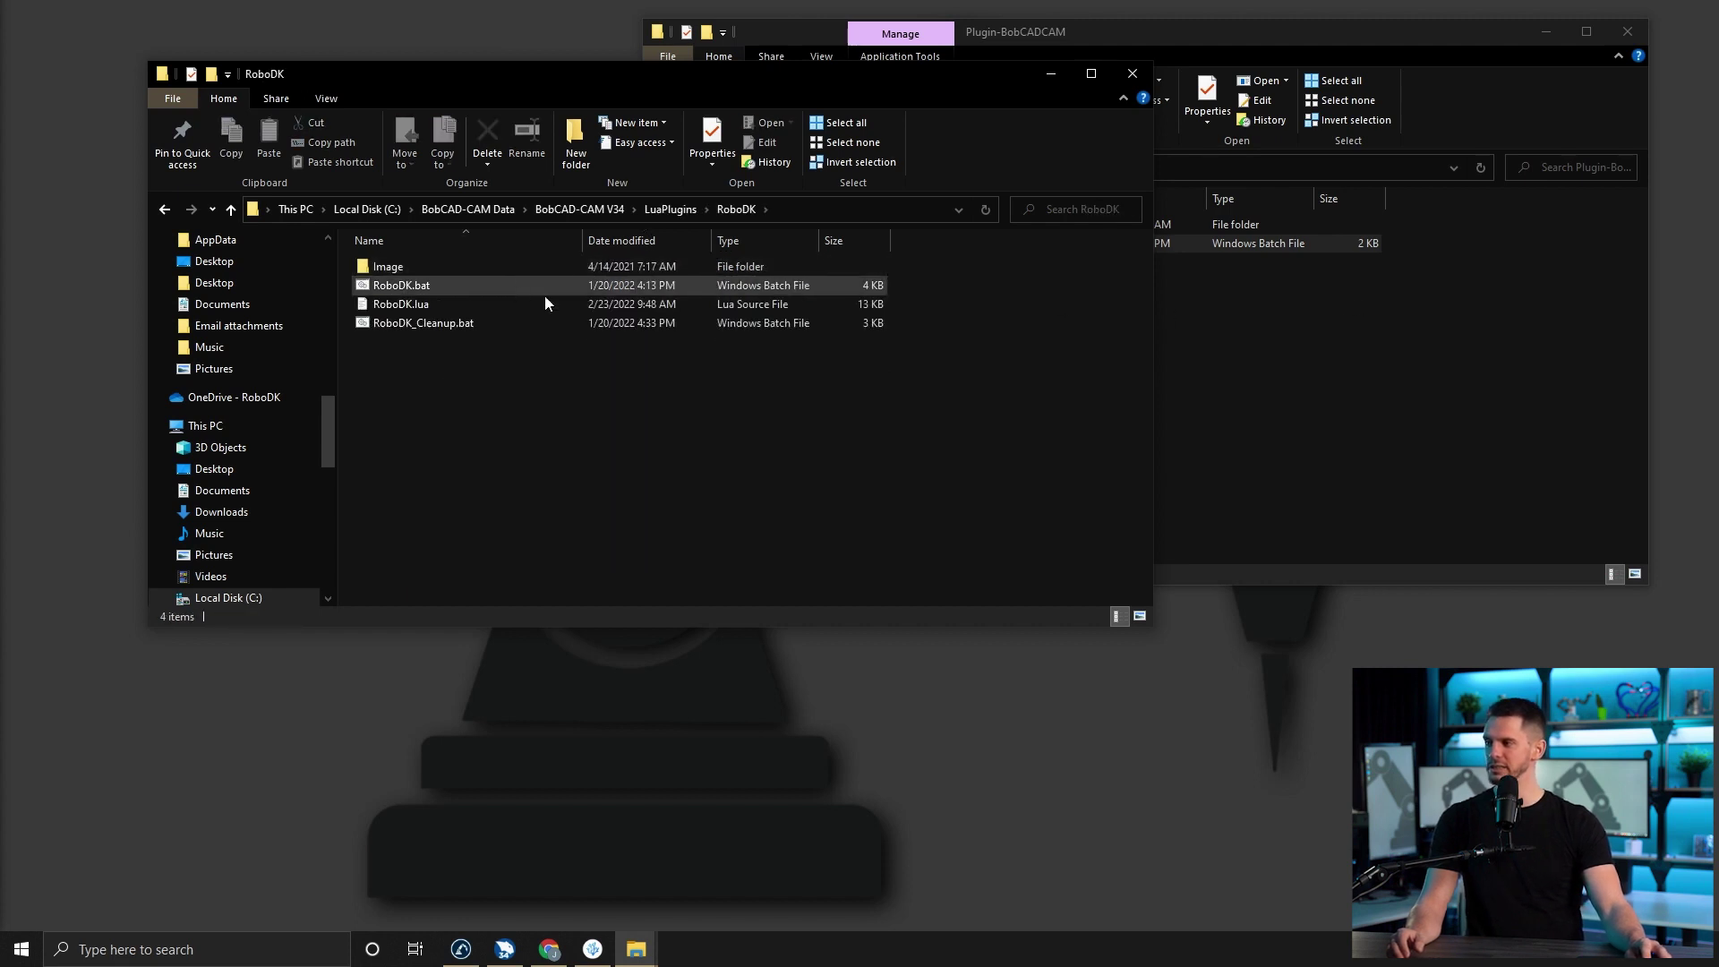
- Open the downloaded plugin's RoboDK folder, compare both file sets, and return to BobCAD-CAM
left_click(1211, 358)
double_click(1024, 229)
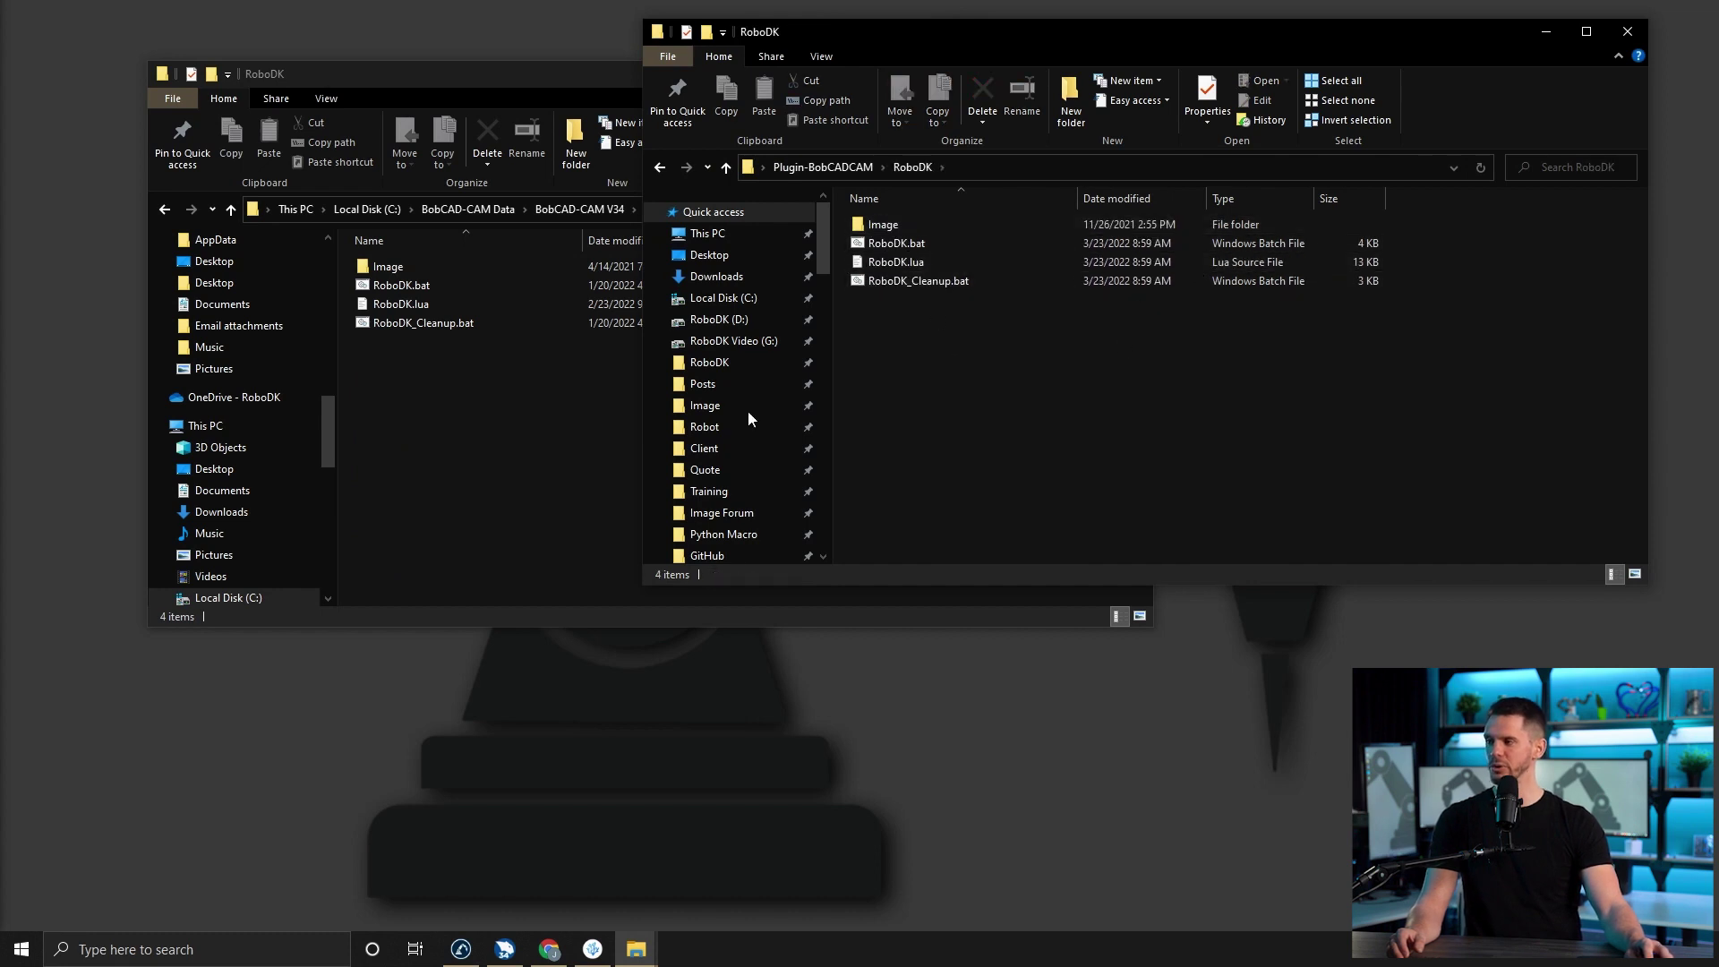
left_click(464, 438)
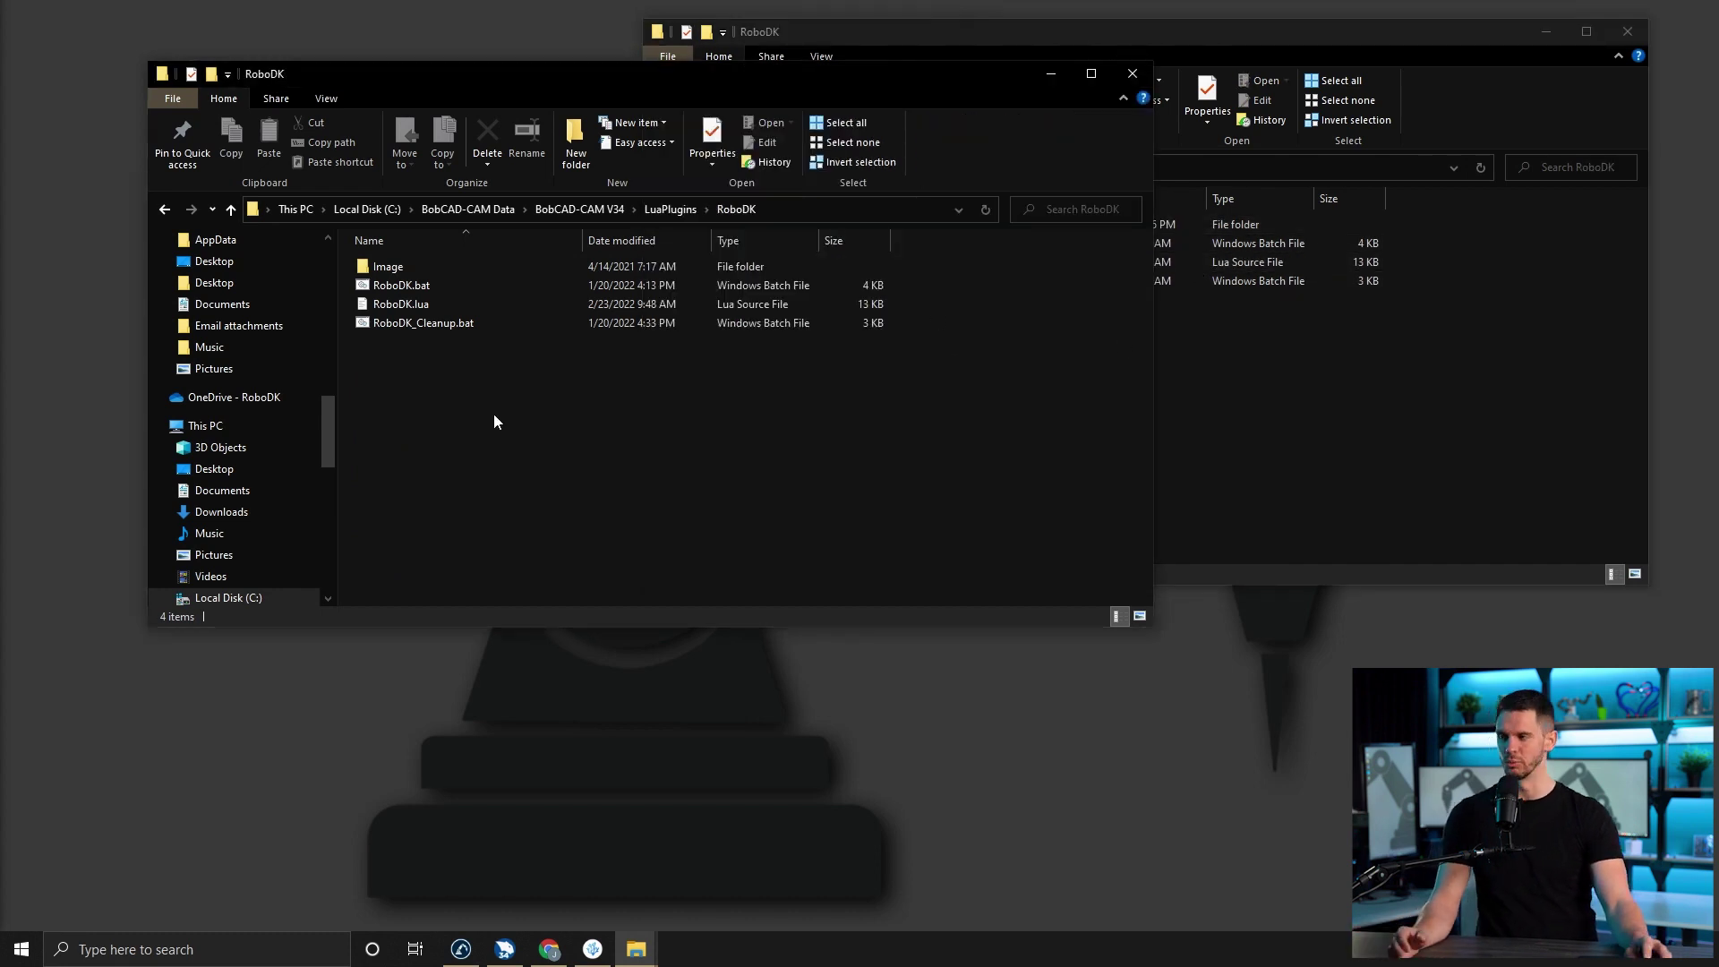
left_click(506, 949)
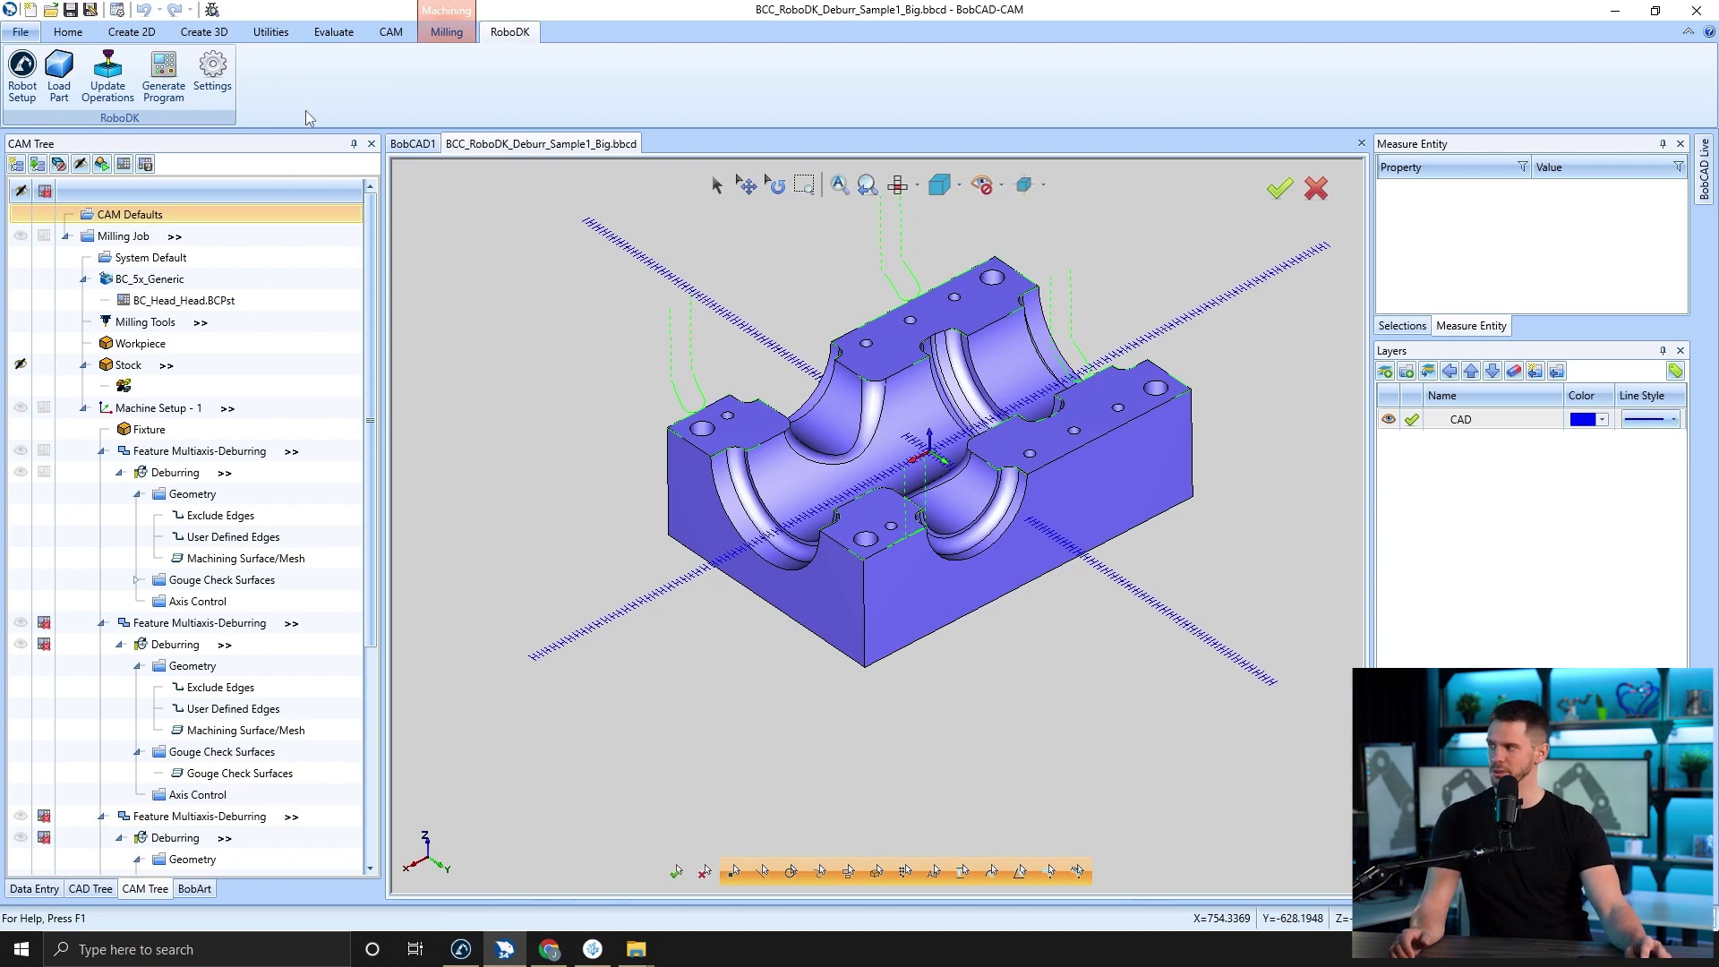
- Open the RoboDK Project Settings dialog and select the Part reference name text
left_click(215, 76)
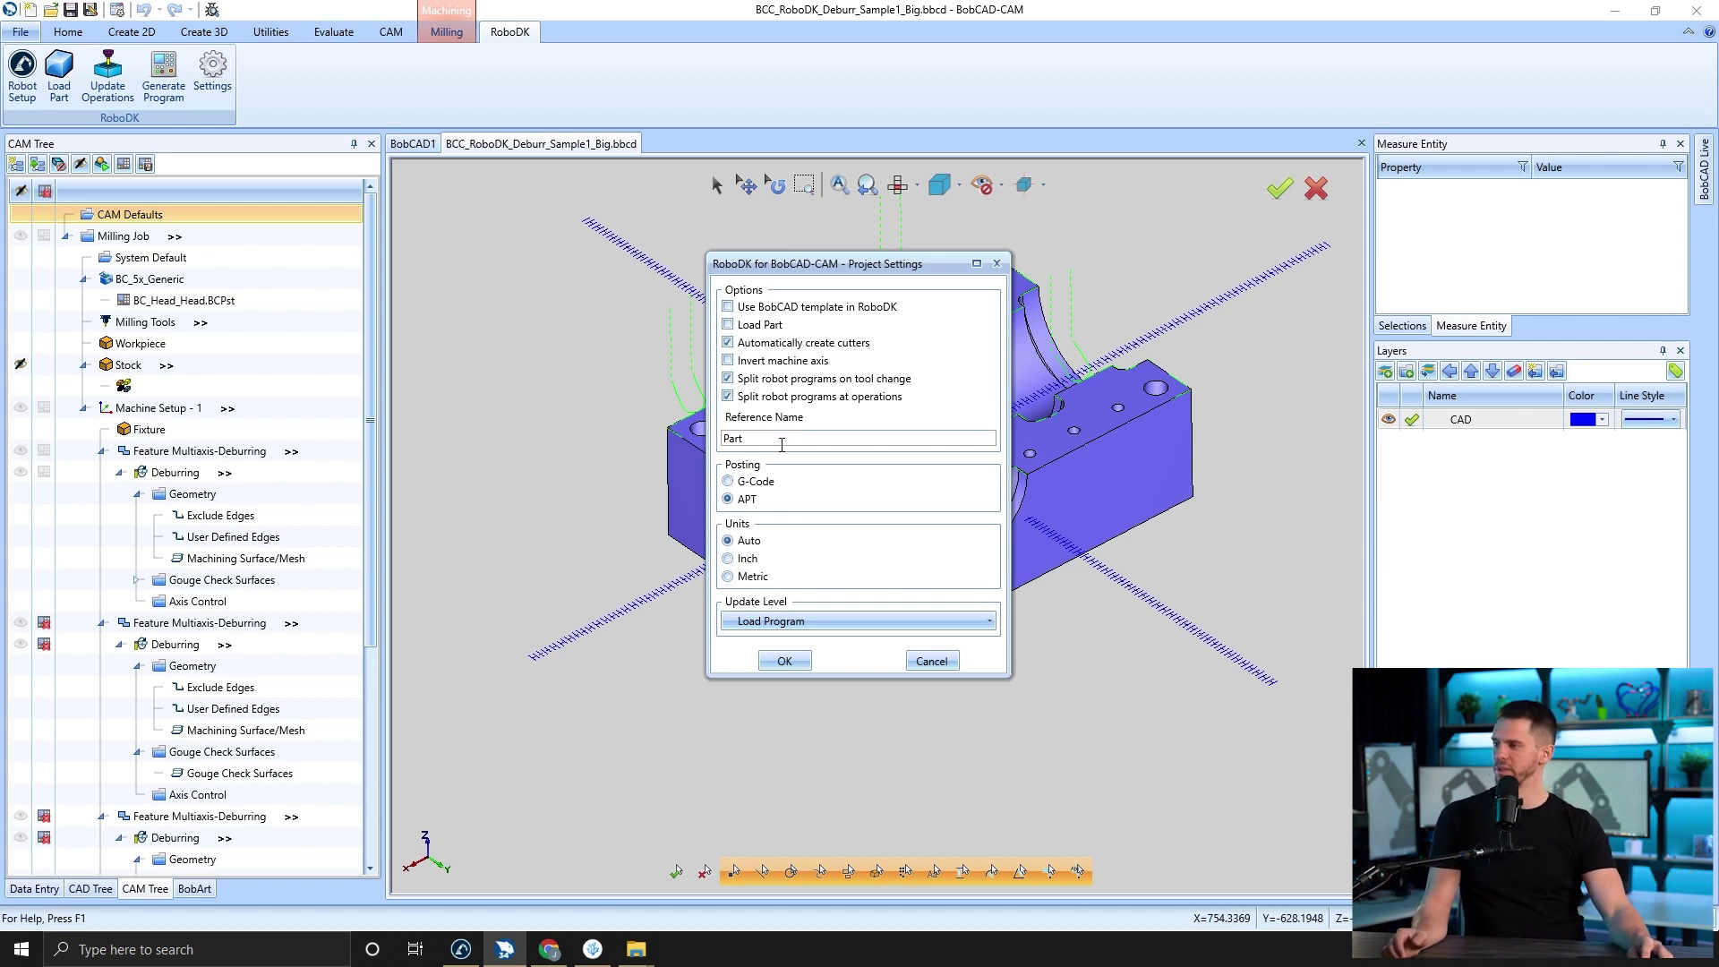
left_click_drag(745, 438, 674, 434)
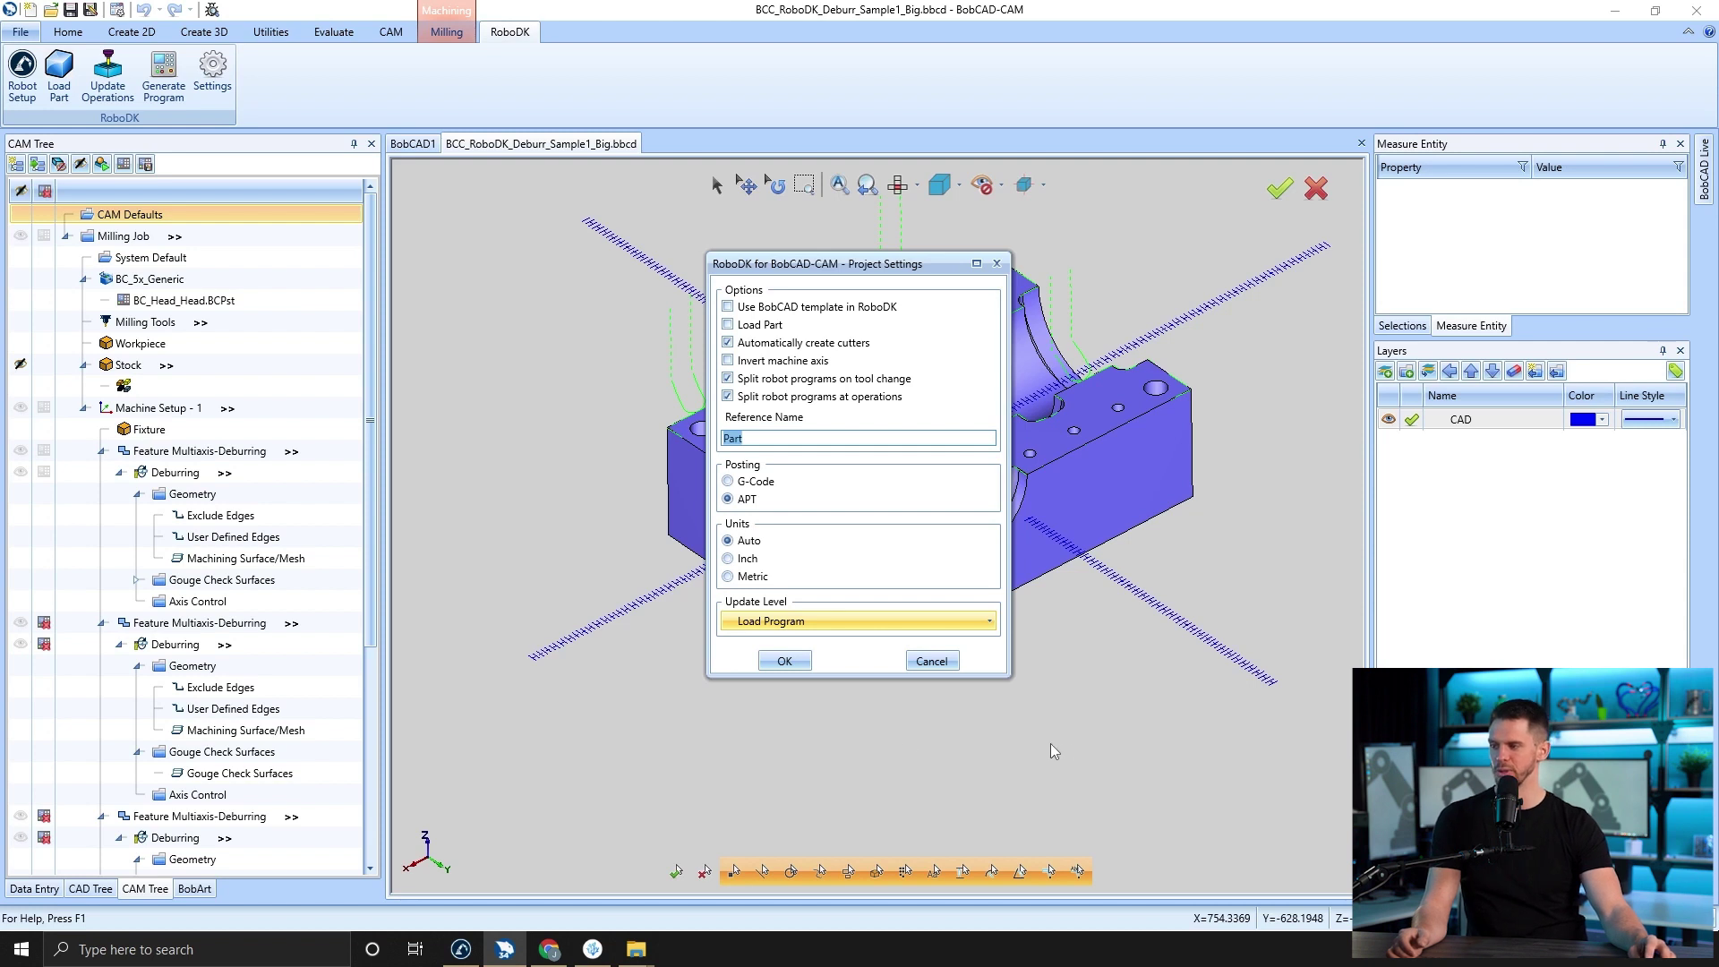
left_click(826, 624)
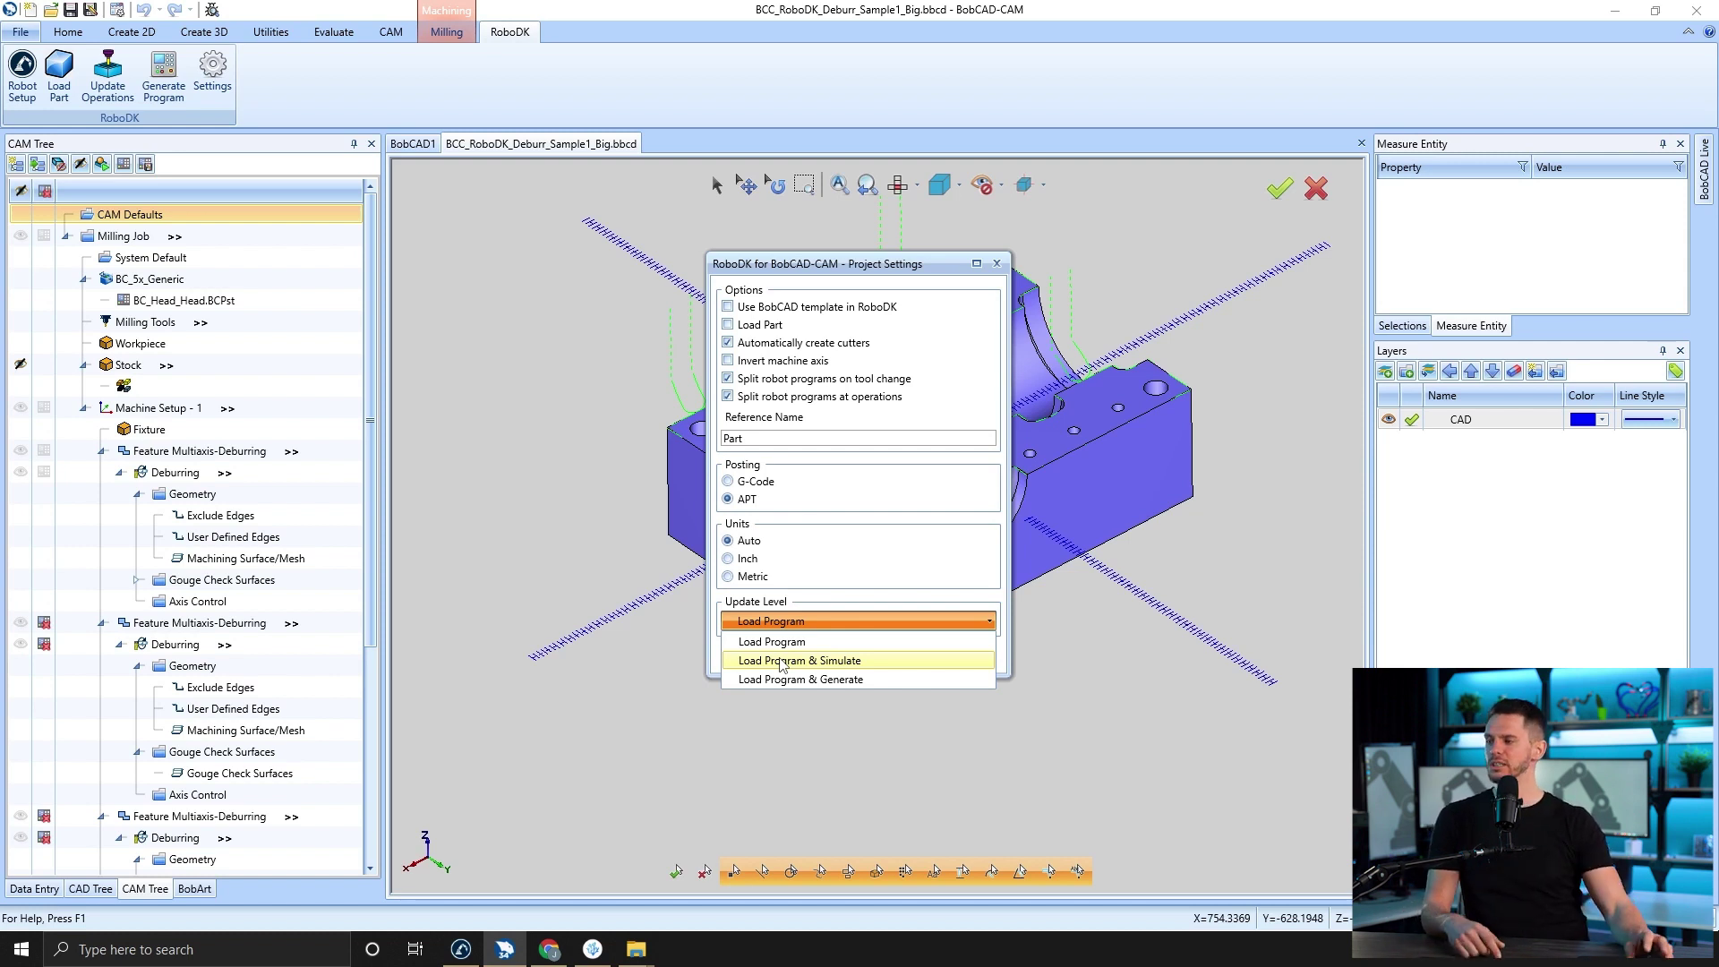
left_click(814, 641)
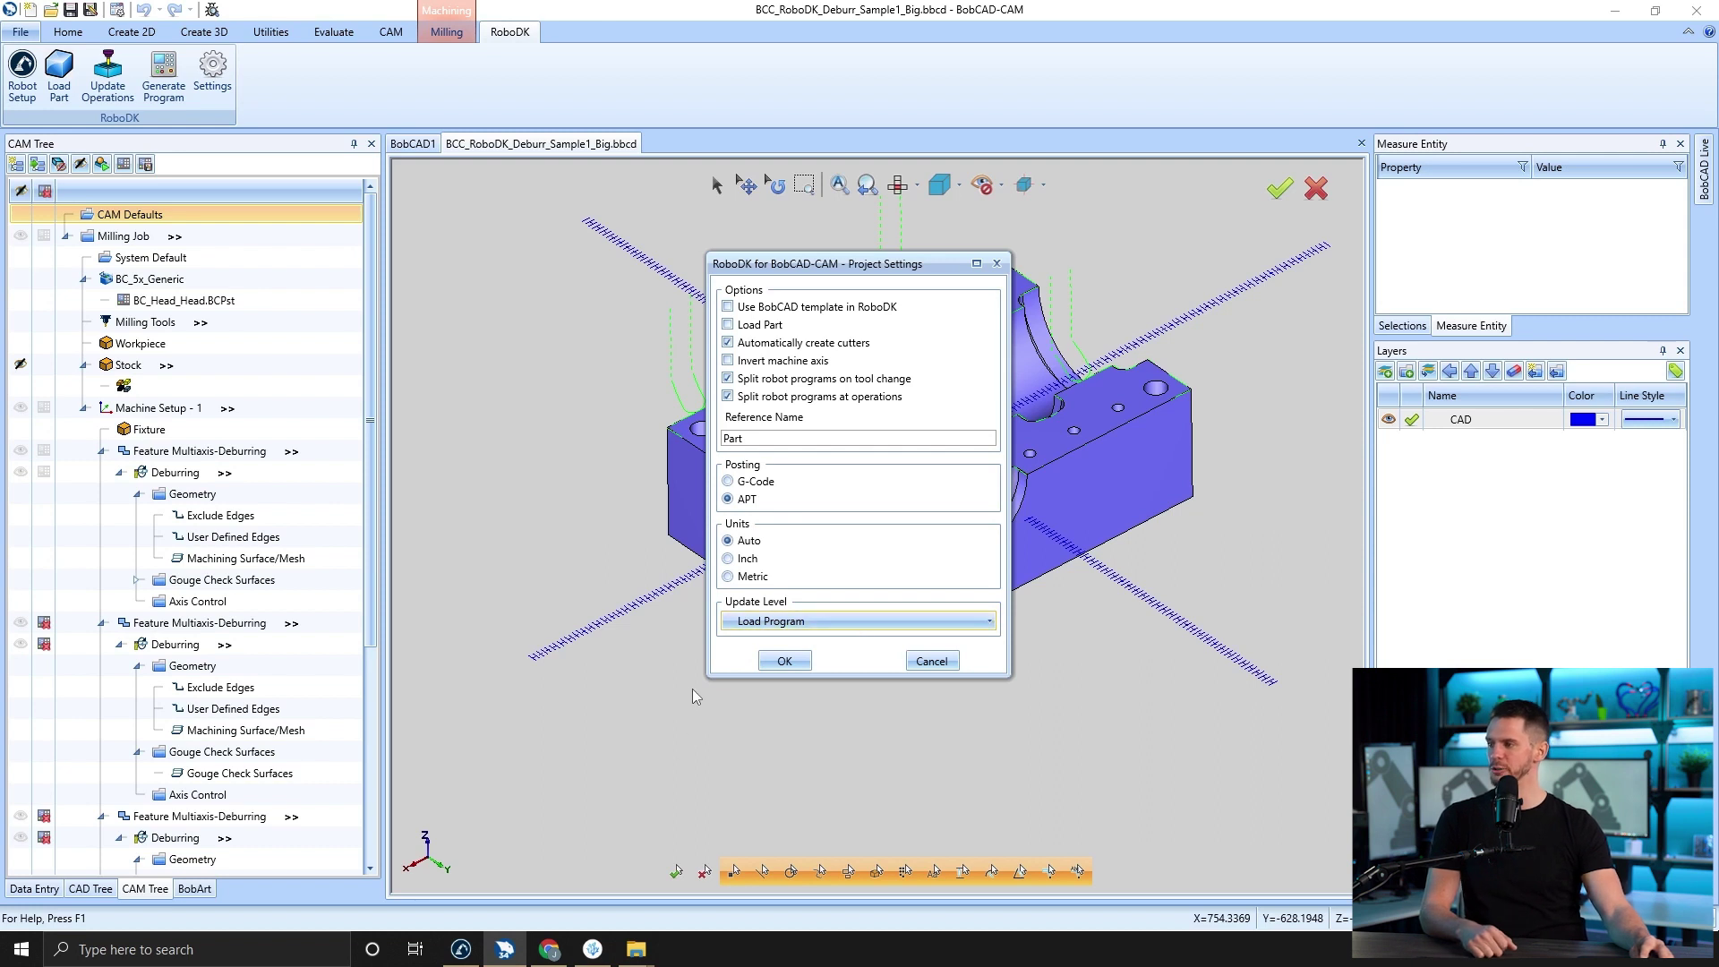
- Accept the Project Settings with Part as reference name and Load Program update level
left_click(783, 666)
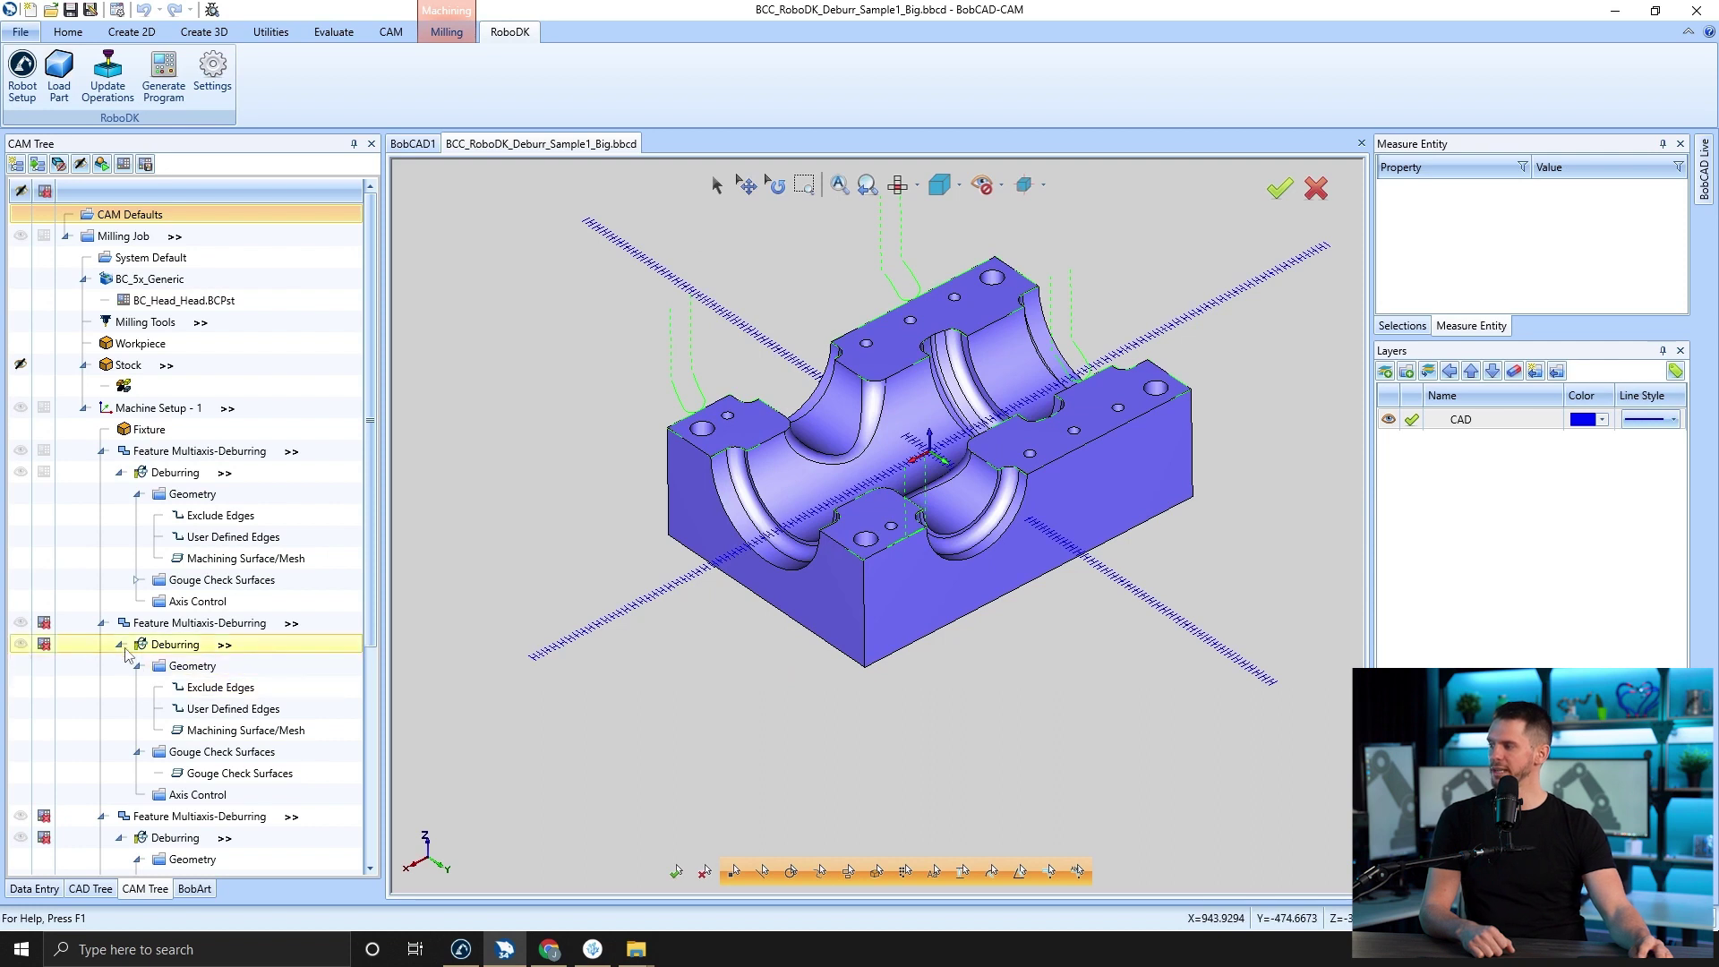
- Review the second and third deburring features, then push them to RoboDK with Update Operations
left_click(81, 624)
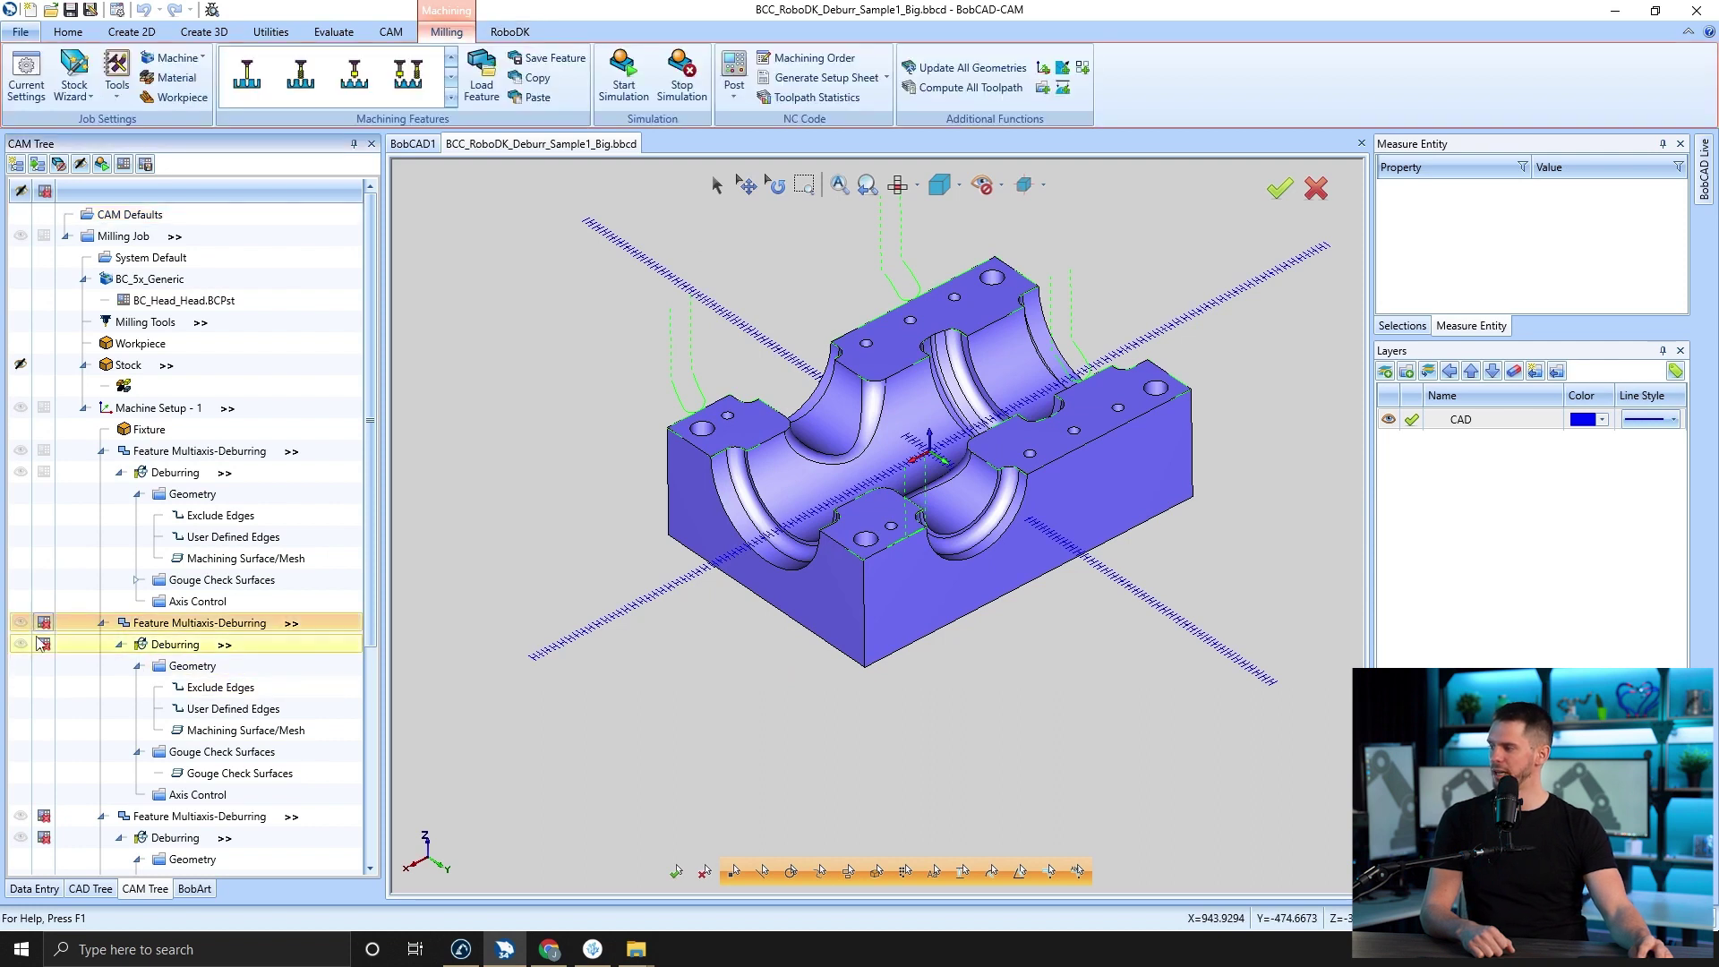
left_click(52, 815)
scroll(51, 810, "down", 1)
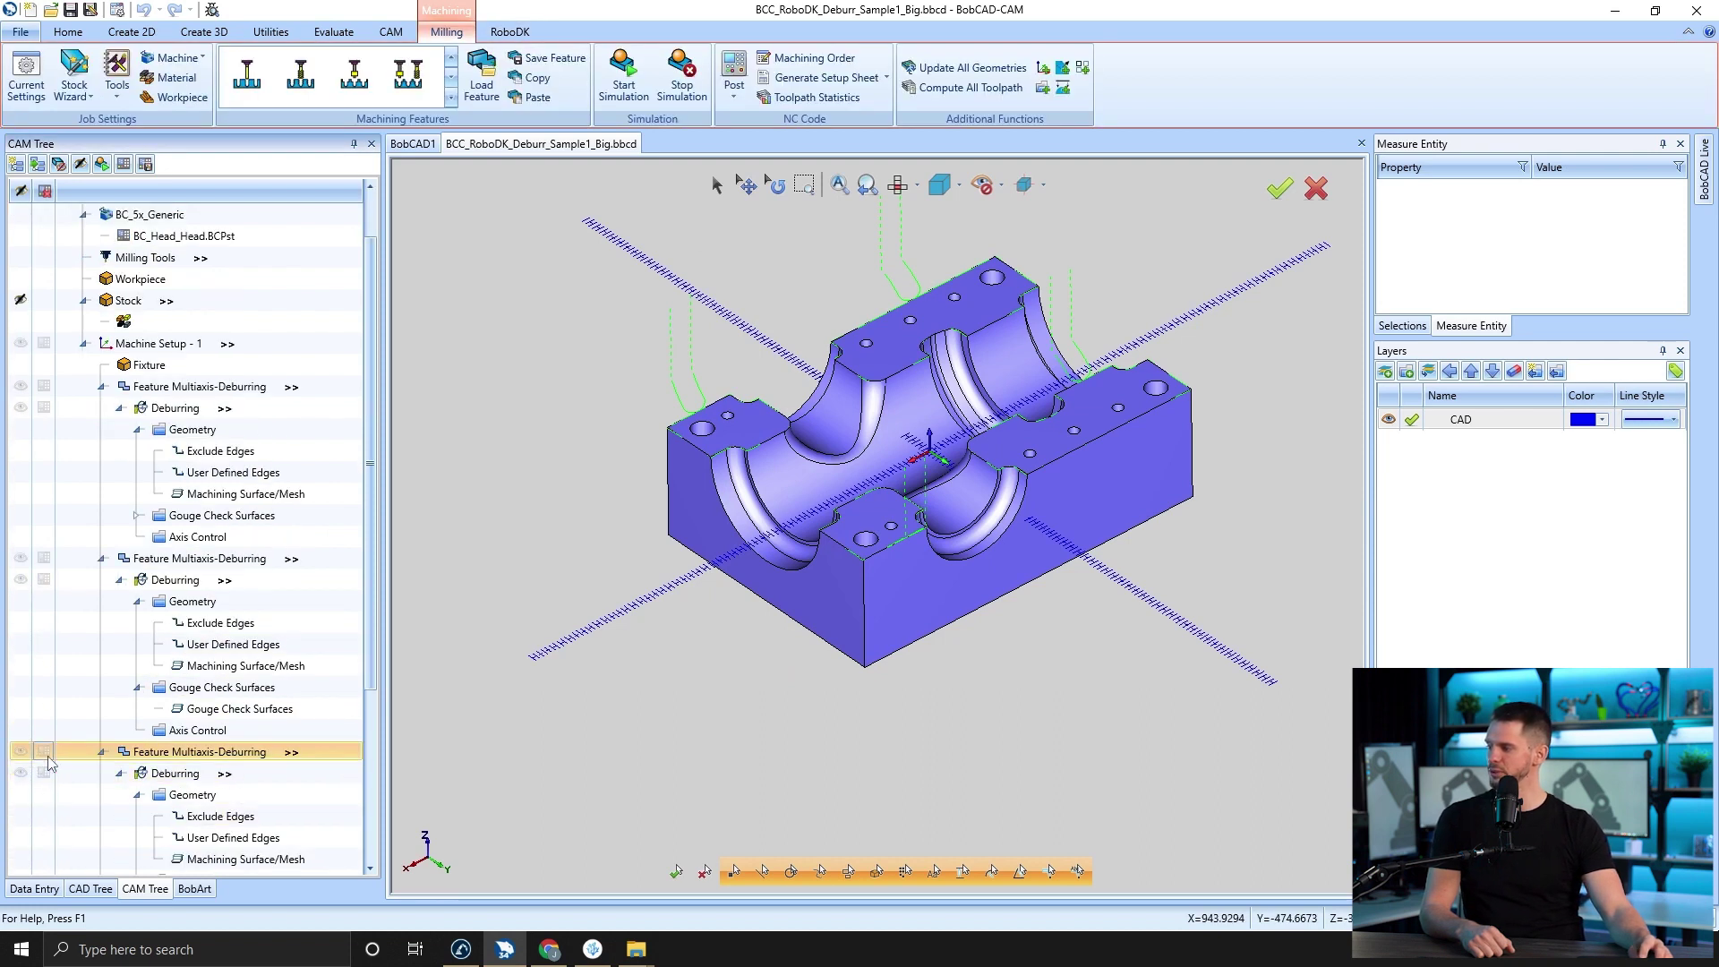
scroll(269, 538, "up", 1)
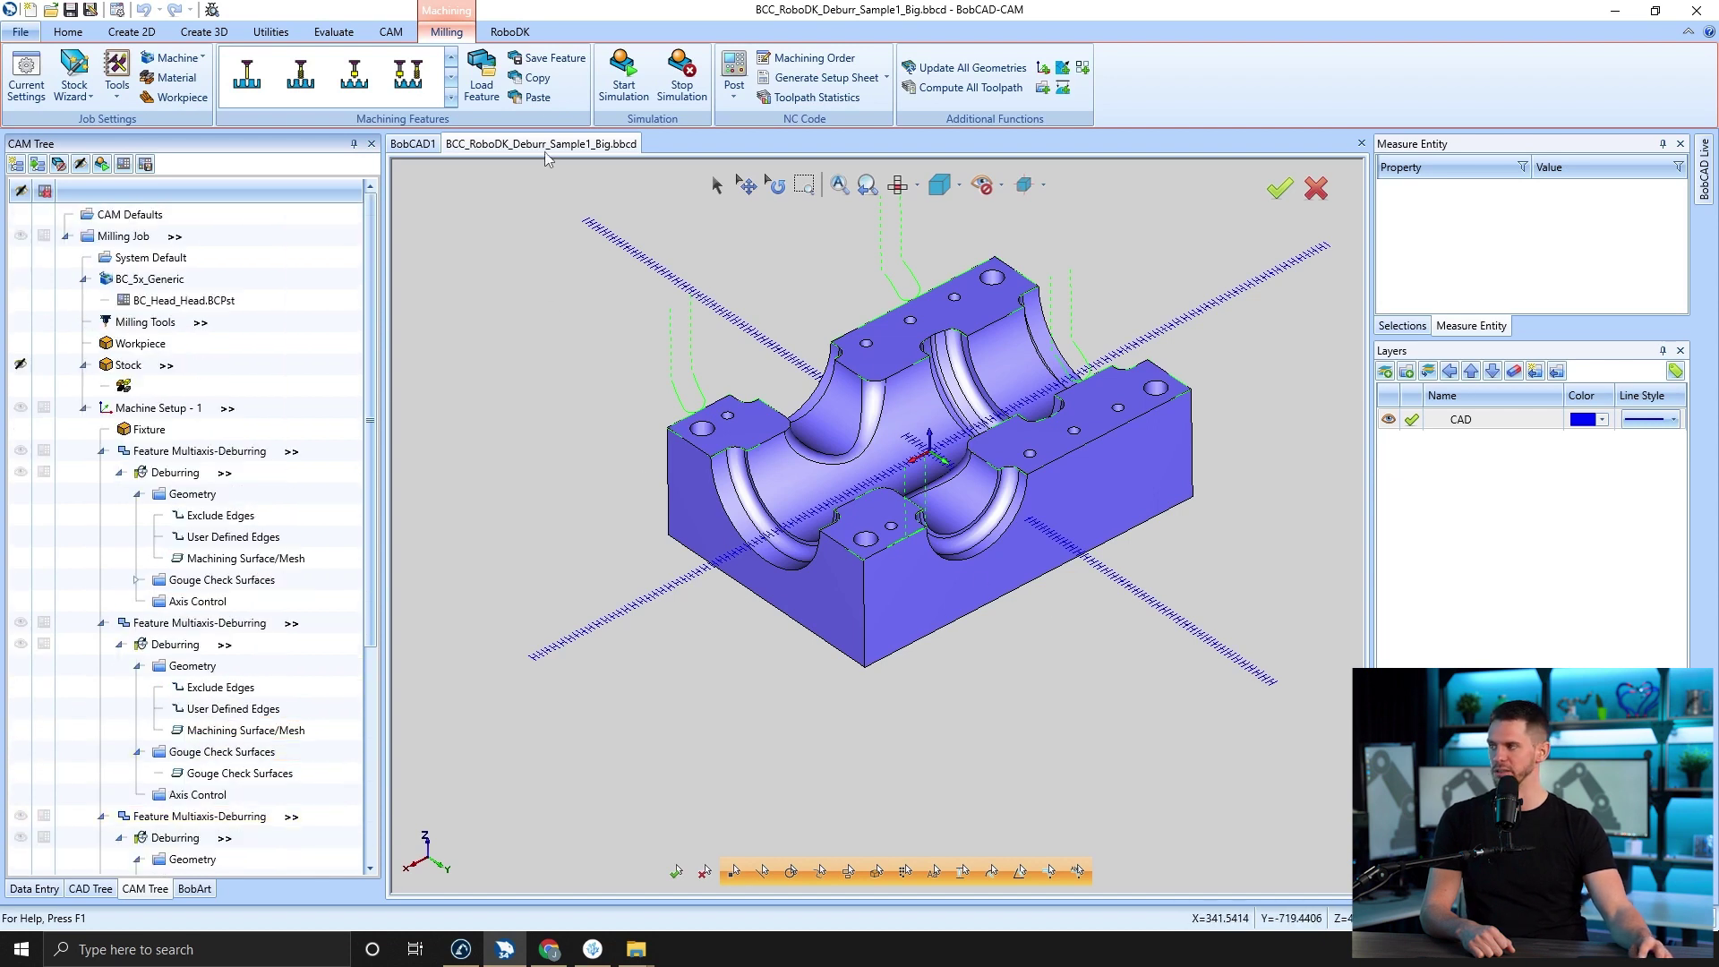
left_click(510, 32)
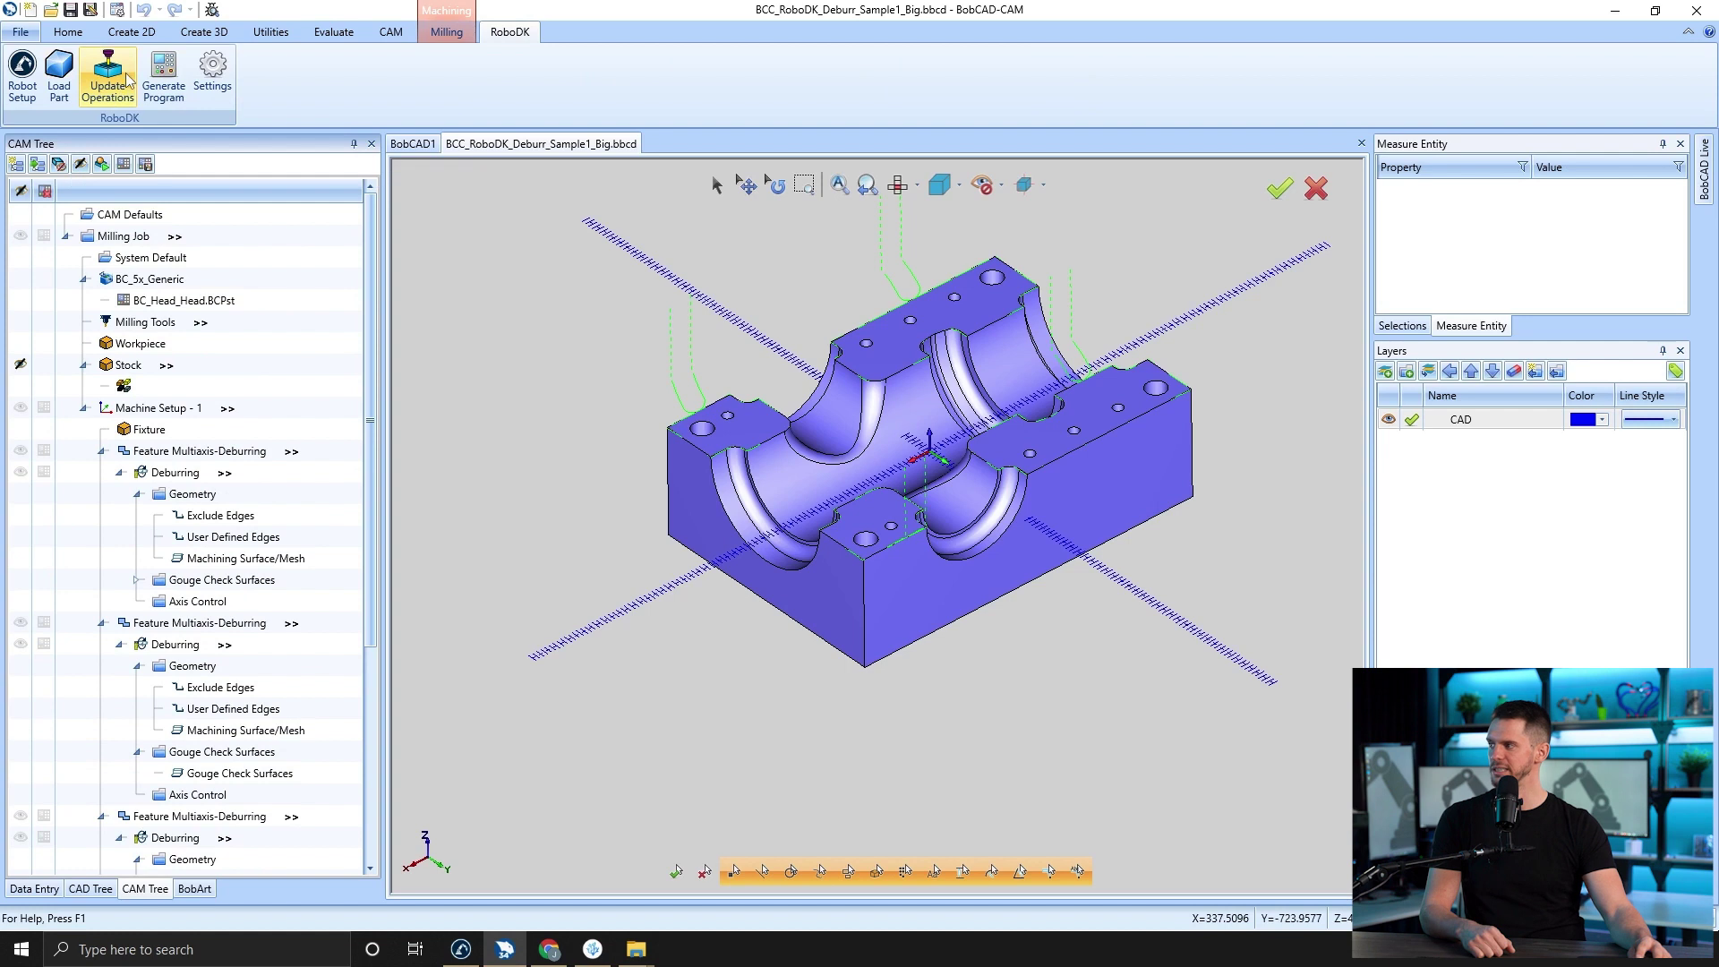
left_click(99, 81)
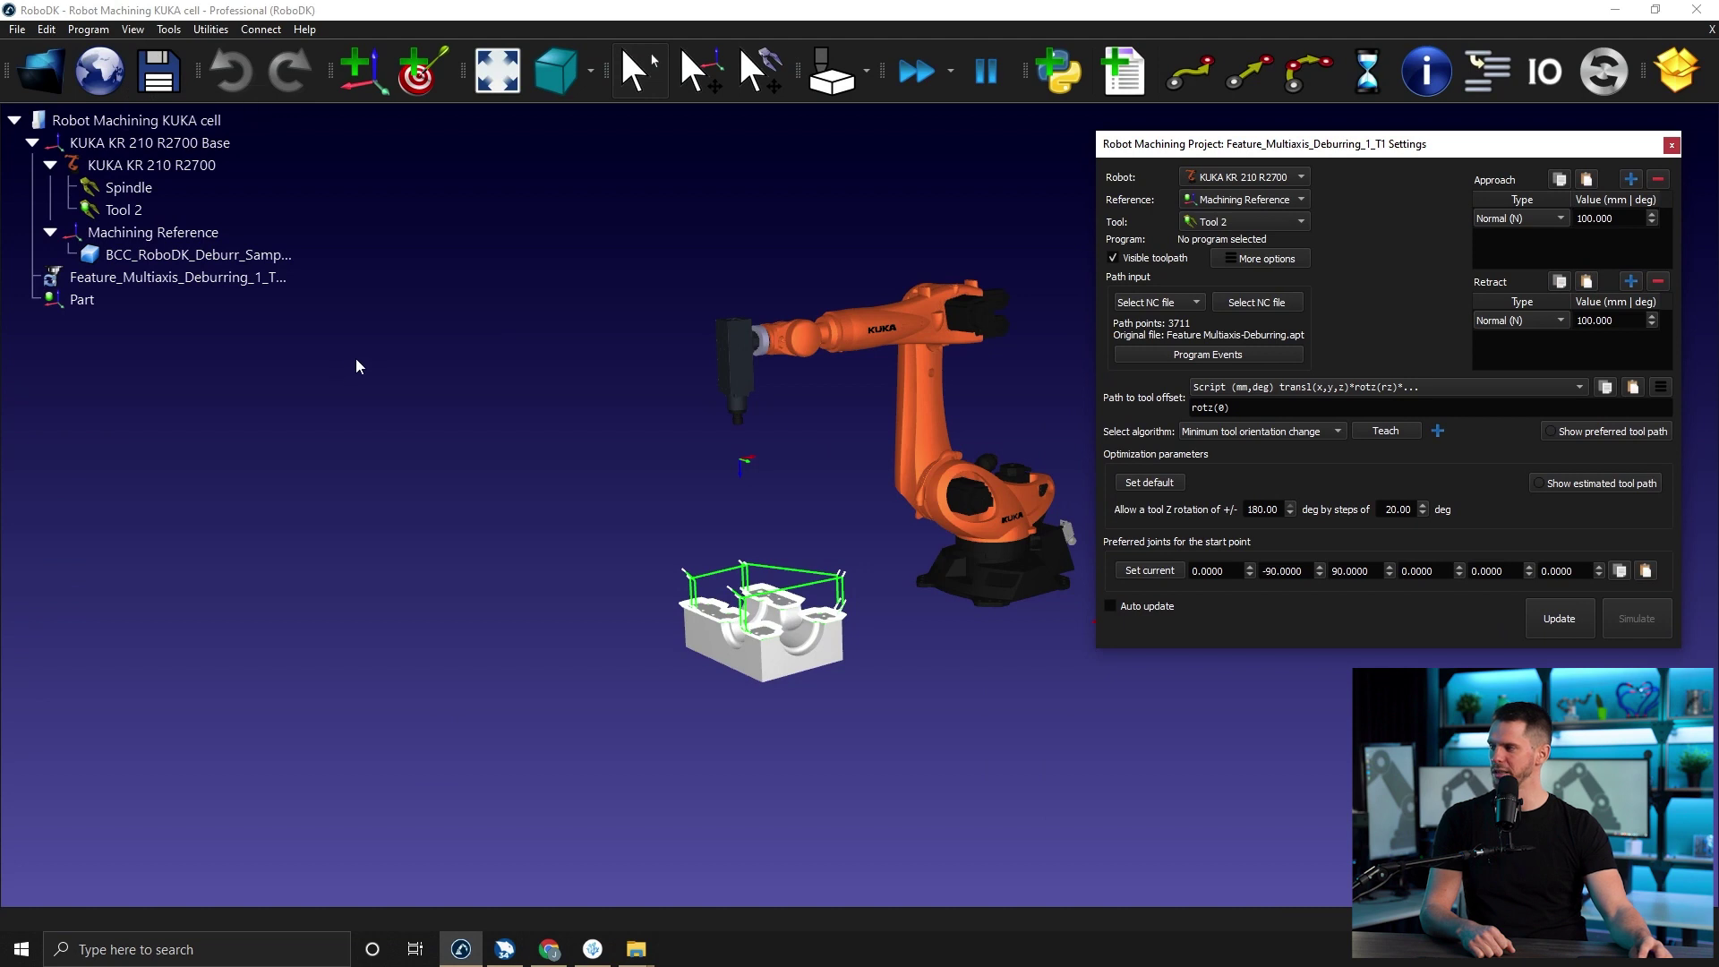
- Inspect the green deburring toolpath on the part and close the machining project settings
scroll(704, 656, "up", 3)
left_click_drag(704, 656, 679, 687)
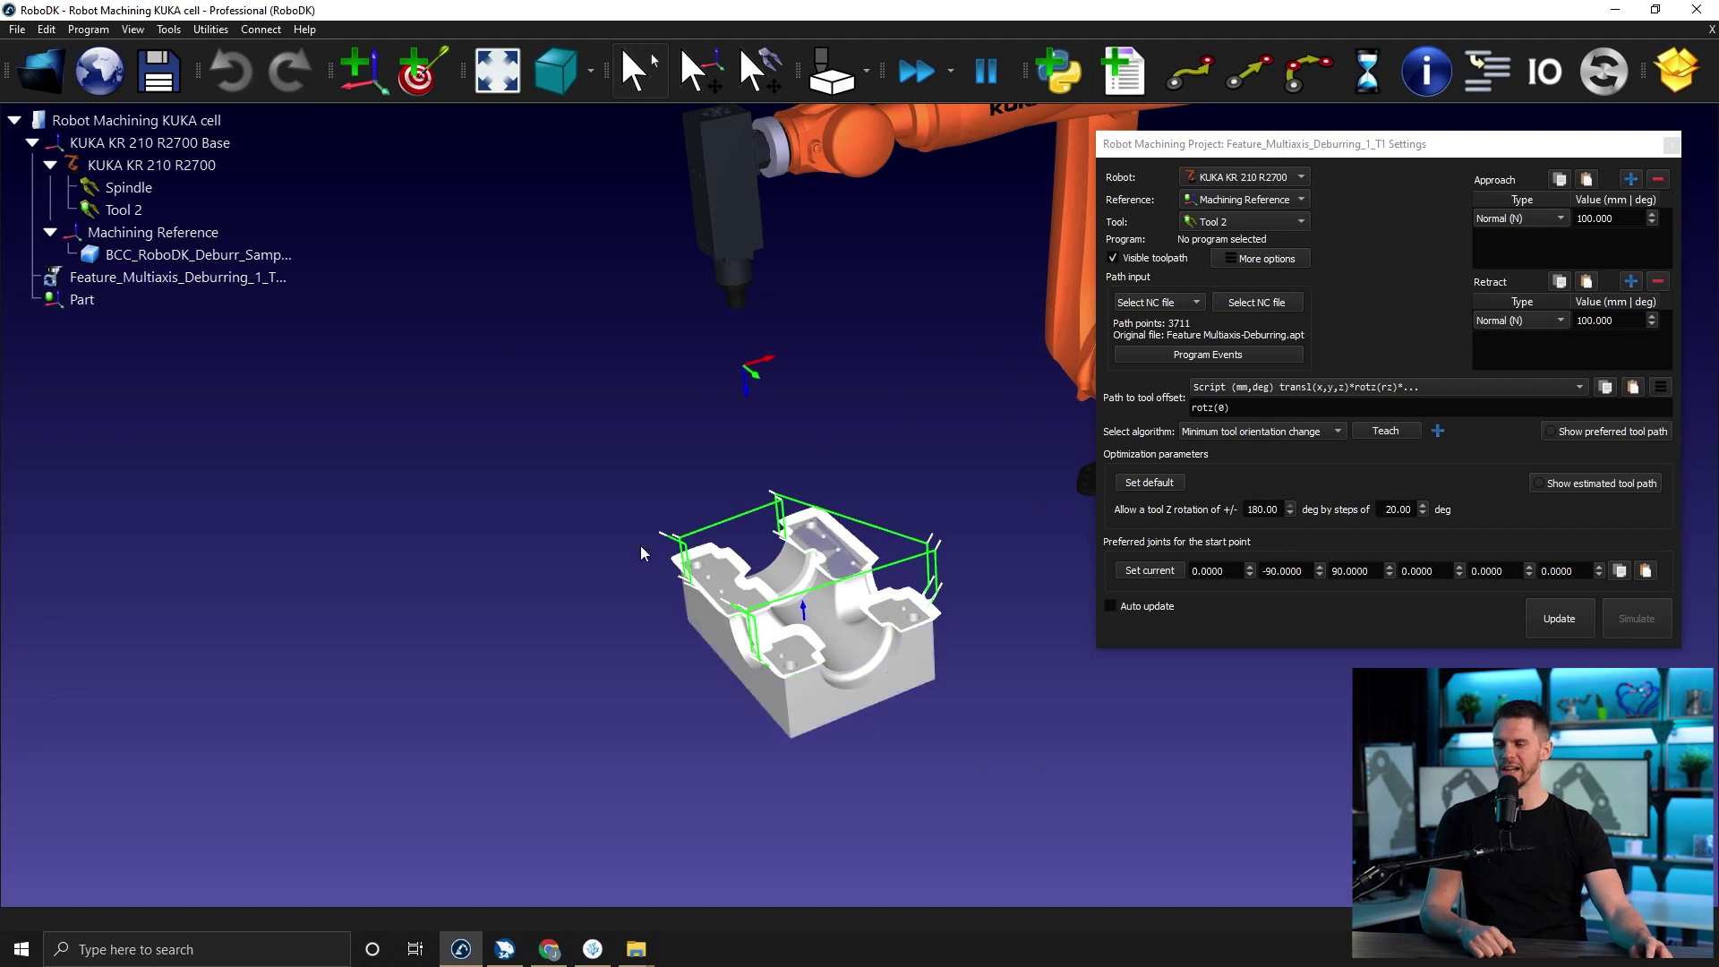
right_click_drag(805, 658, 680, 481)
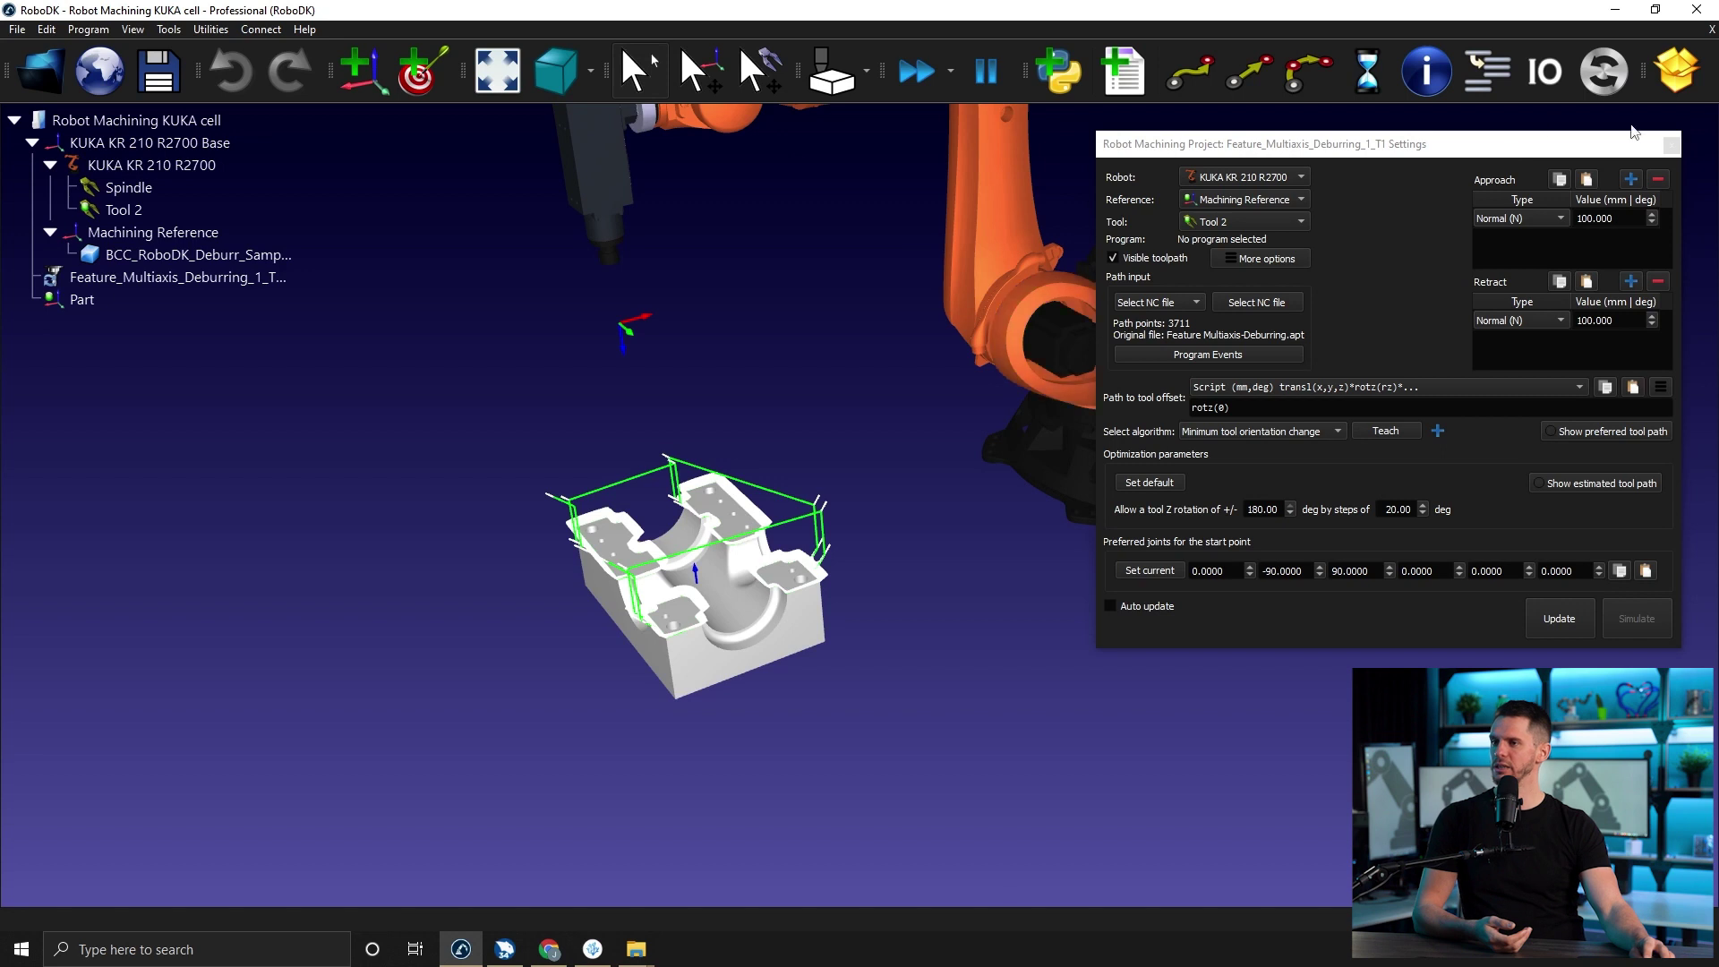
left_click(1672, 145)
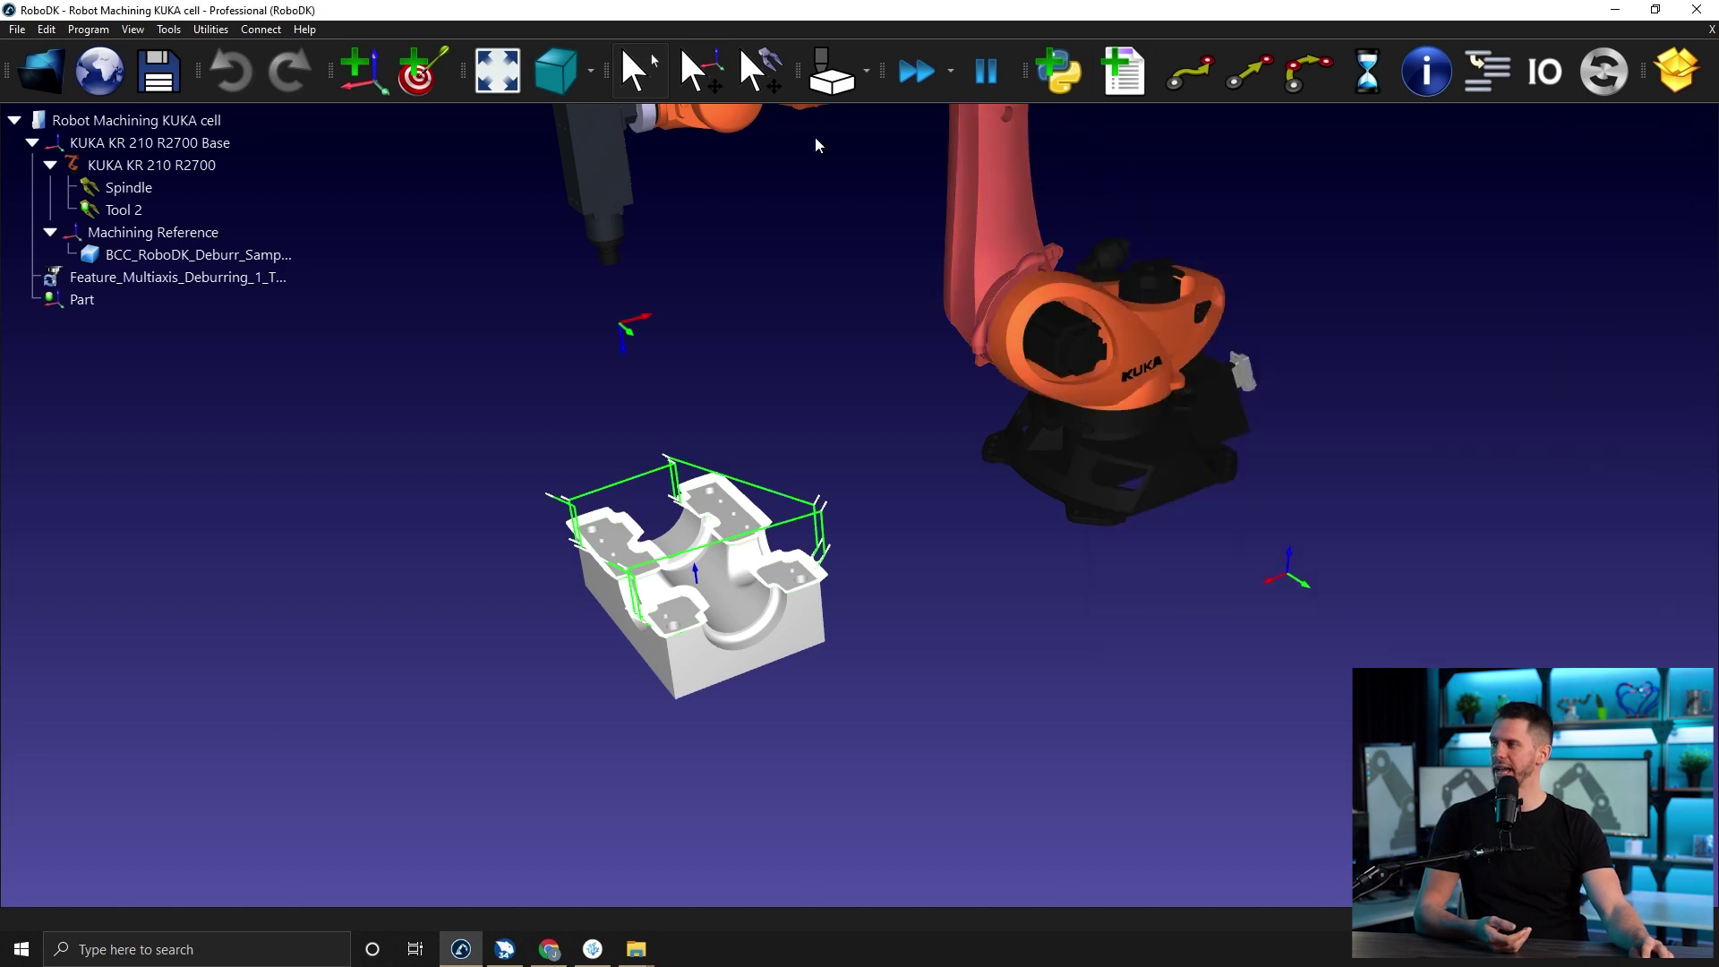
left_click(168, 28)
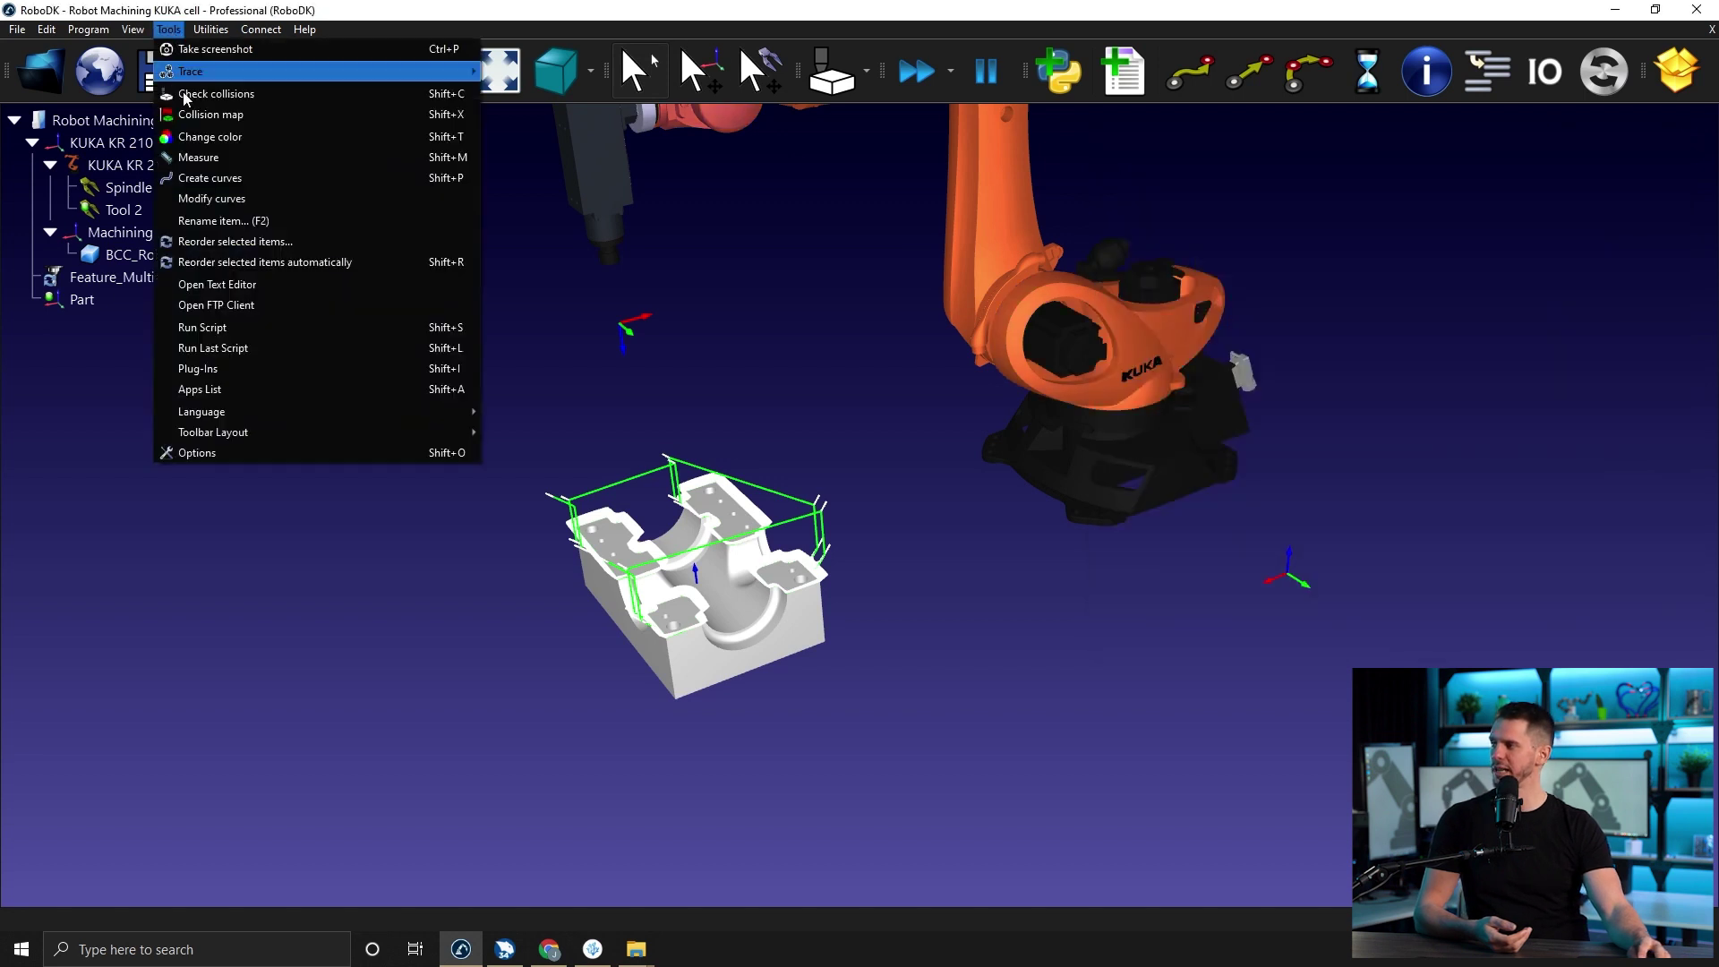
- On the CAM options page, enable one machining operation per program and per tool, then return to BobCAD-CAM
left_click(243, 454)
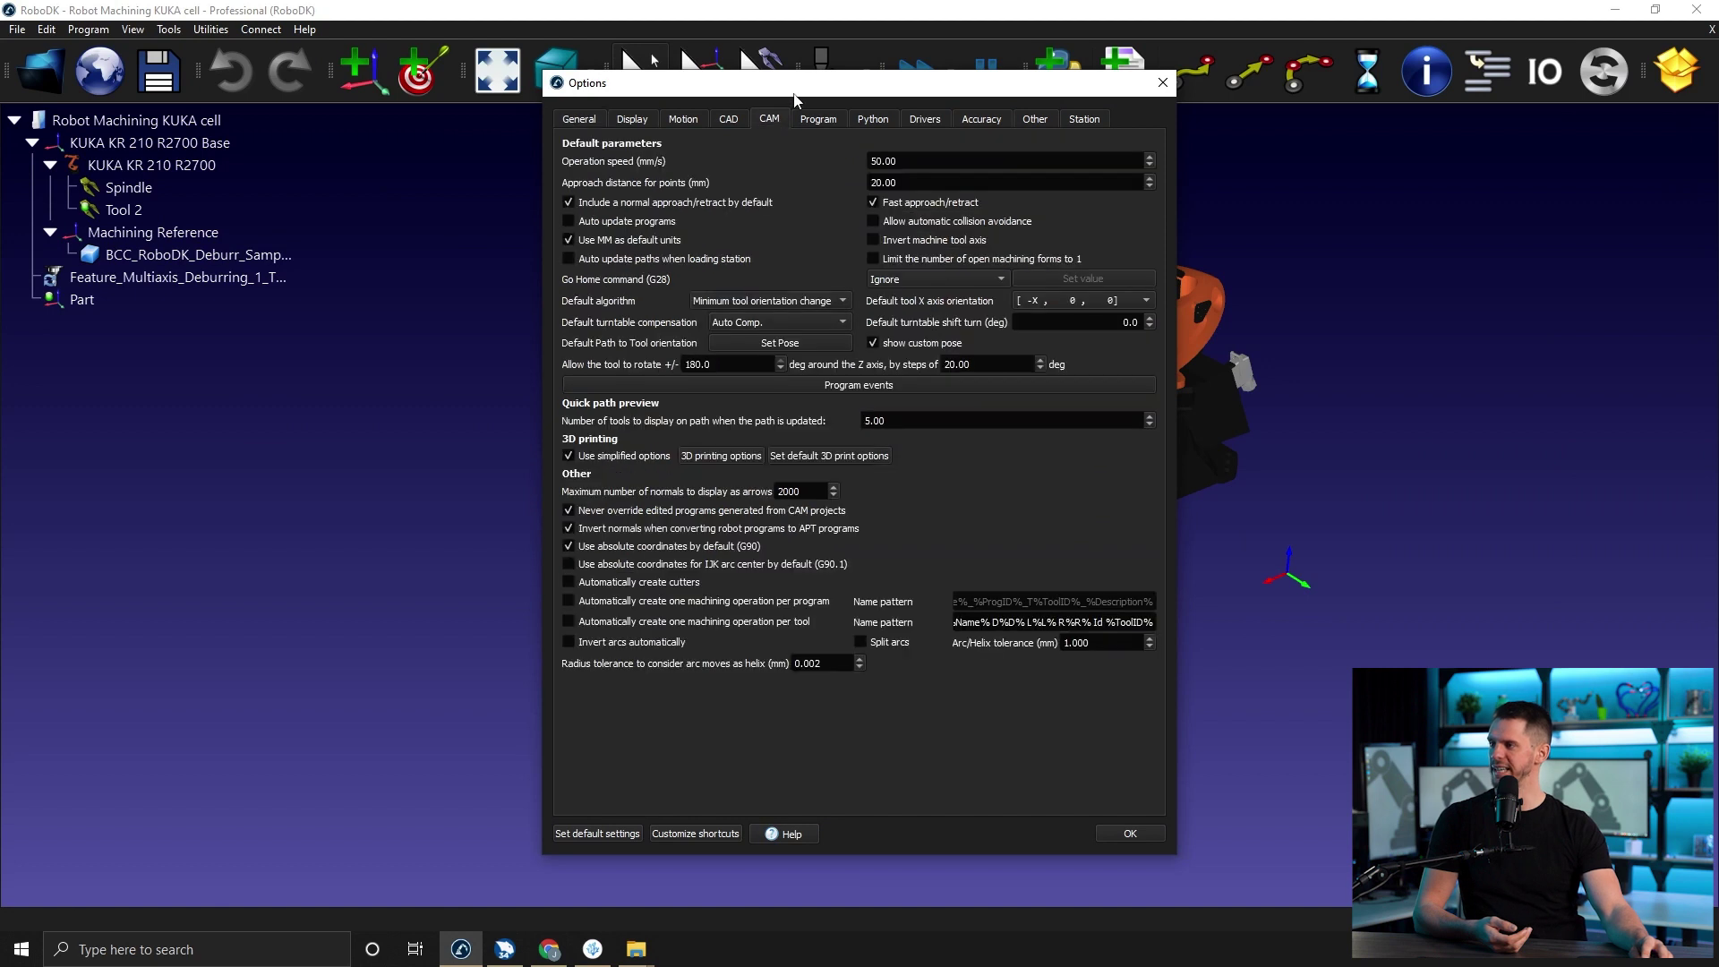
left_click_drag(795, 99, 1104, 108)
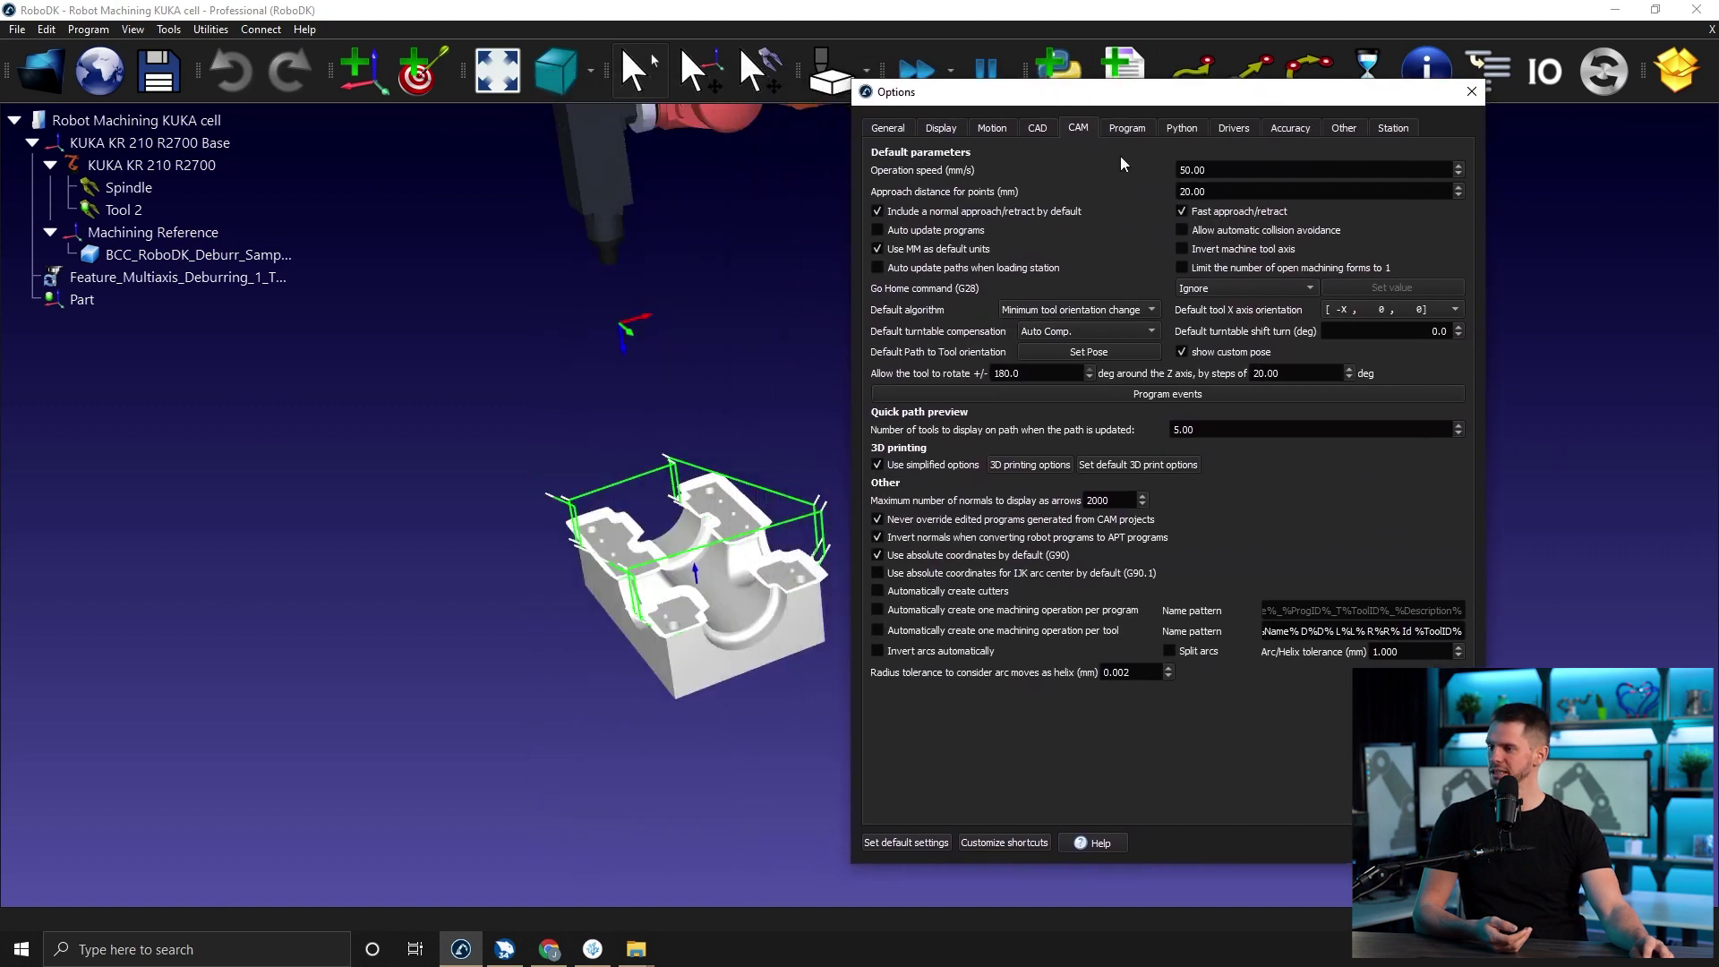
left_click(922, 612)
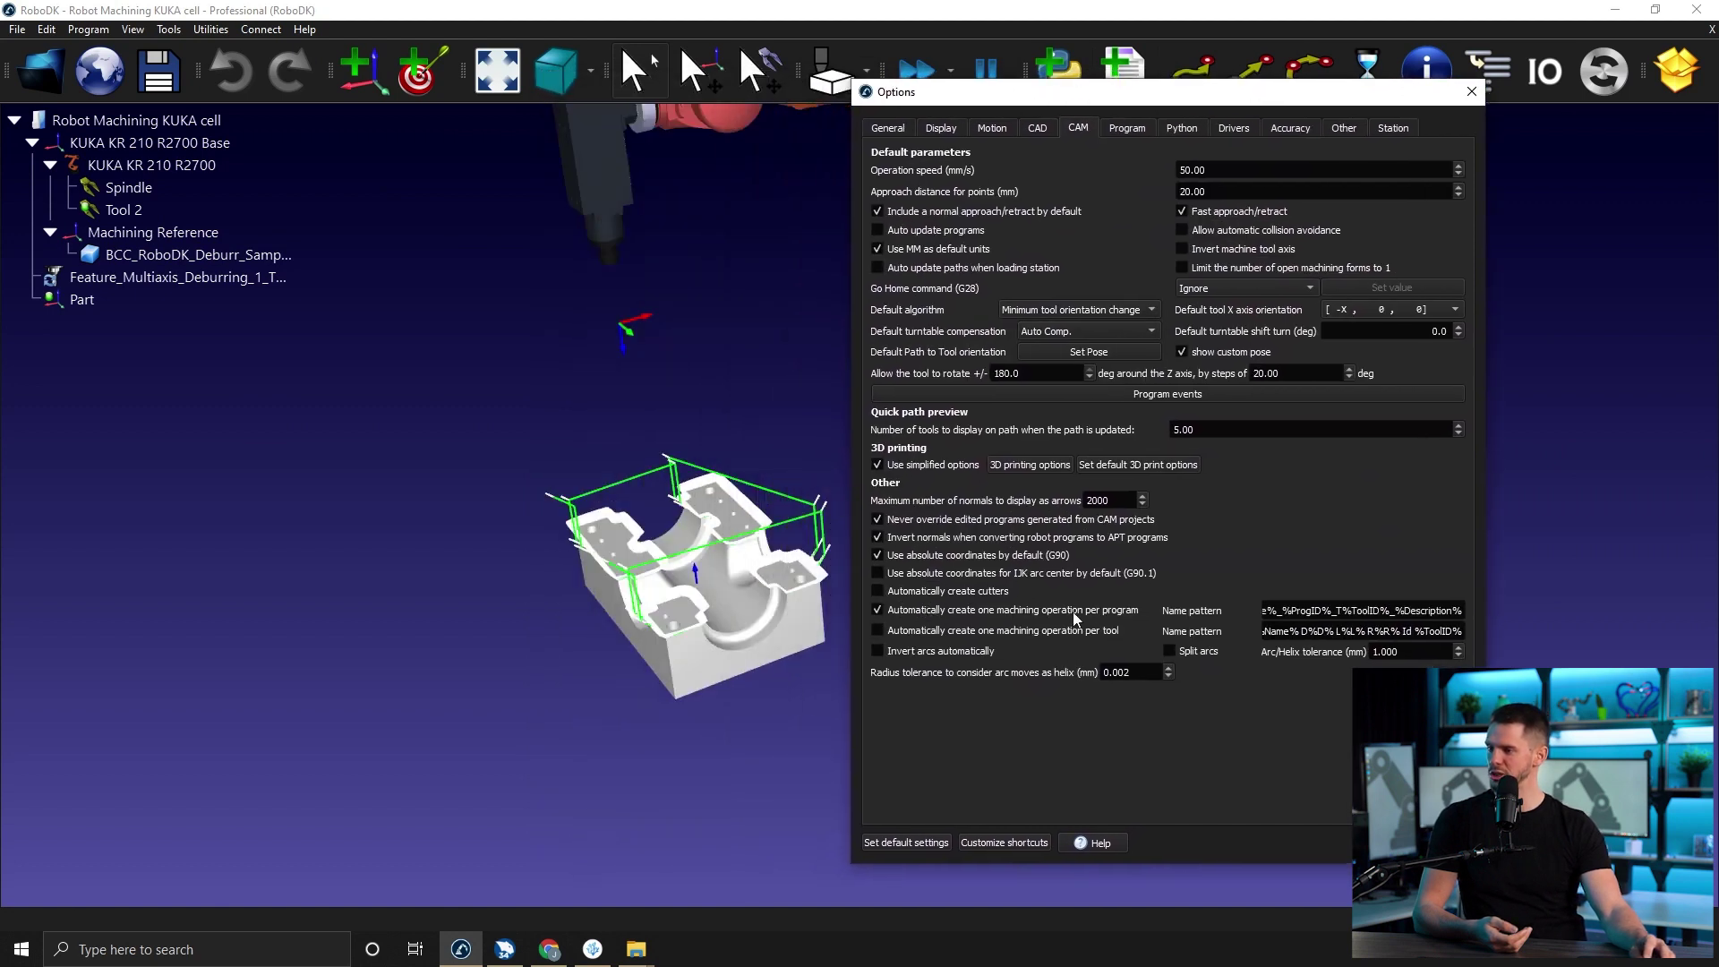
left_click(920, 634)
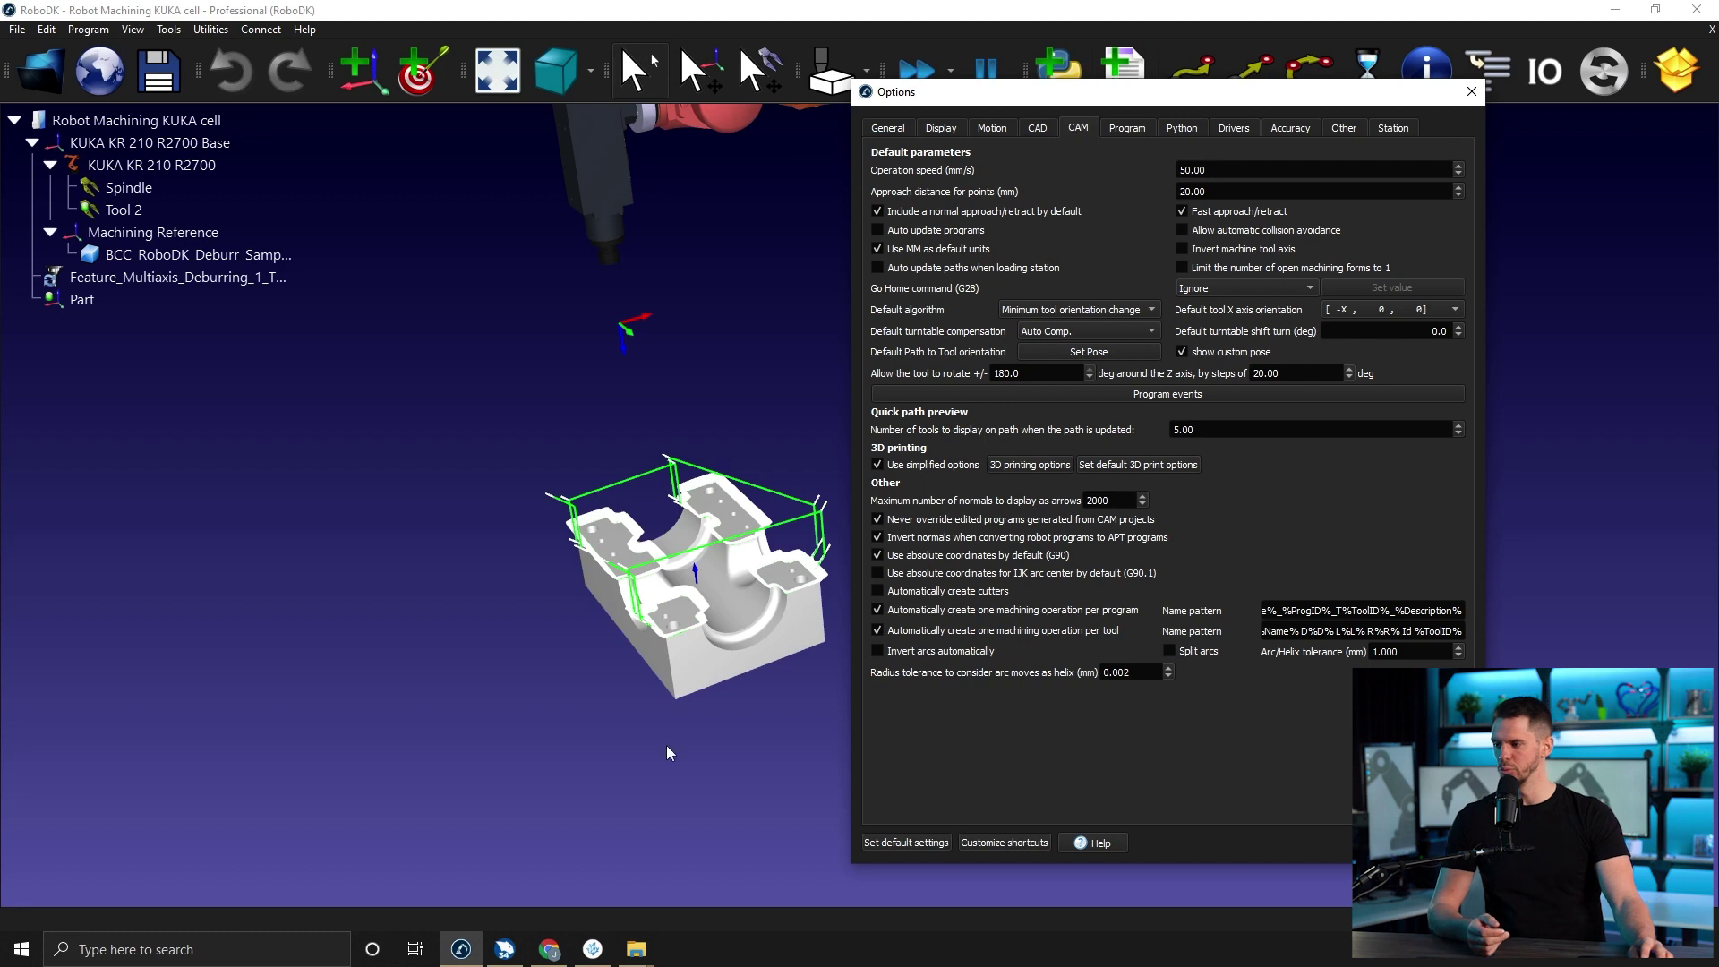
left_click(504, 949)
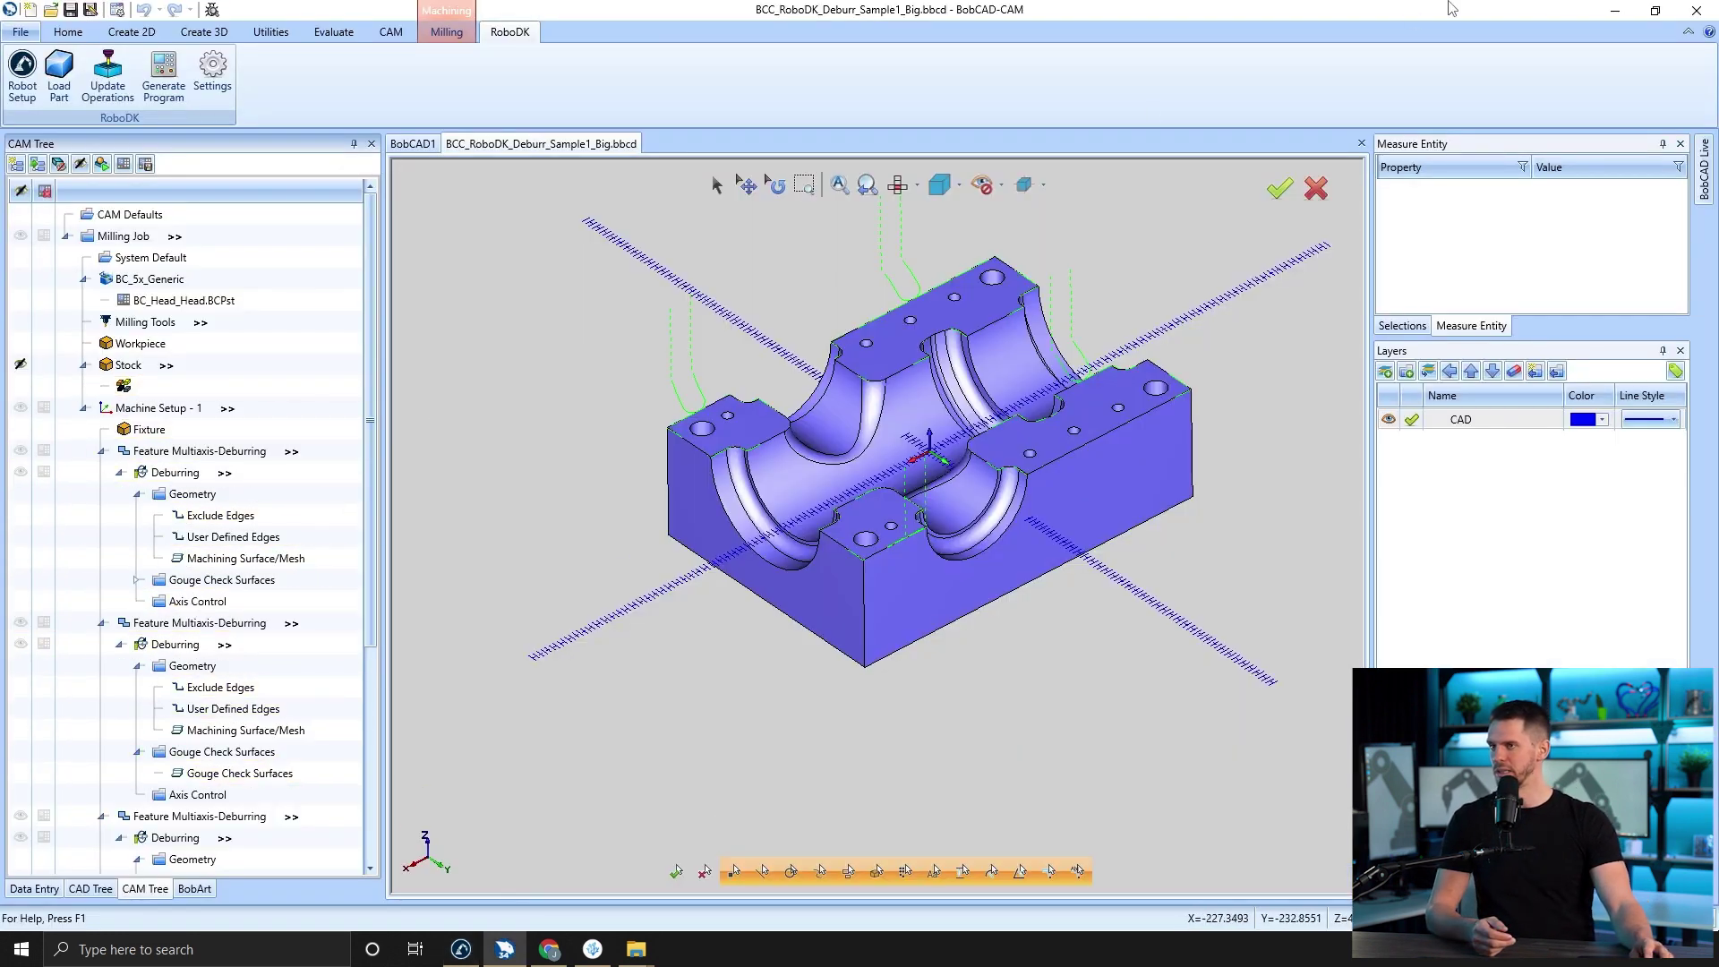
- Minimize BobCAD-CAM so RoboDK's Options window on the CAM page is in front
left_click(1615, 10)
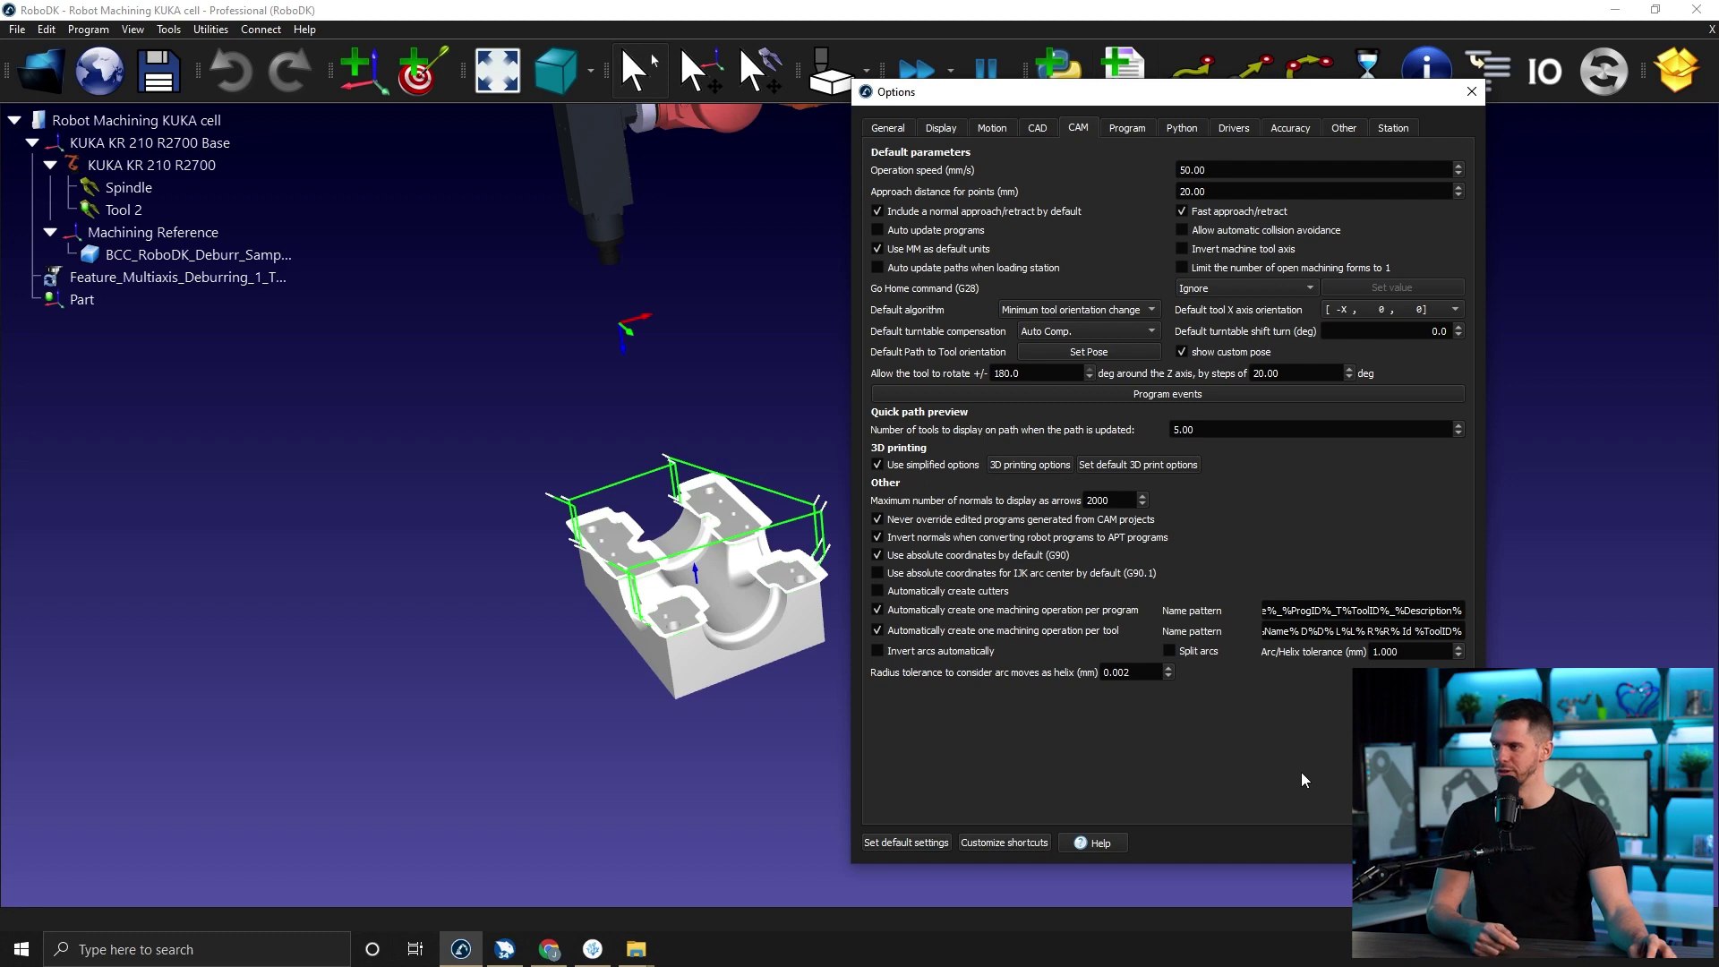
- Close the CAM options and open Program Events for the Feature_Multiaxis_Deburring_1_T1 project
key("Escape")
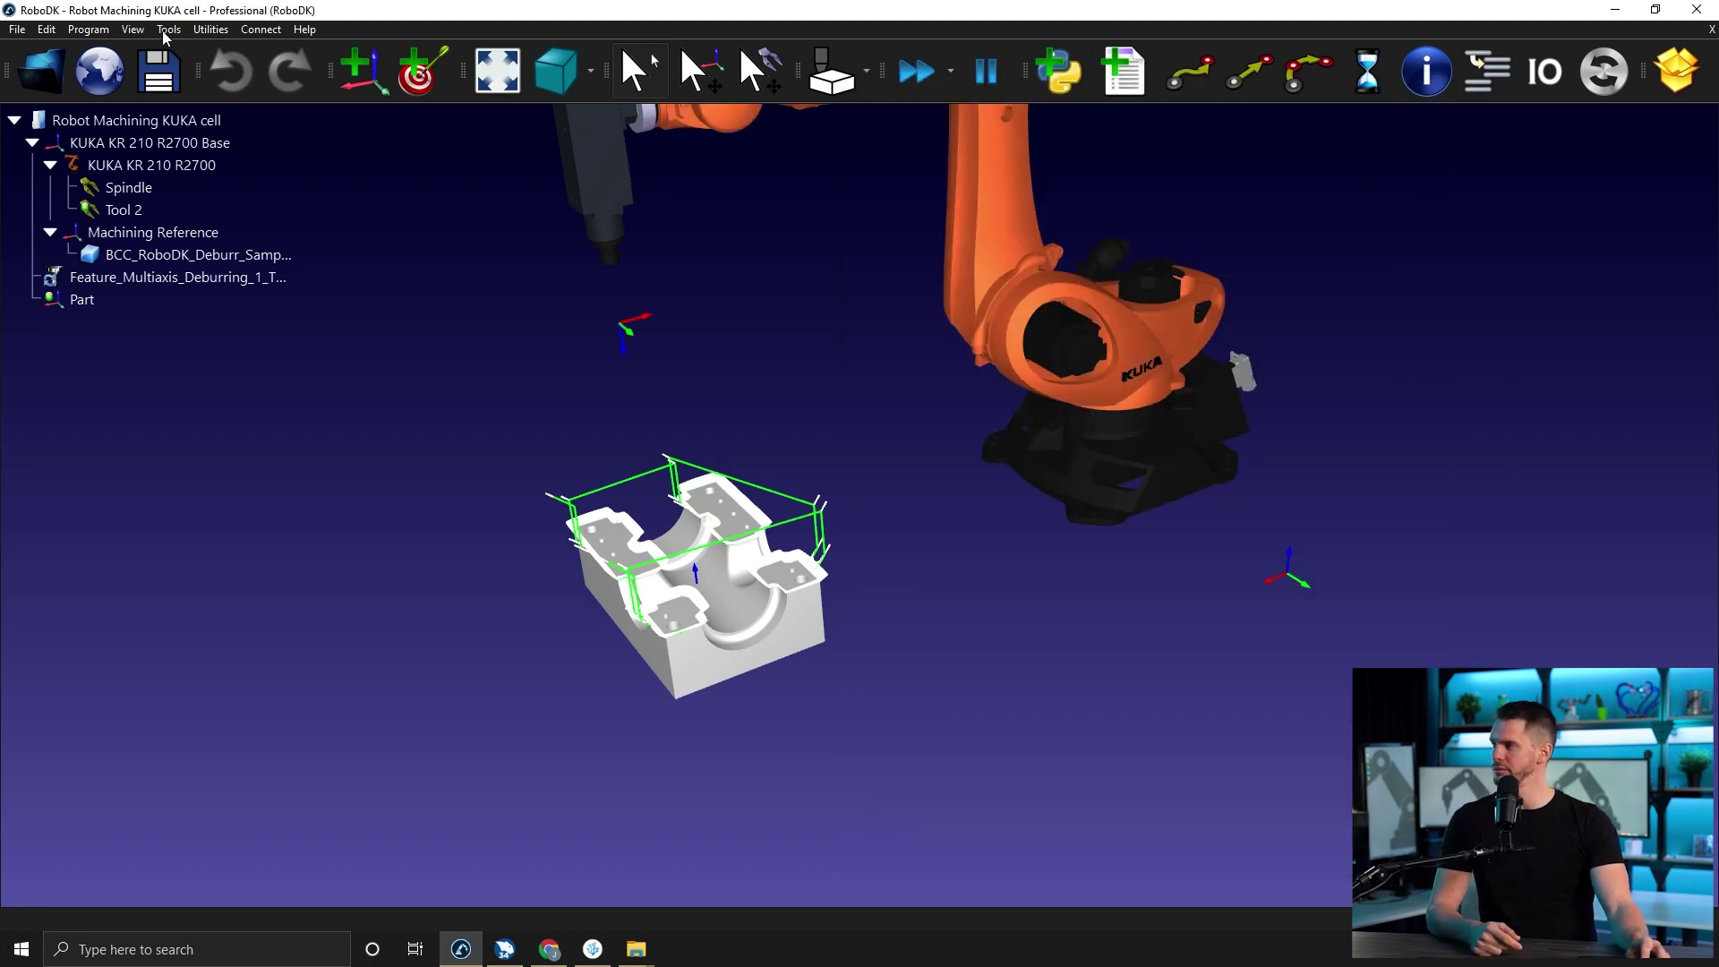
double_click(152, 279)
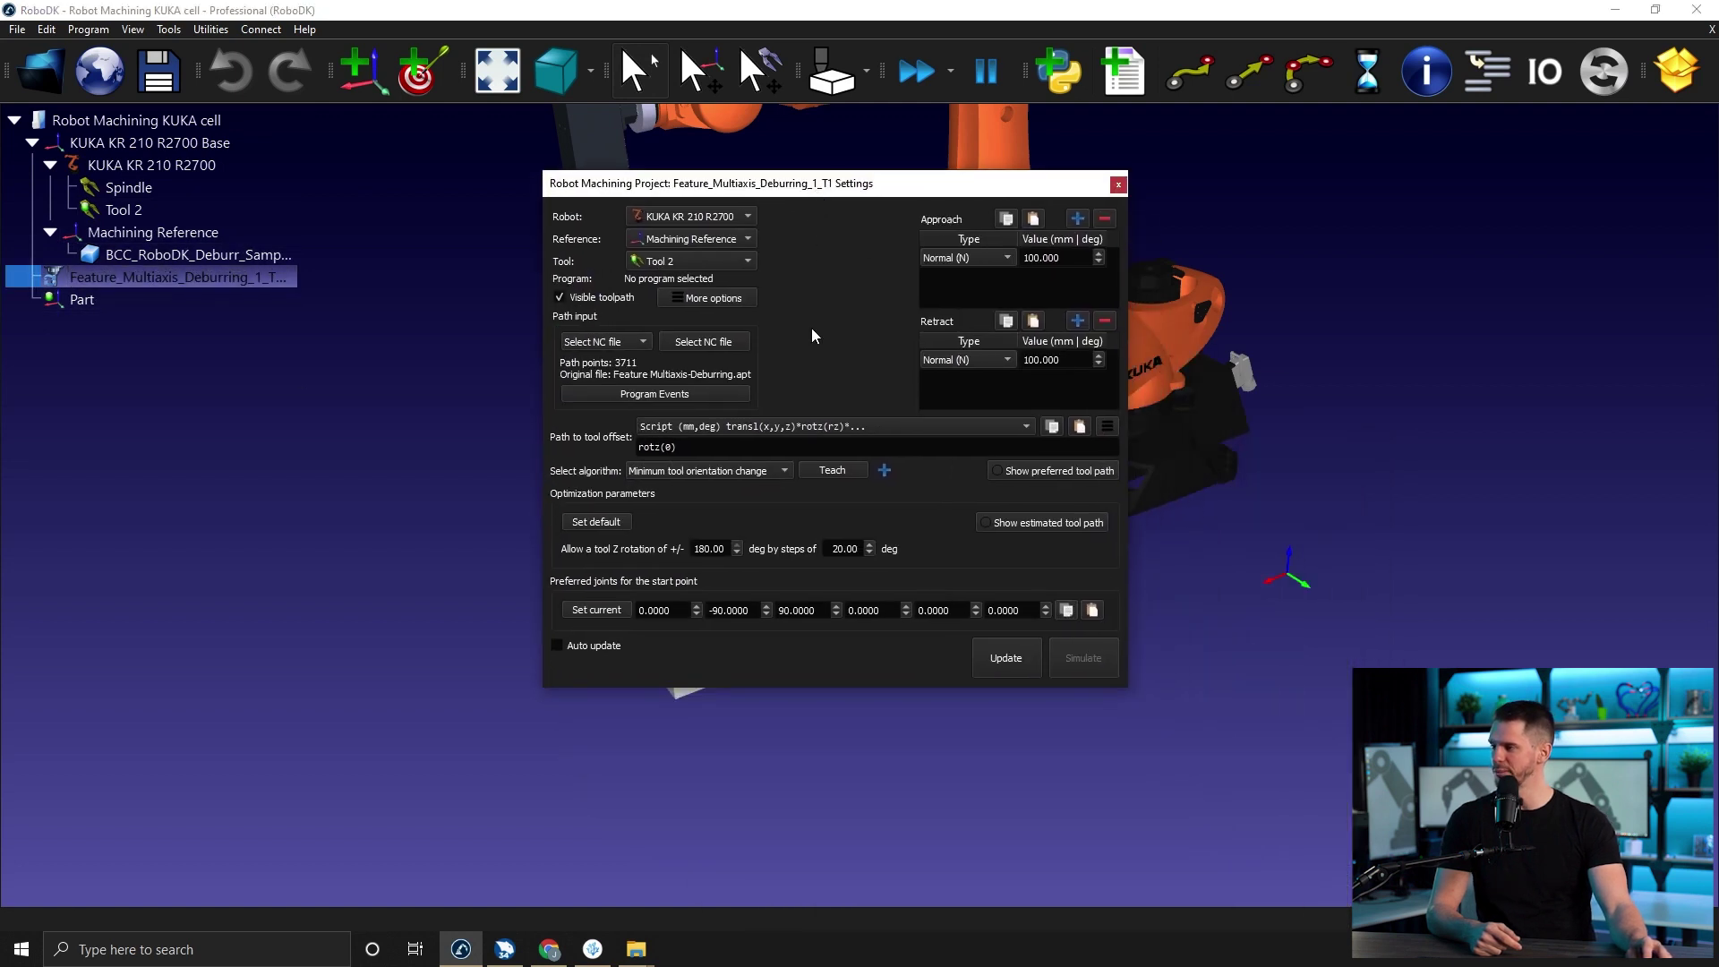
left_click(734, 394)
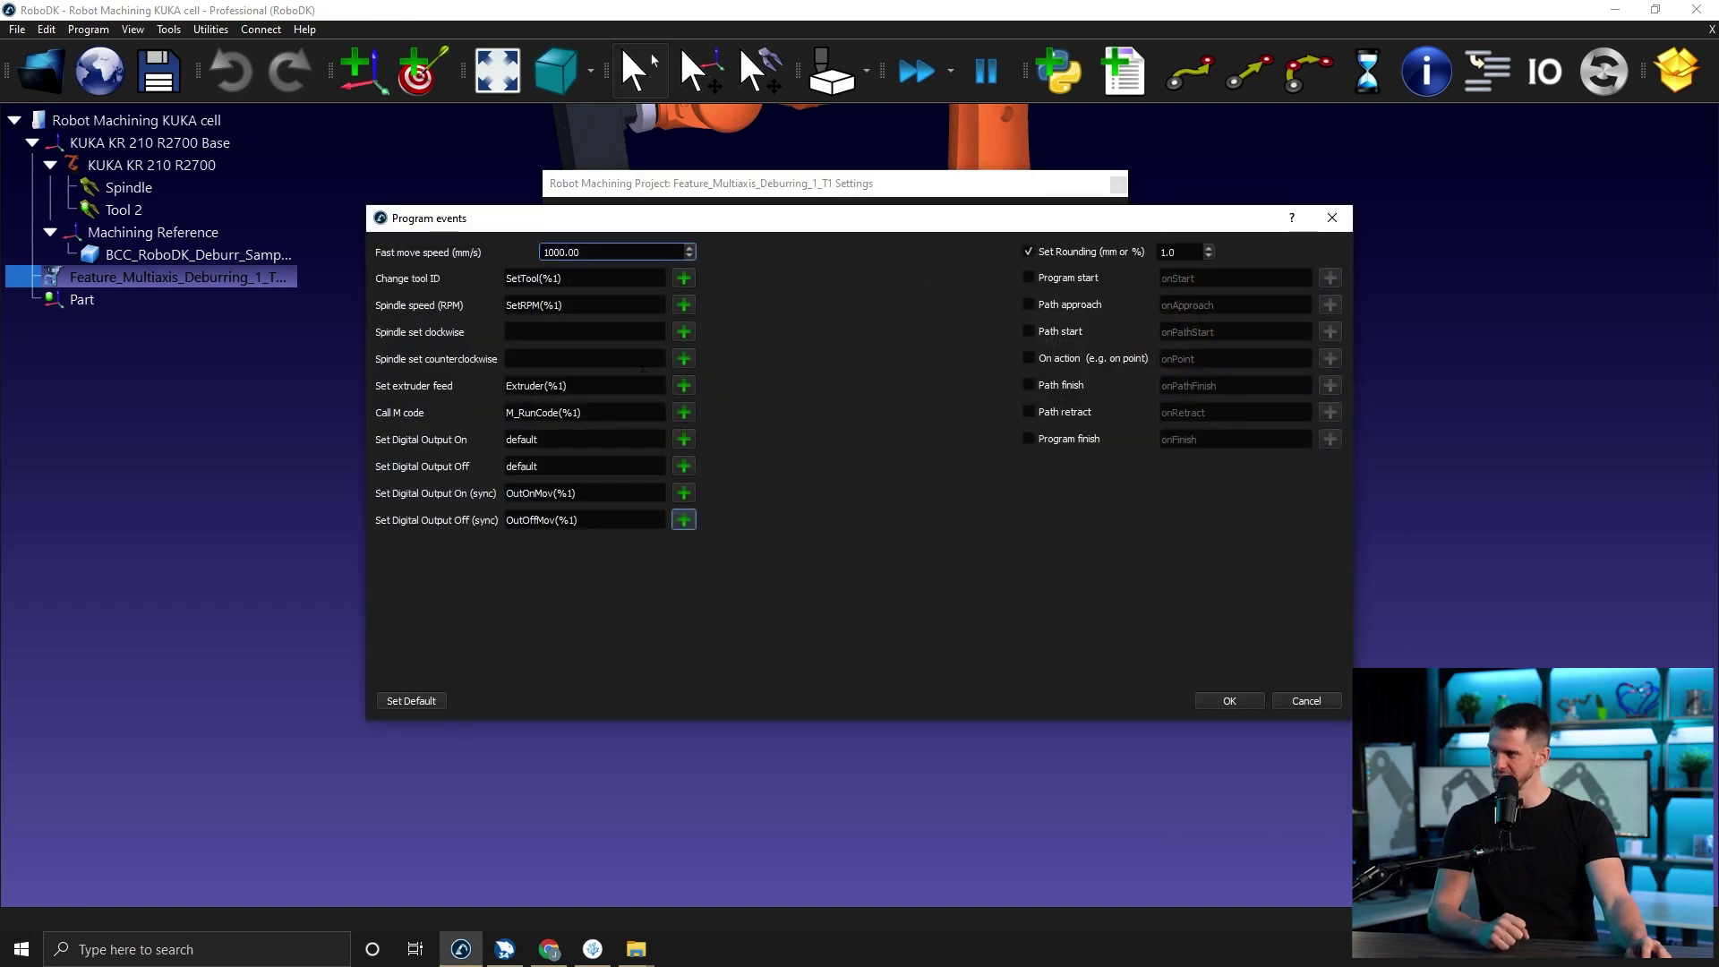
- Step through the program event fields to the change tool ID command, SetTool(%1)
key("ctrl+a")
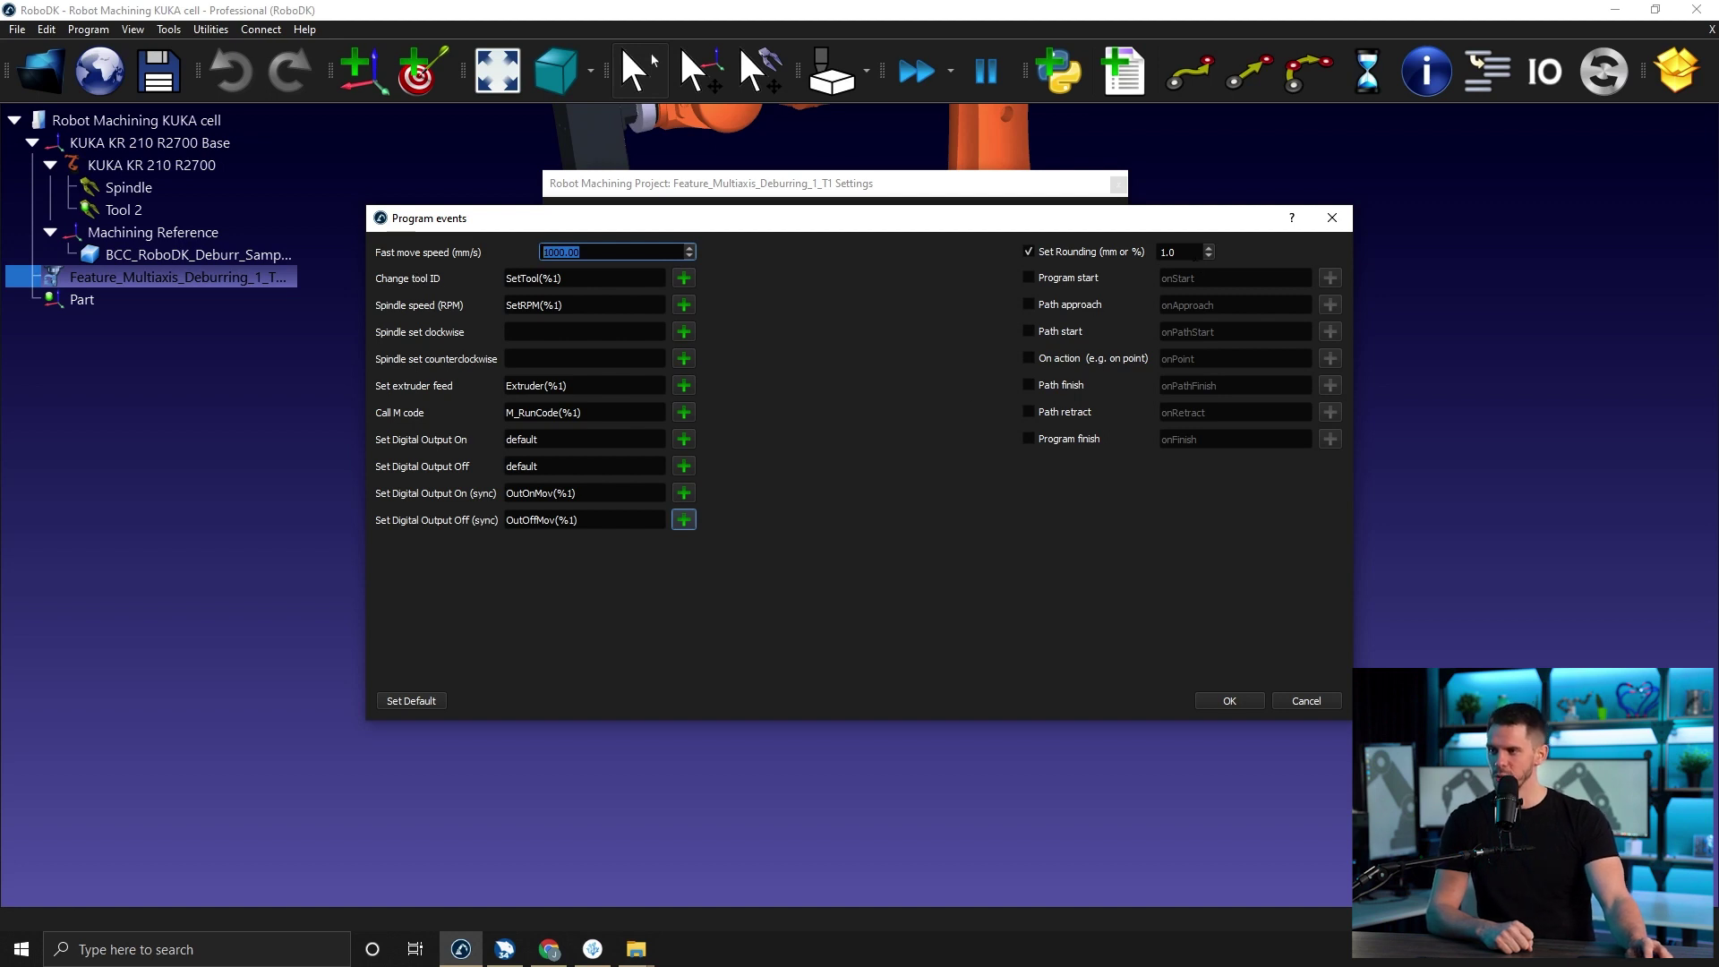
key("Tab")
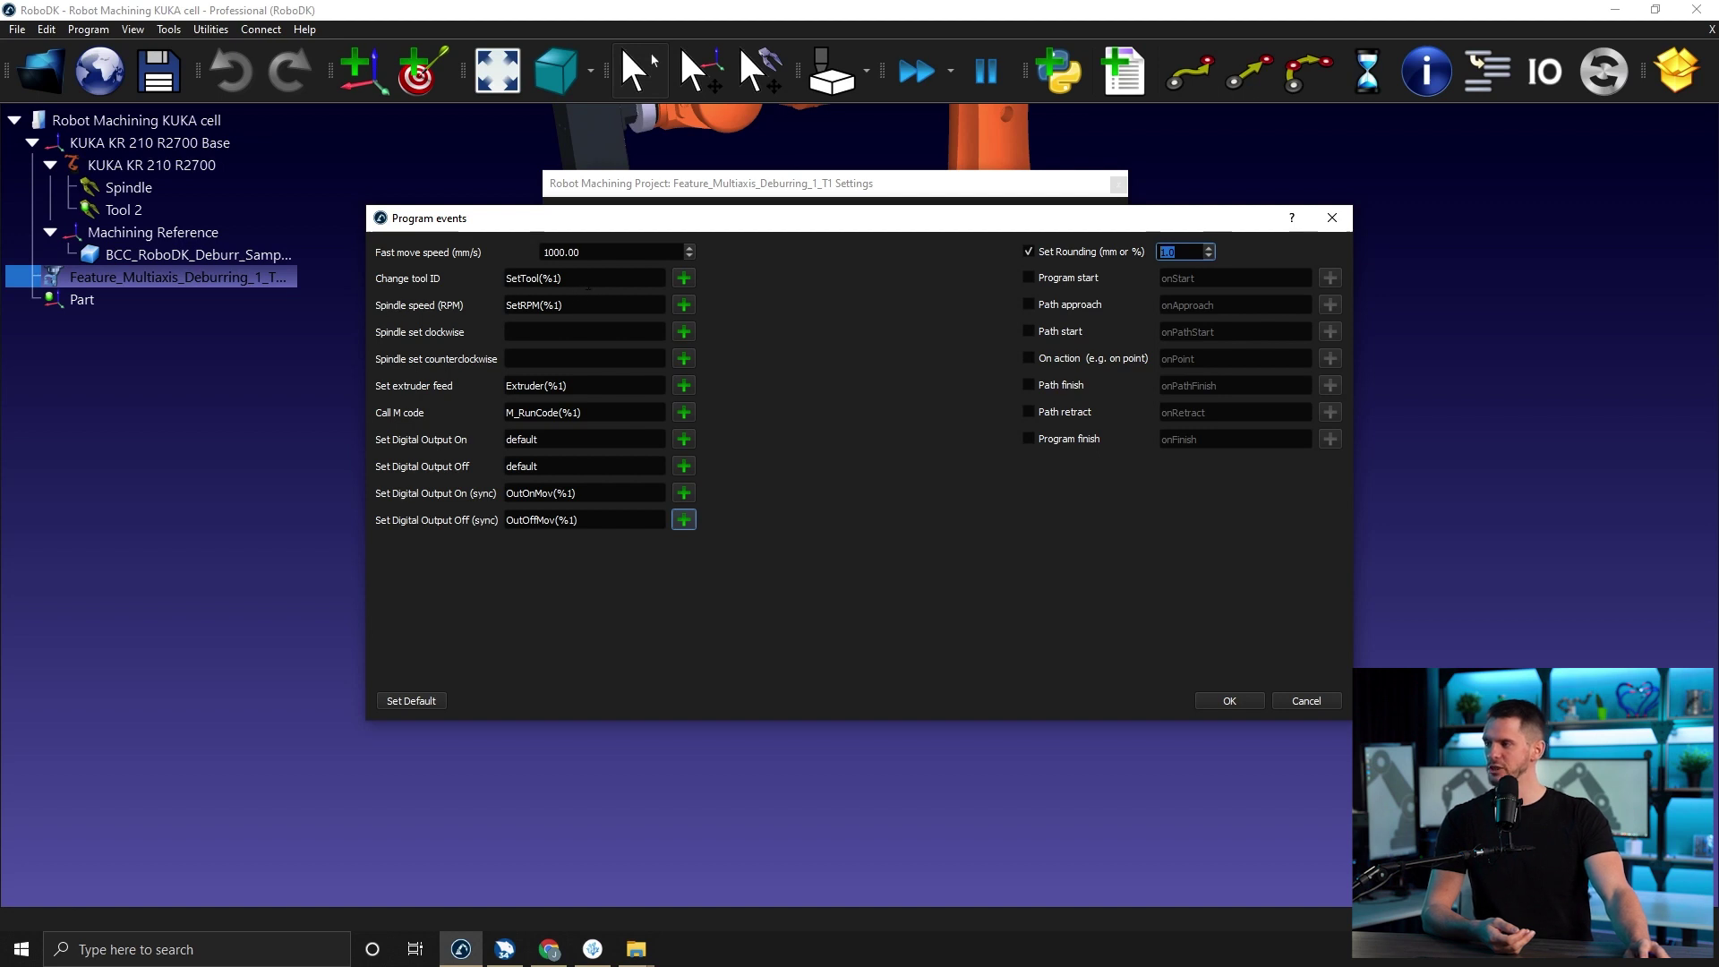
left_click(587, 287)
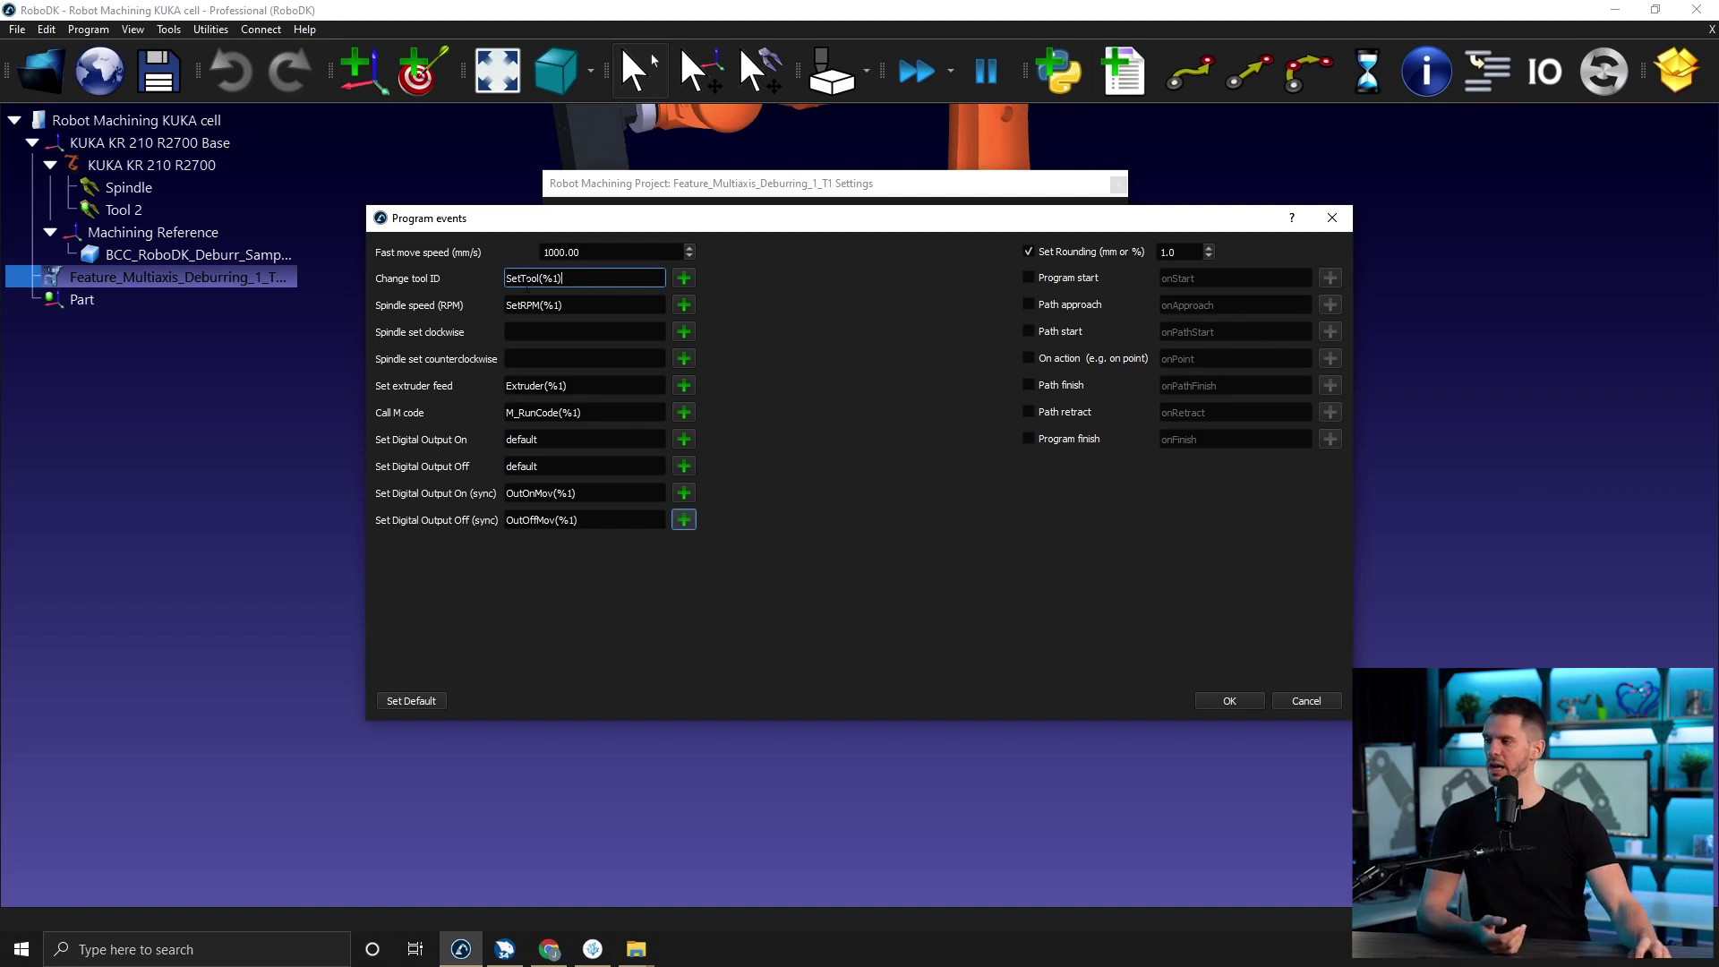
left_click_drag(537, 278, 491, 285)
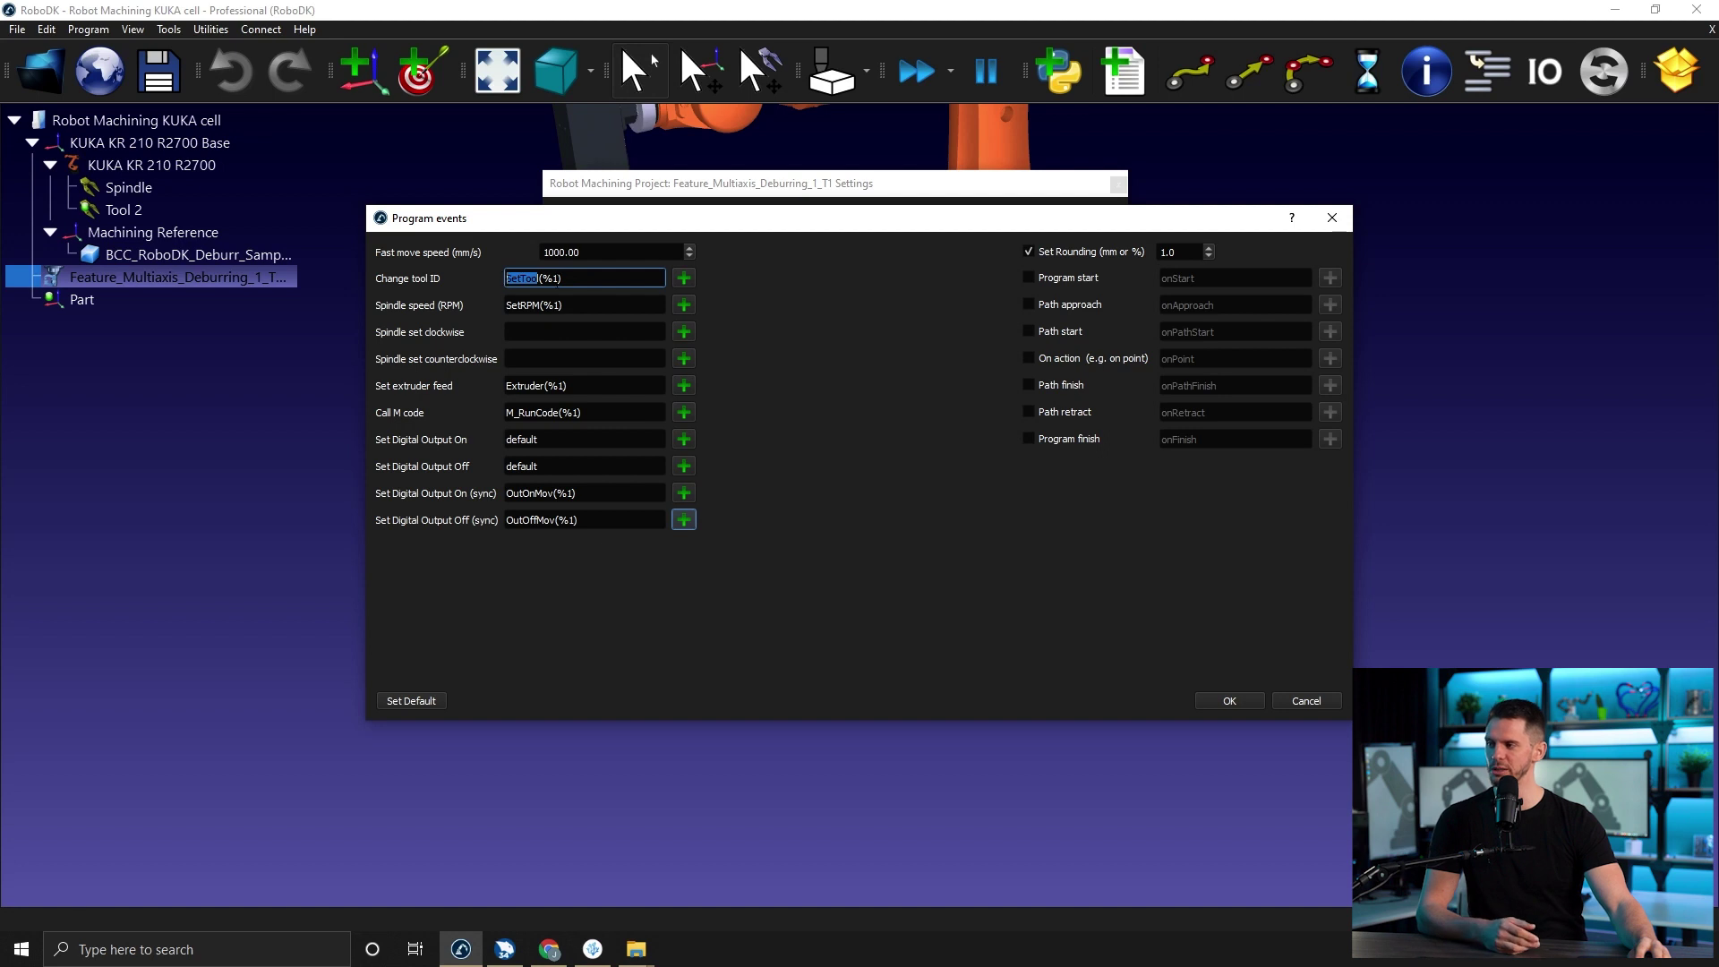
double_click(549, 279)
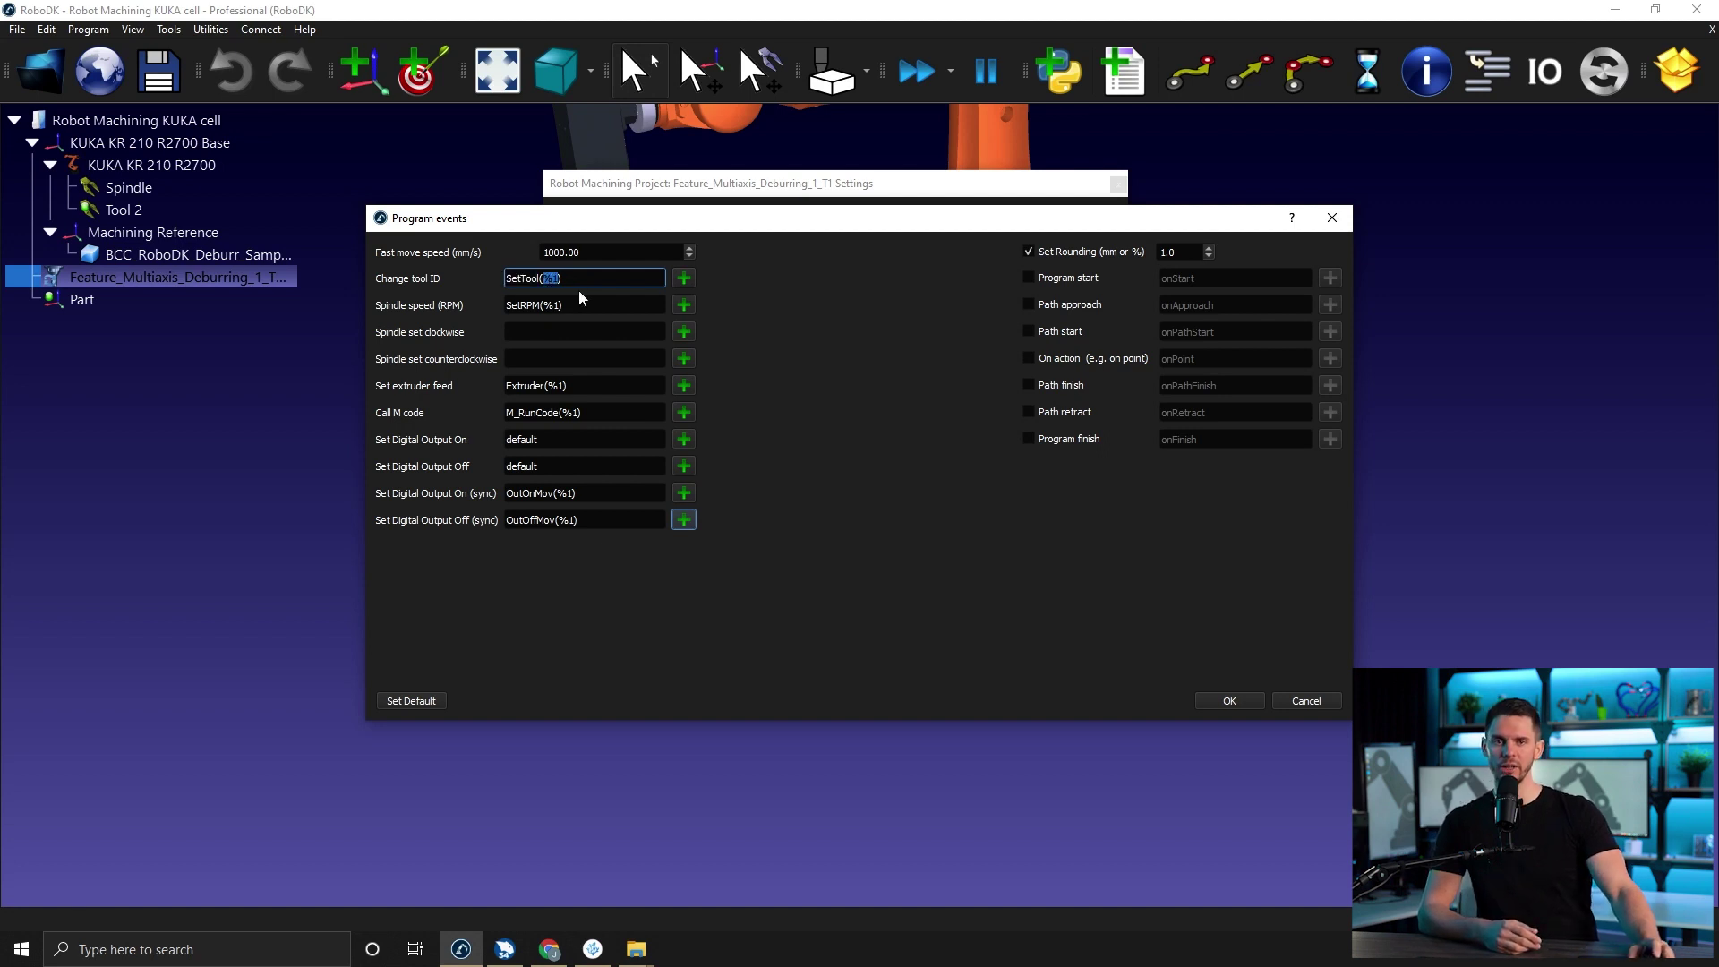
left_click(576, 281)
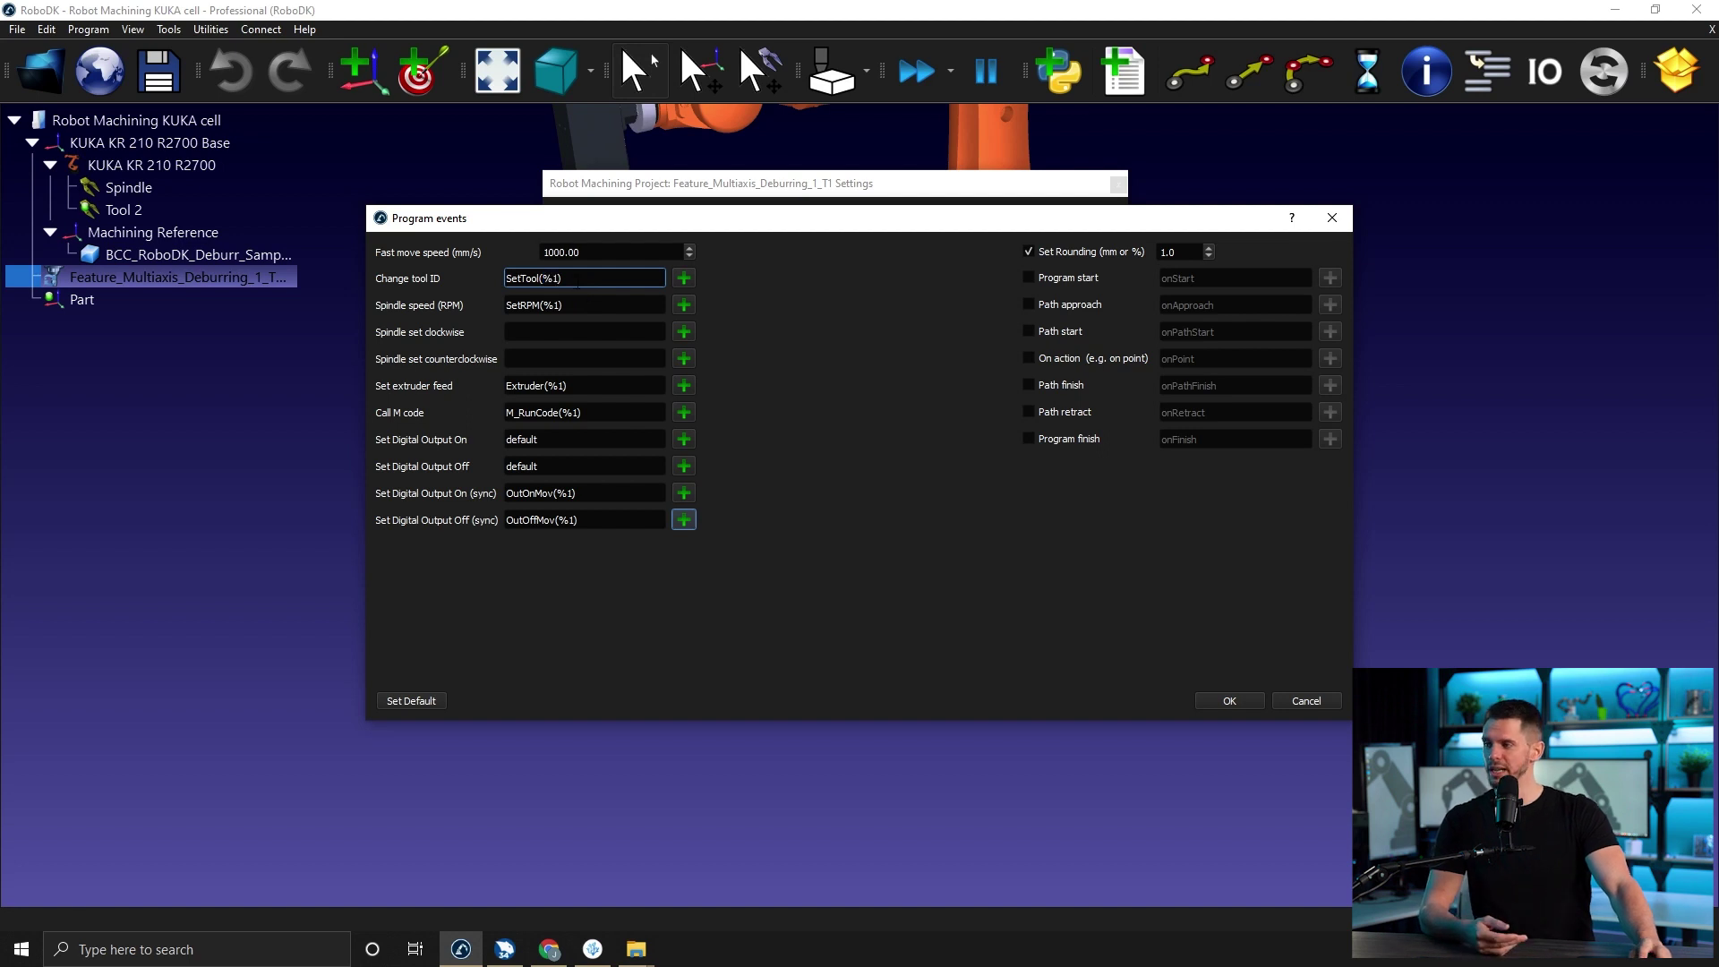
mouse_move(543, 285)
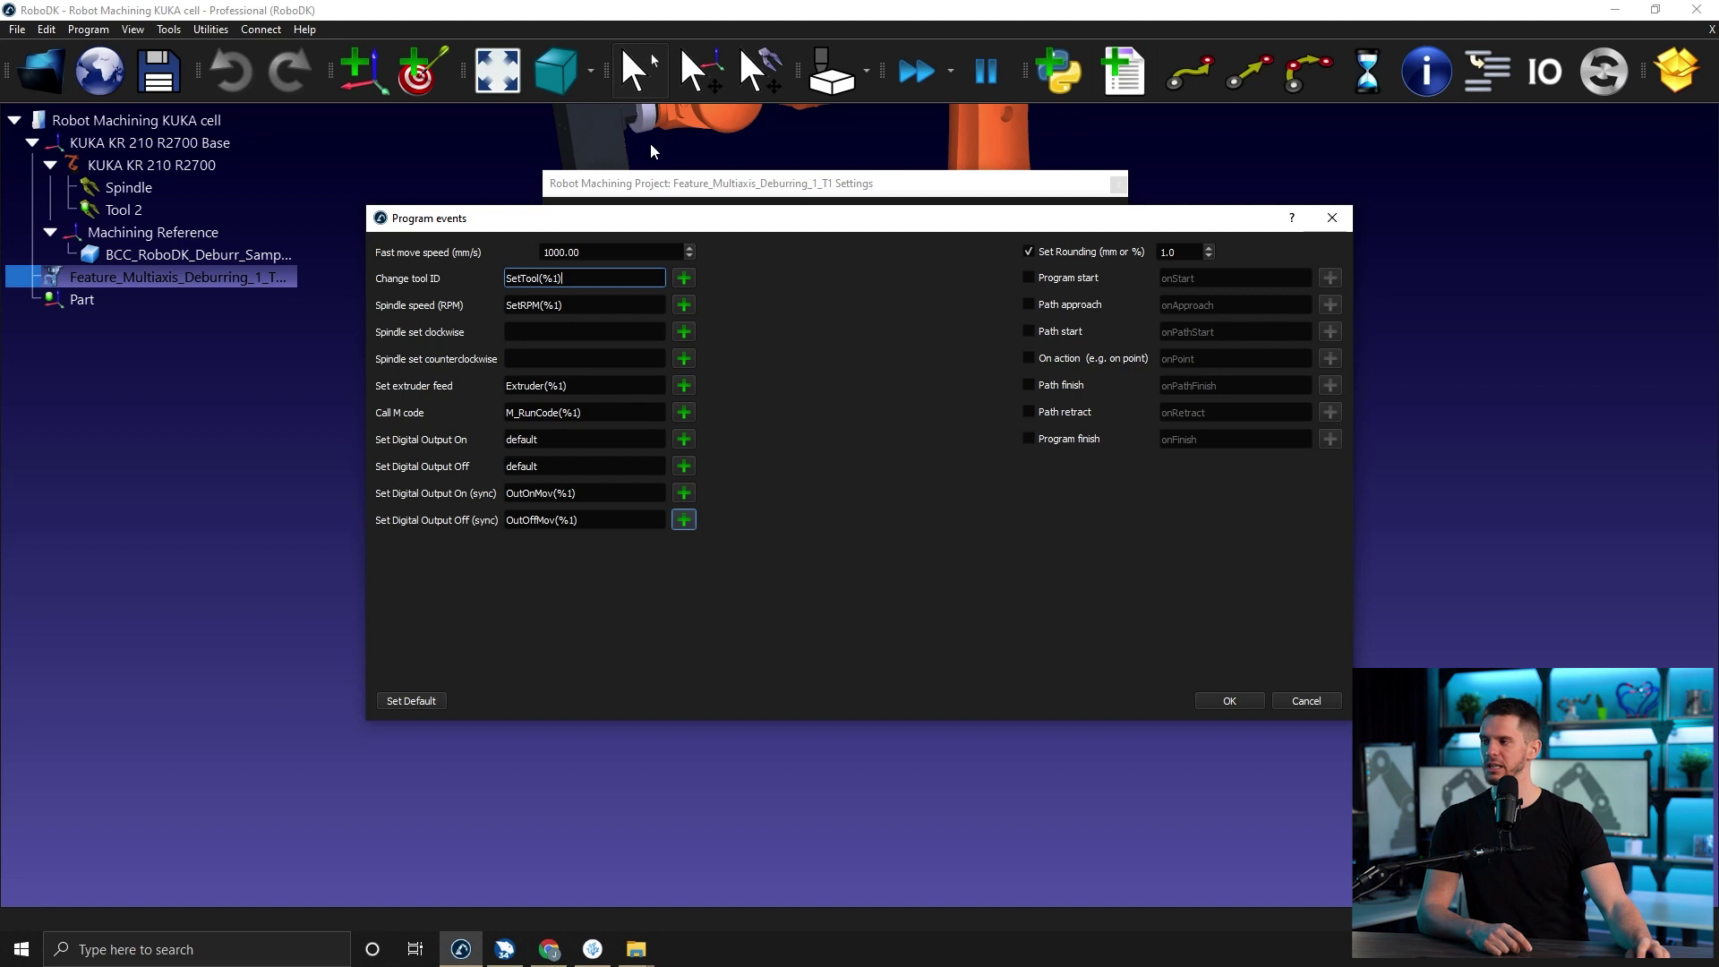
left_click(585, 309)
mouse_move(587, 316)
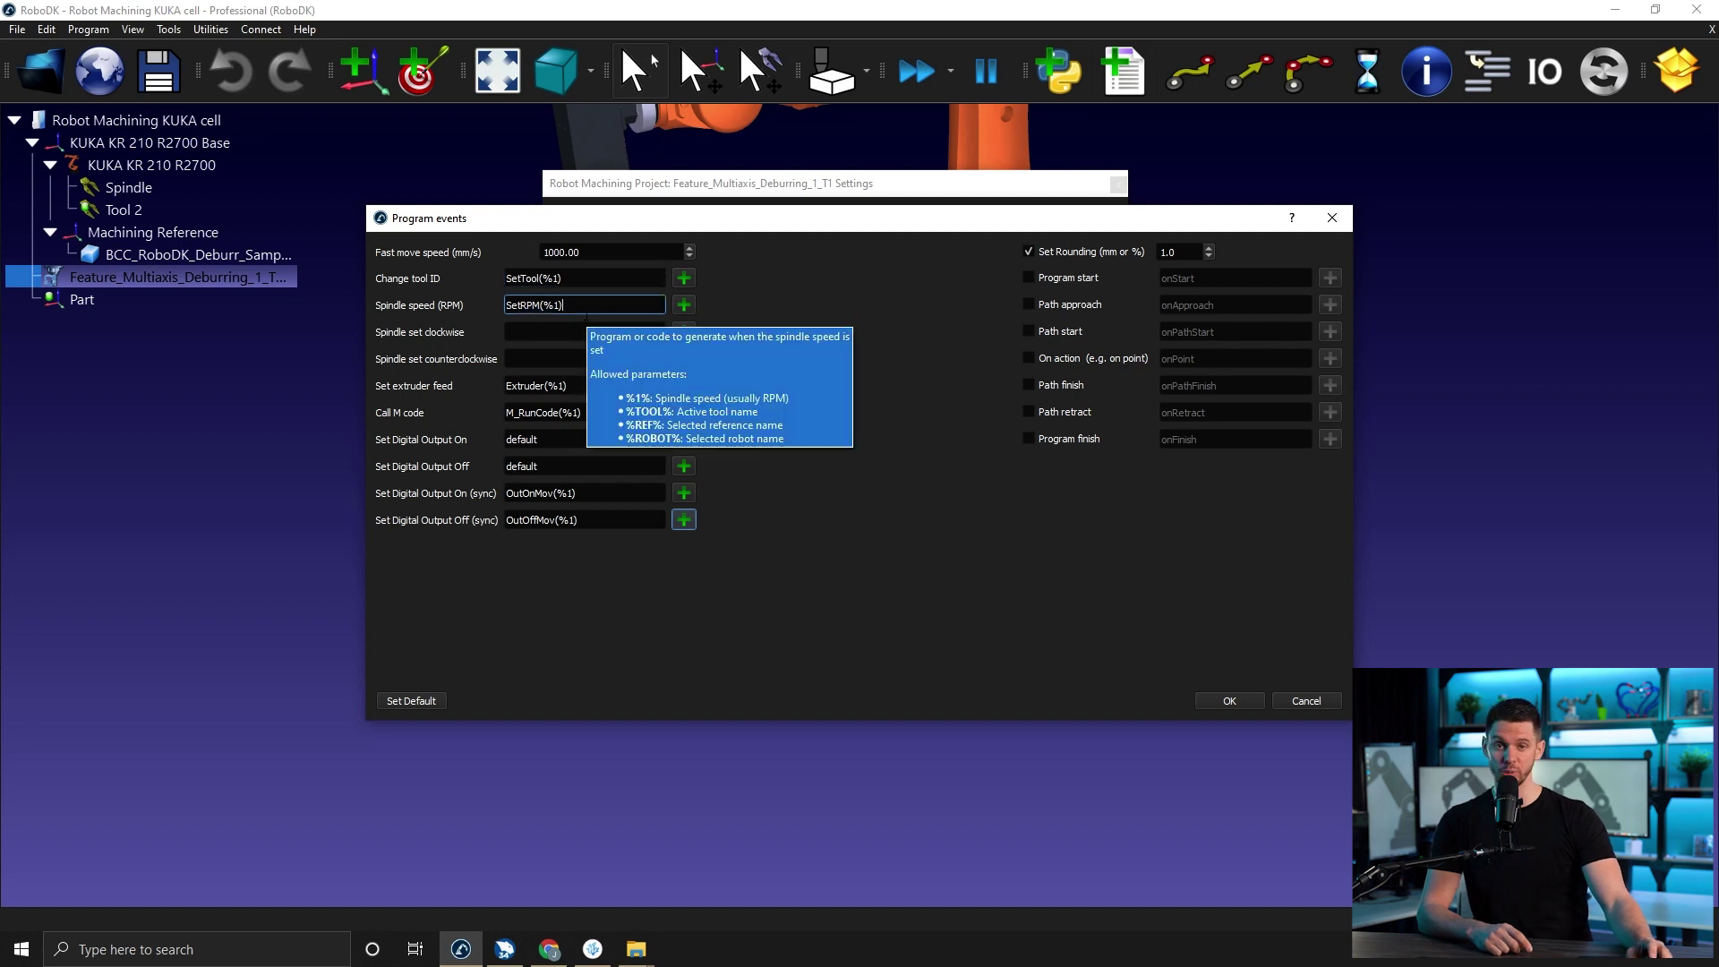
left_click(559, 327)
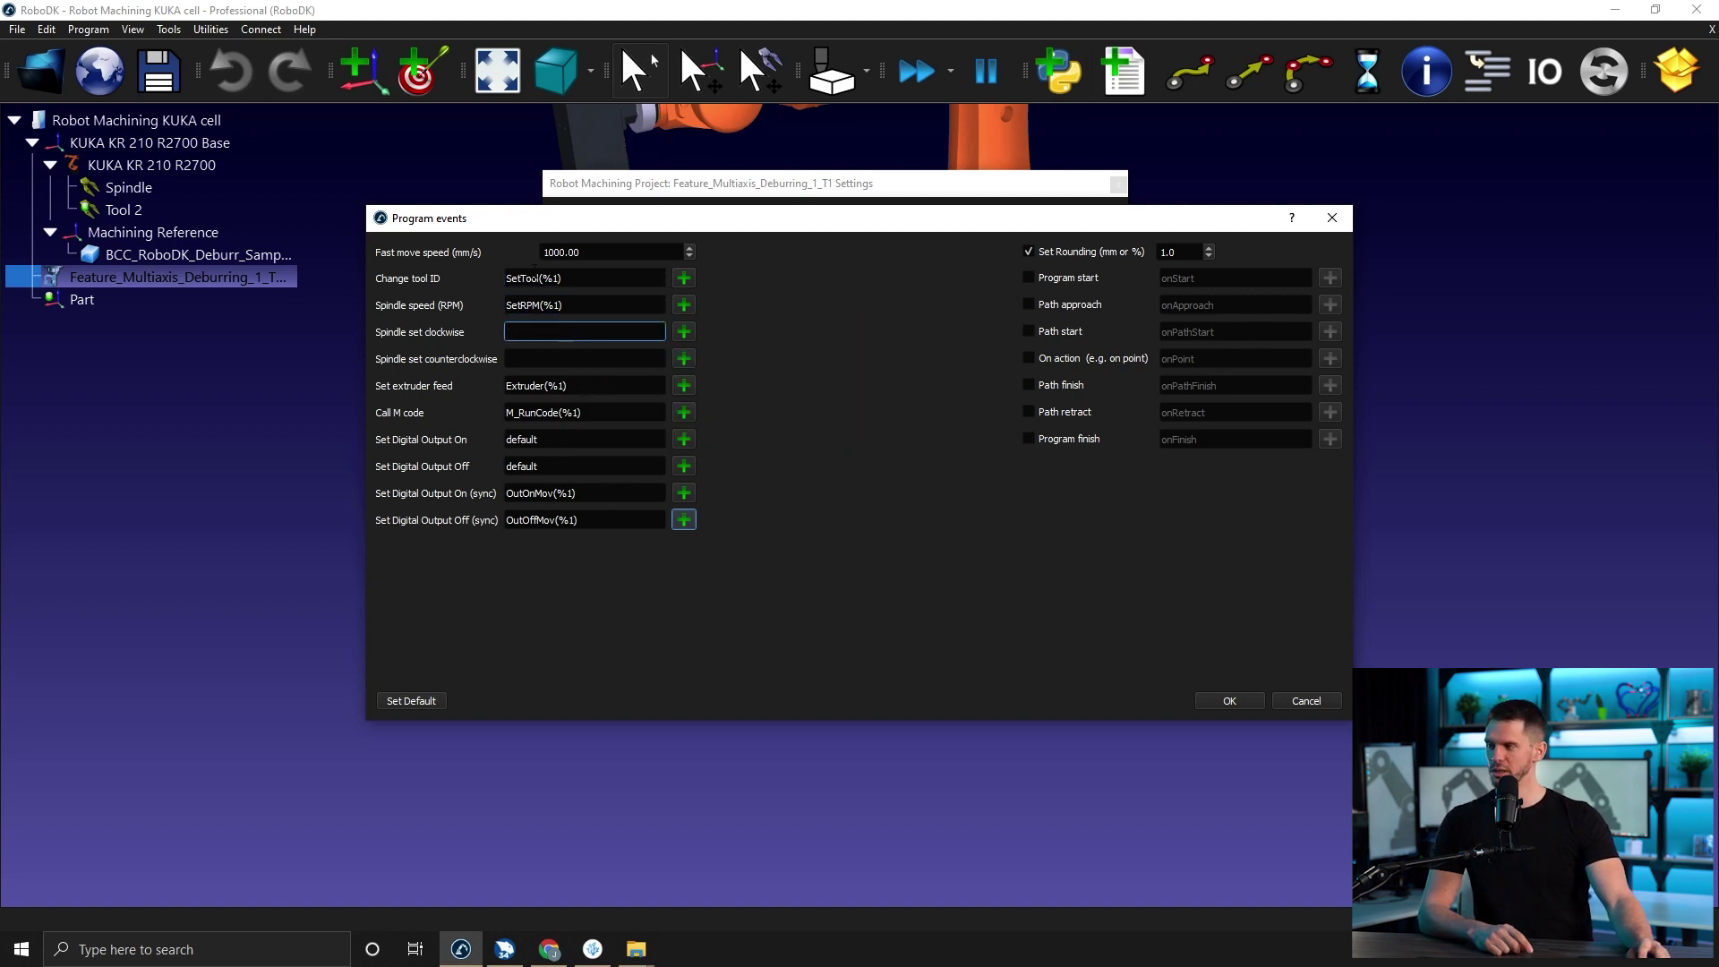
mouse_move(524, 283)
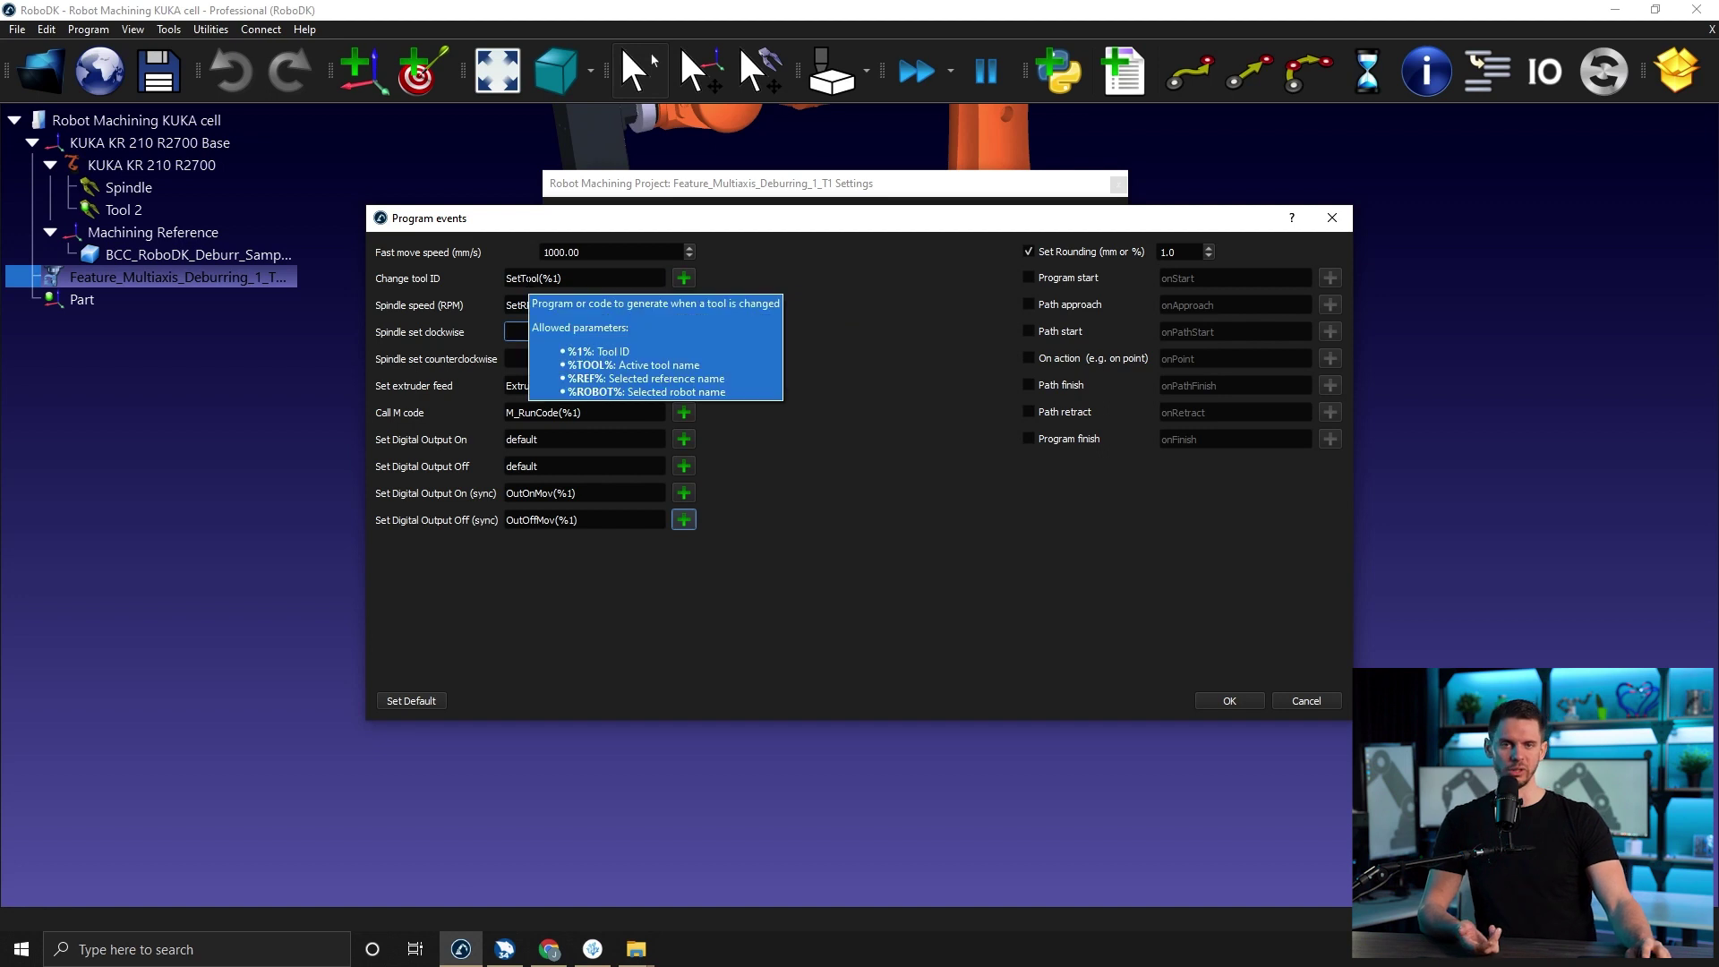
left_click(564, 305)
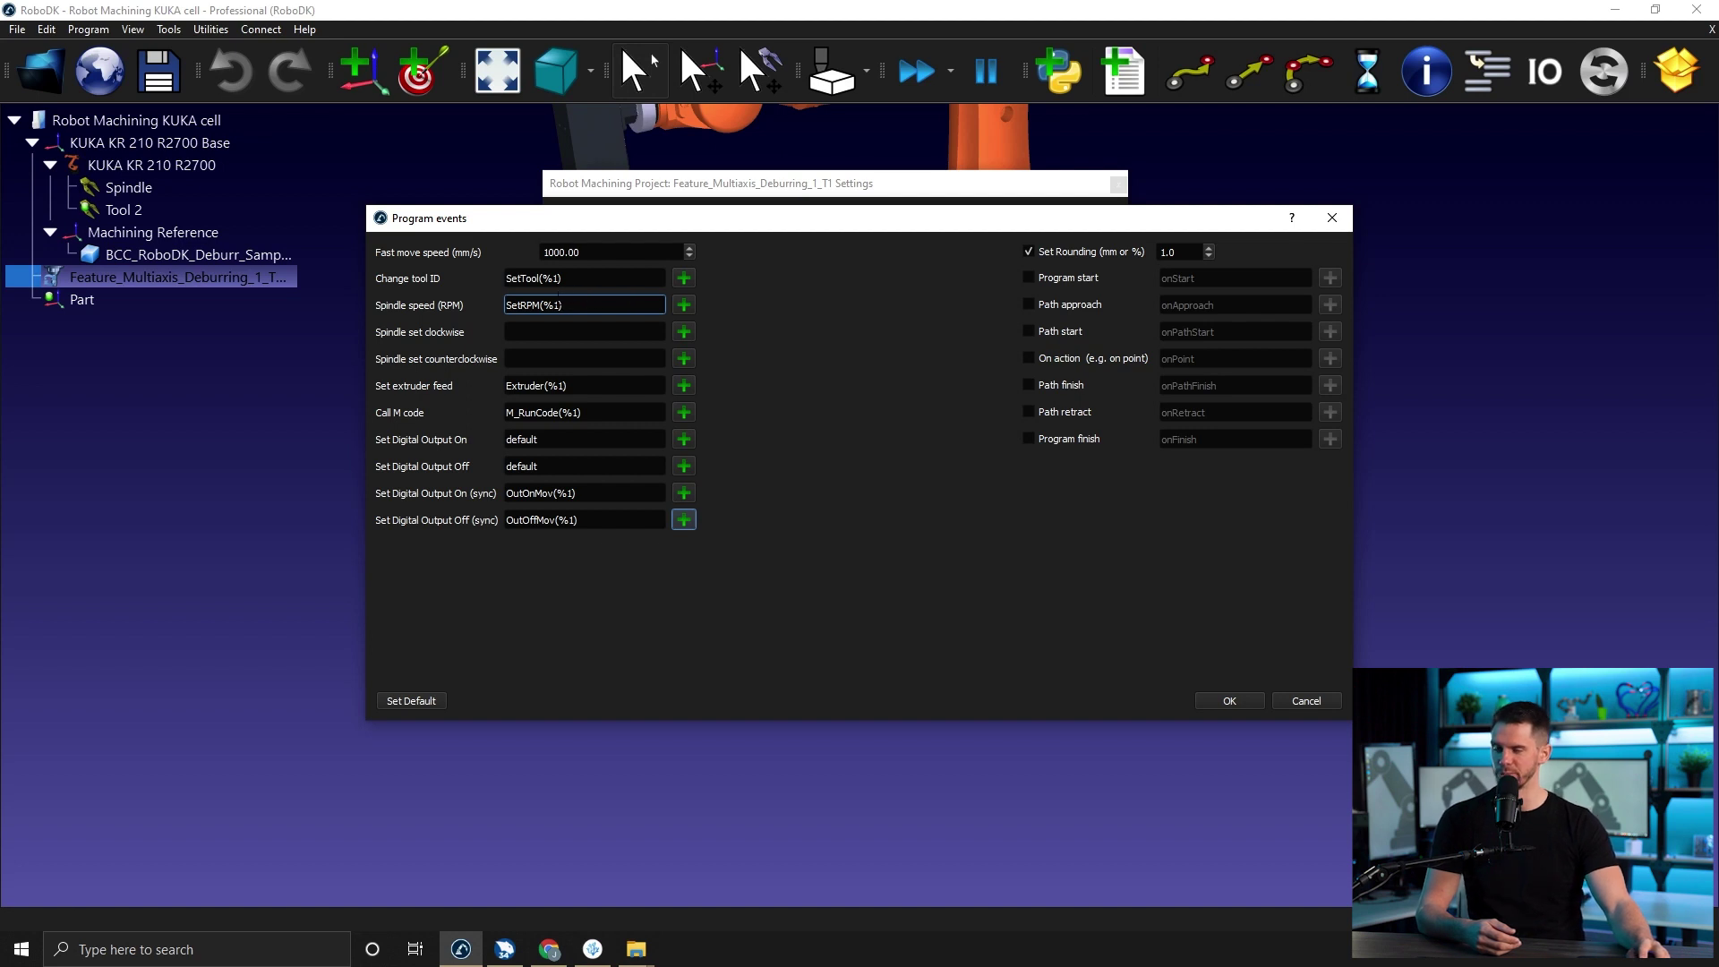
left_click(545, 330)
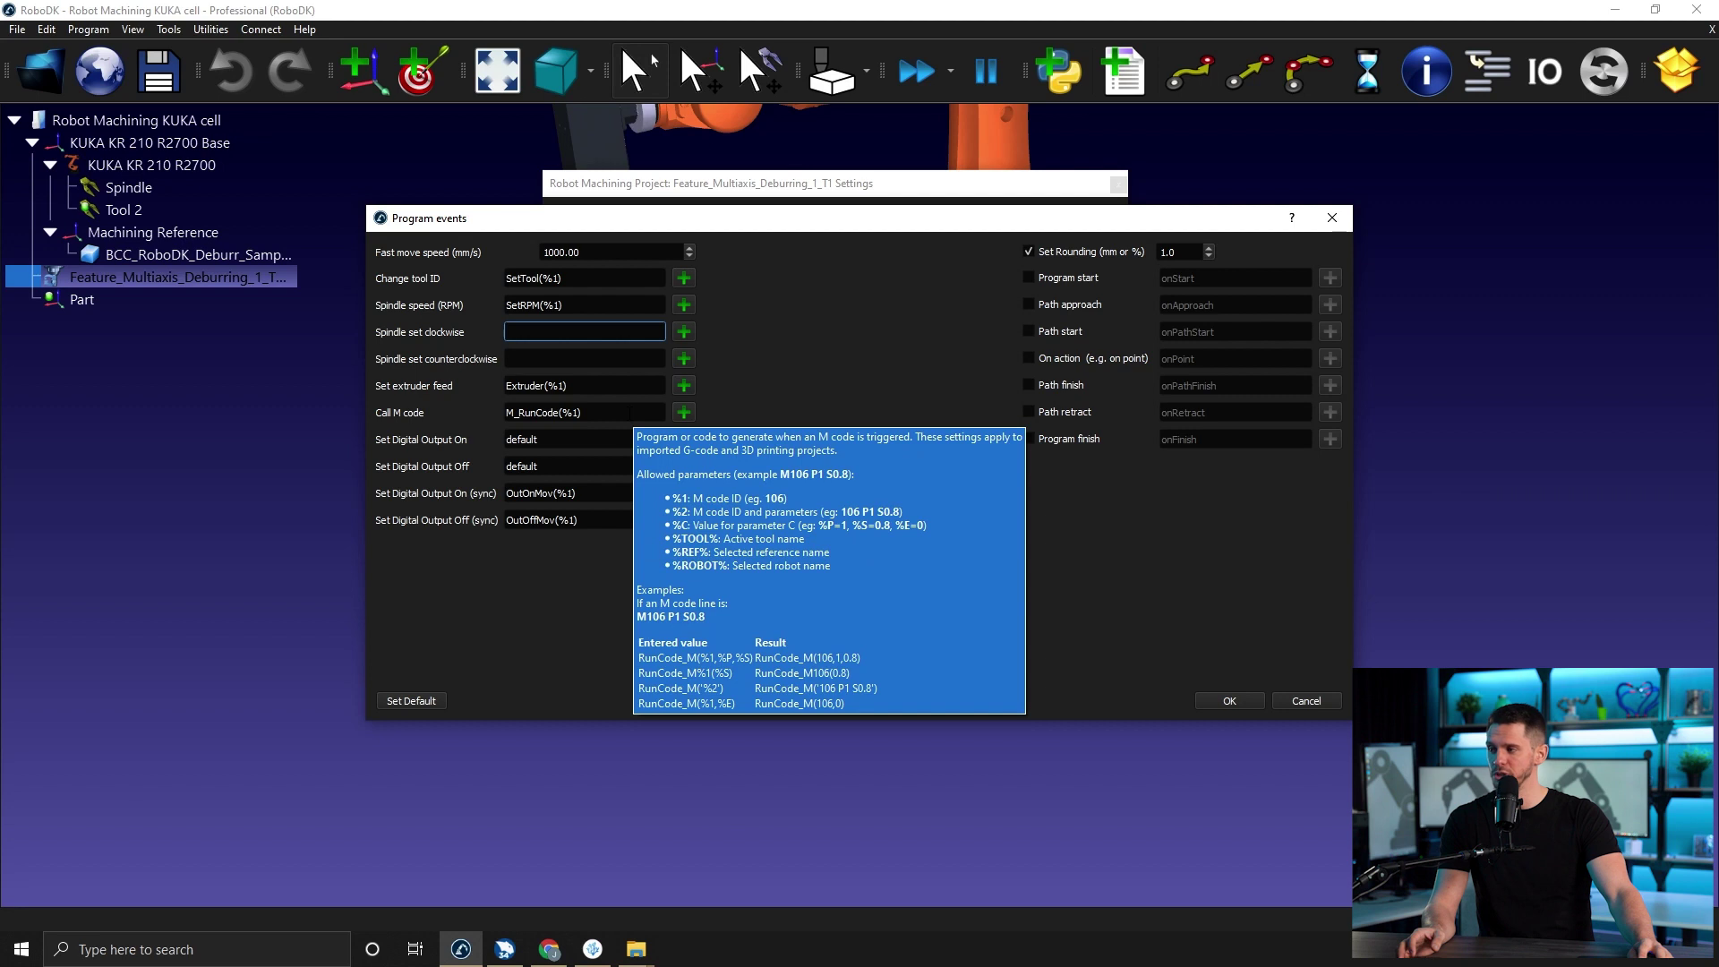
left_click_drag(623, 412, 465, 410)
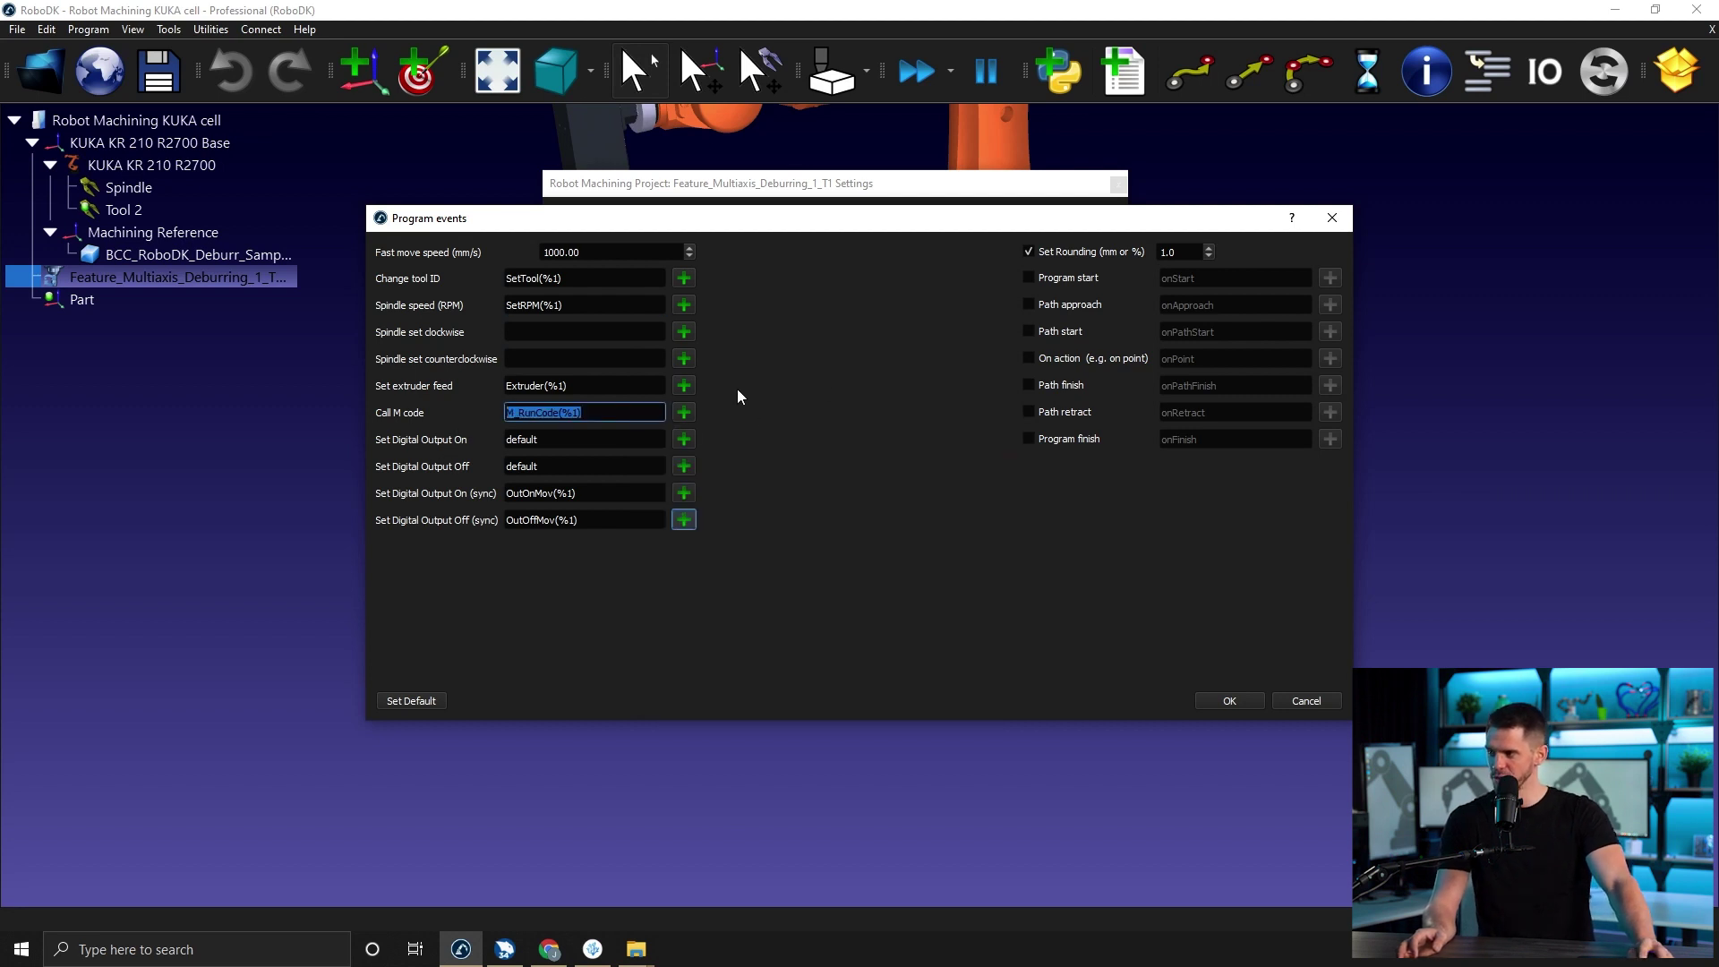
left_click(639, 435)
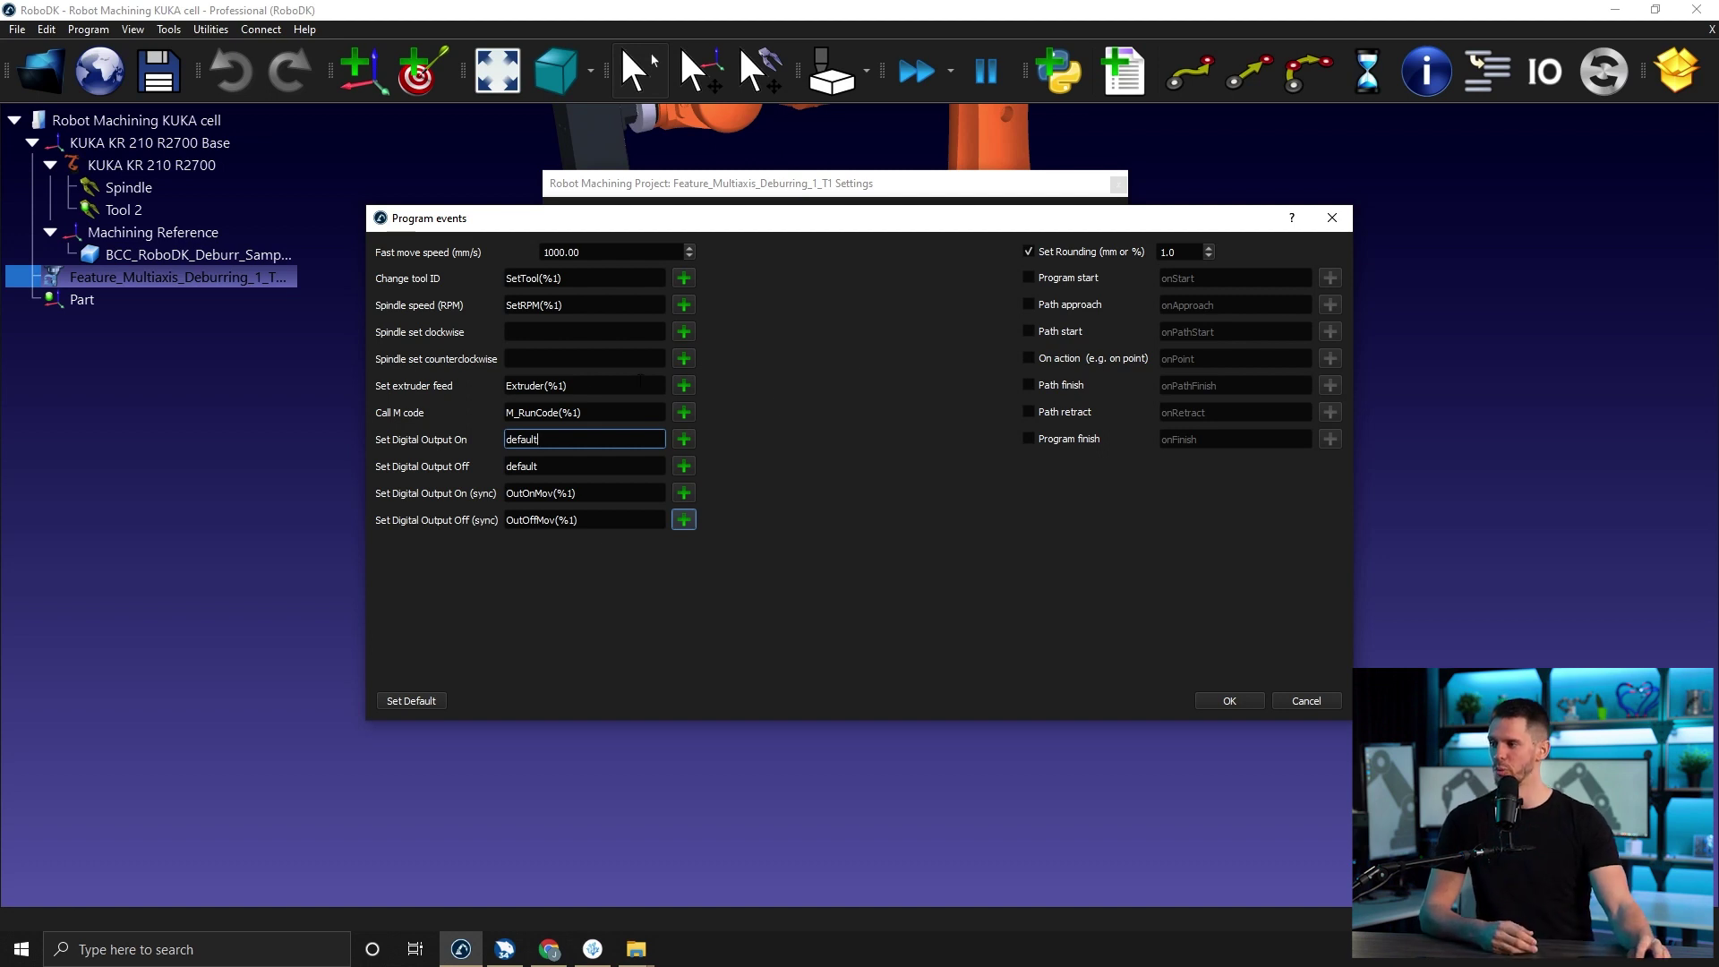
left_click(563, 415)
left_click_drag(559, 415, 484, 417)
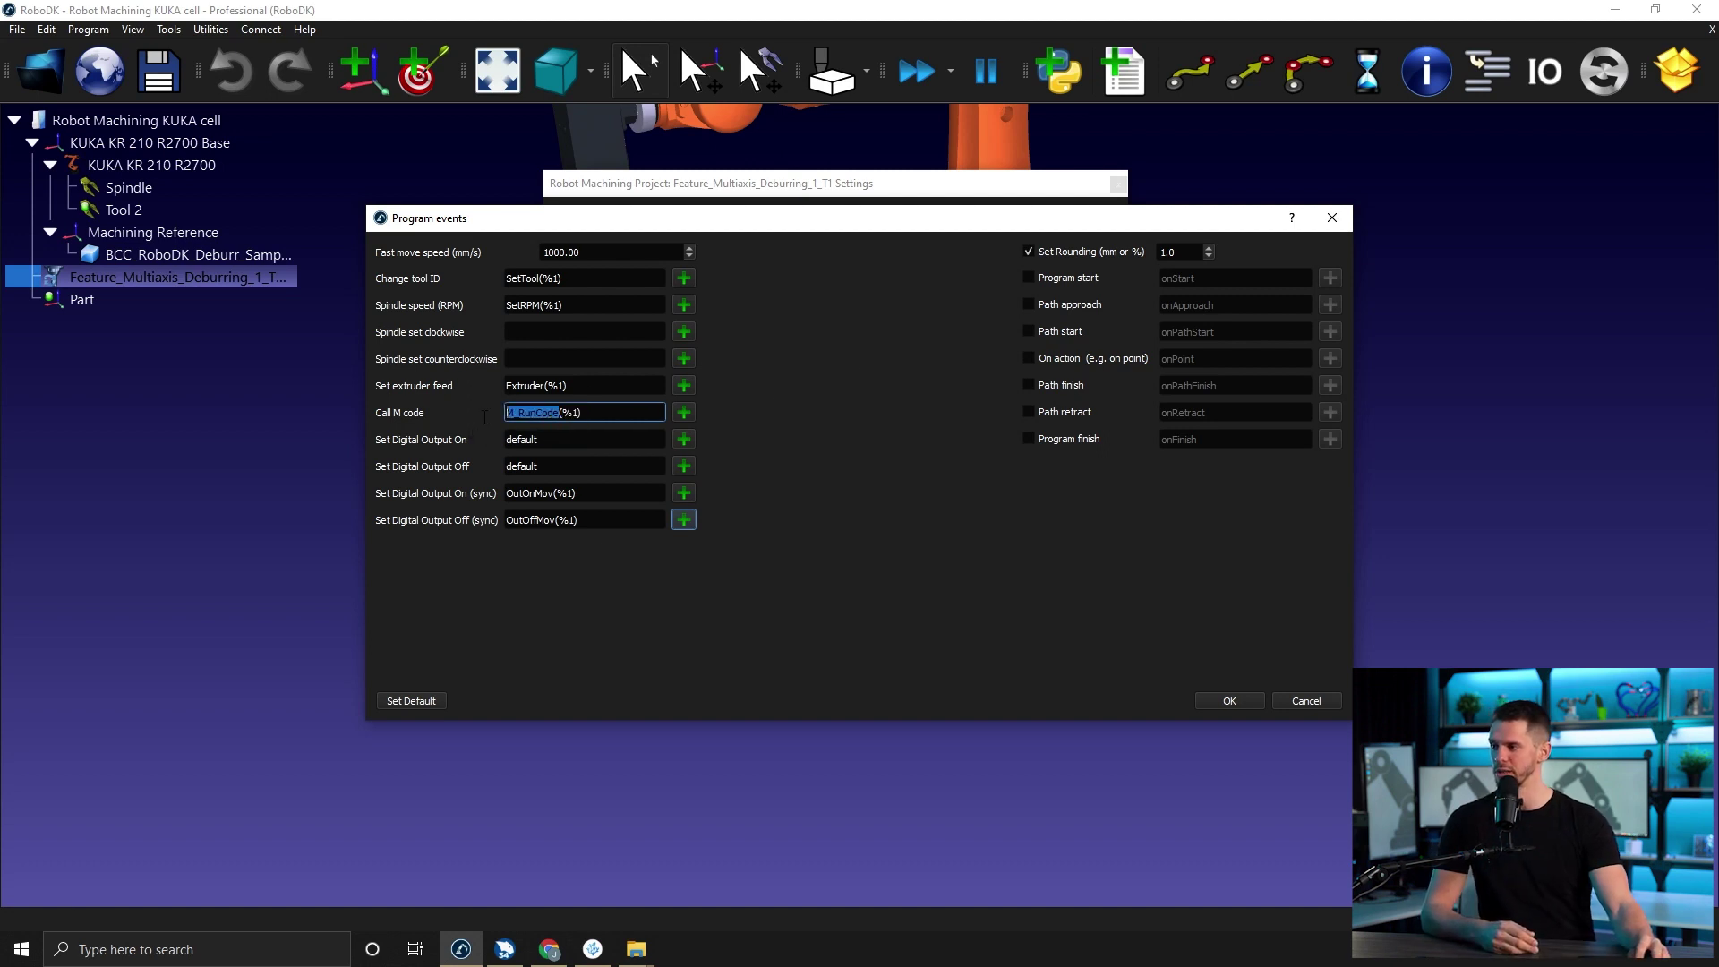
left_click(594, 414)
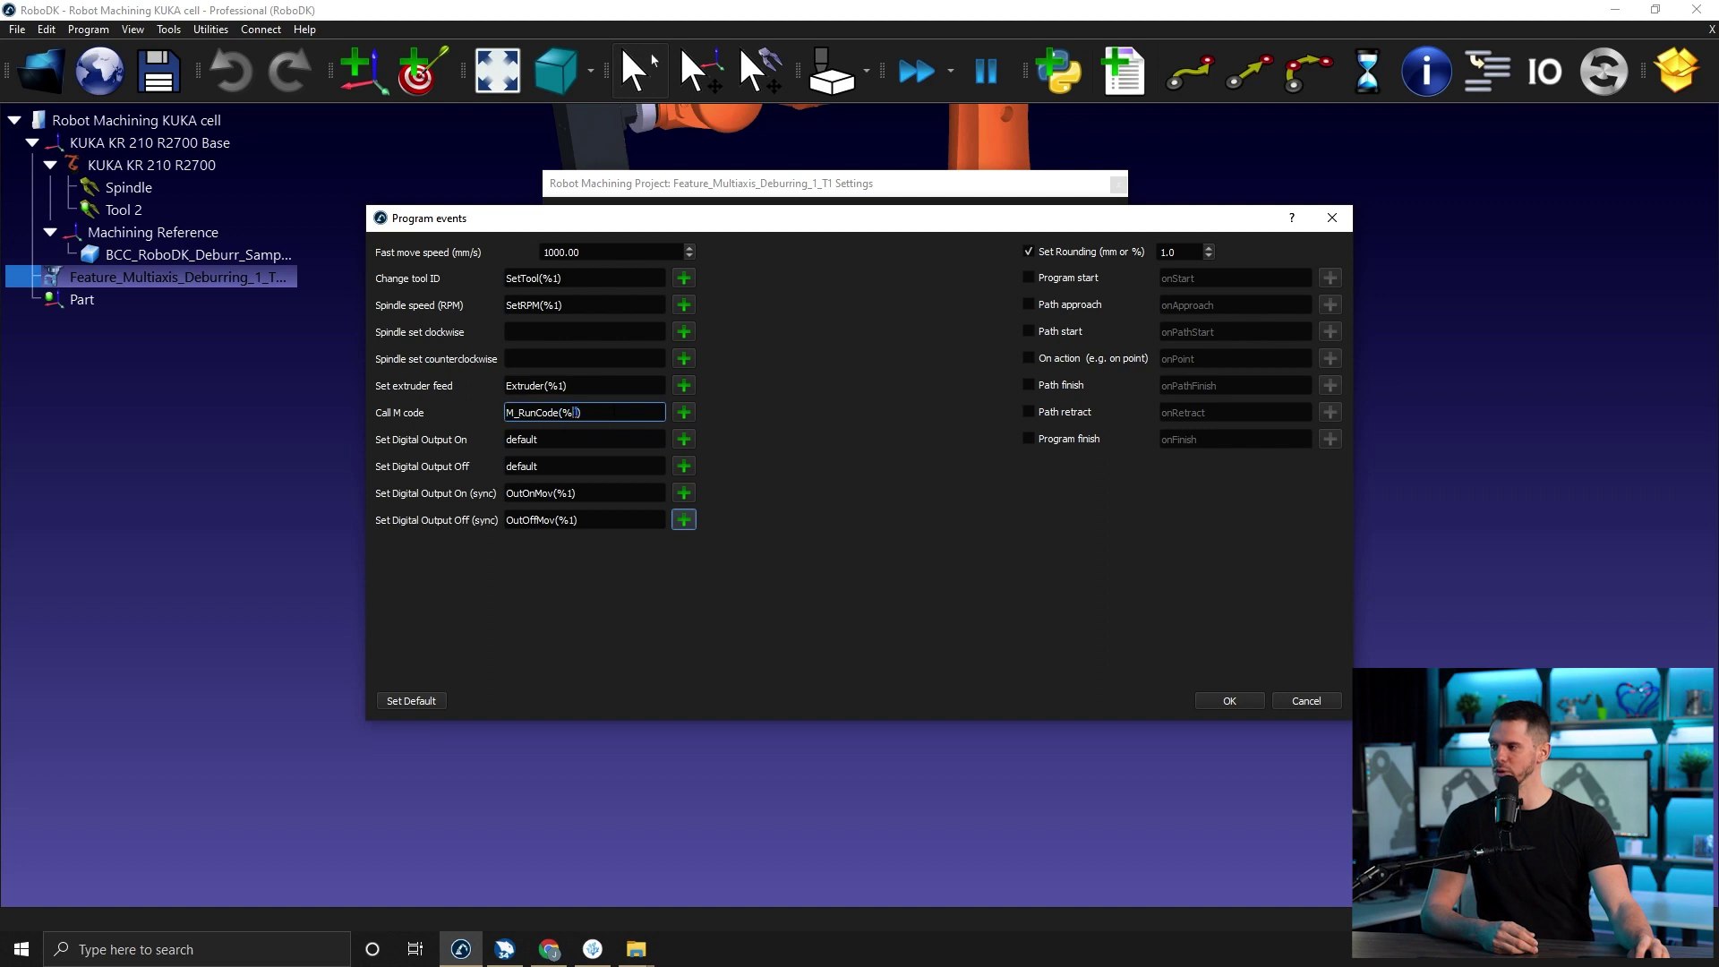
double_click(574, 413)
mouse_move(574, 413)
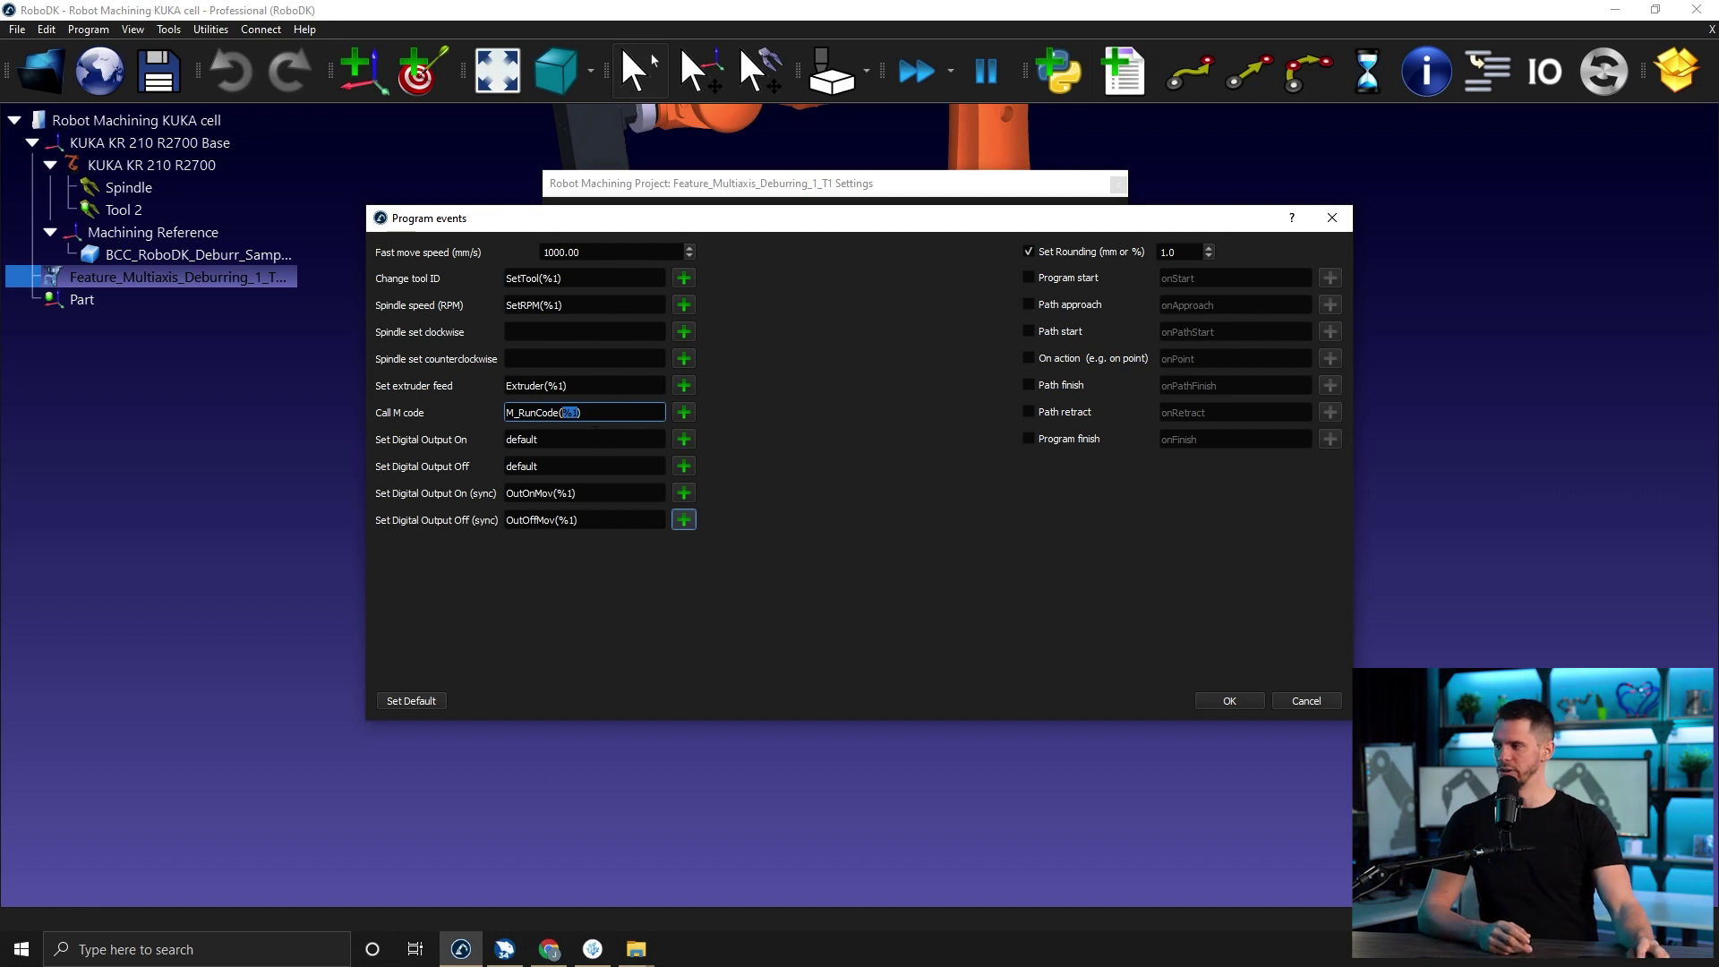
left_click_drag(582, 413, 346, 436)
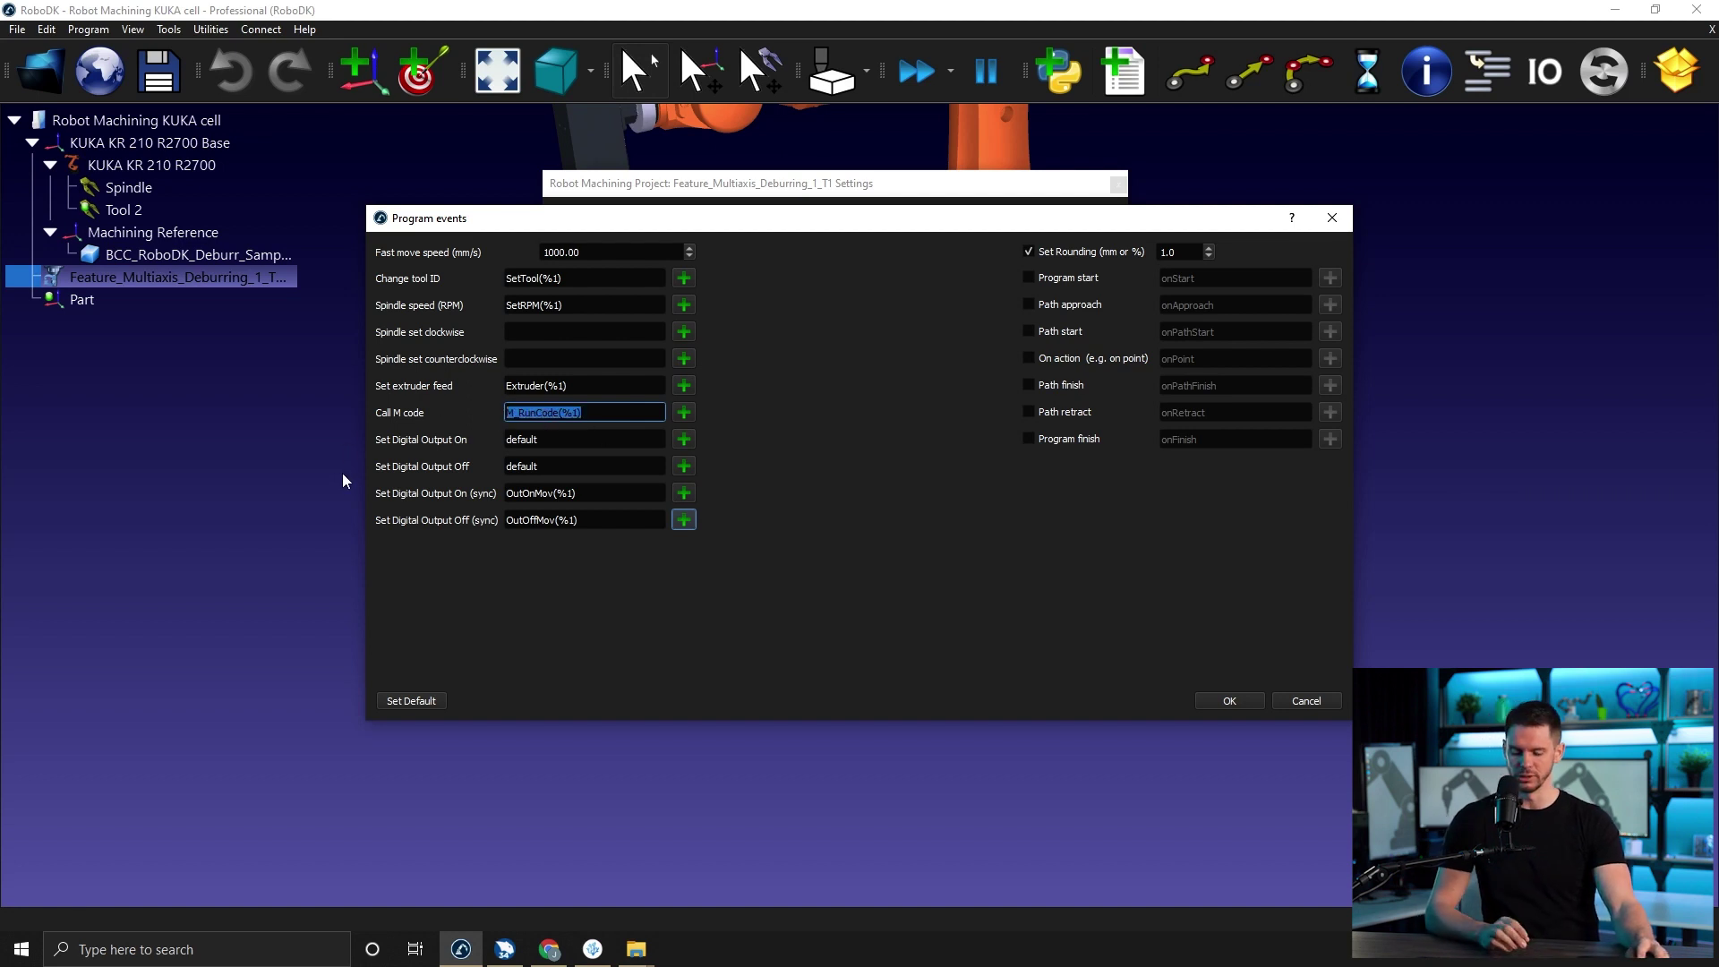
- Delete the M code, SetRPM(%1) spindle speed and SetTool(%1) tool change event values
key("BackSpace")
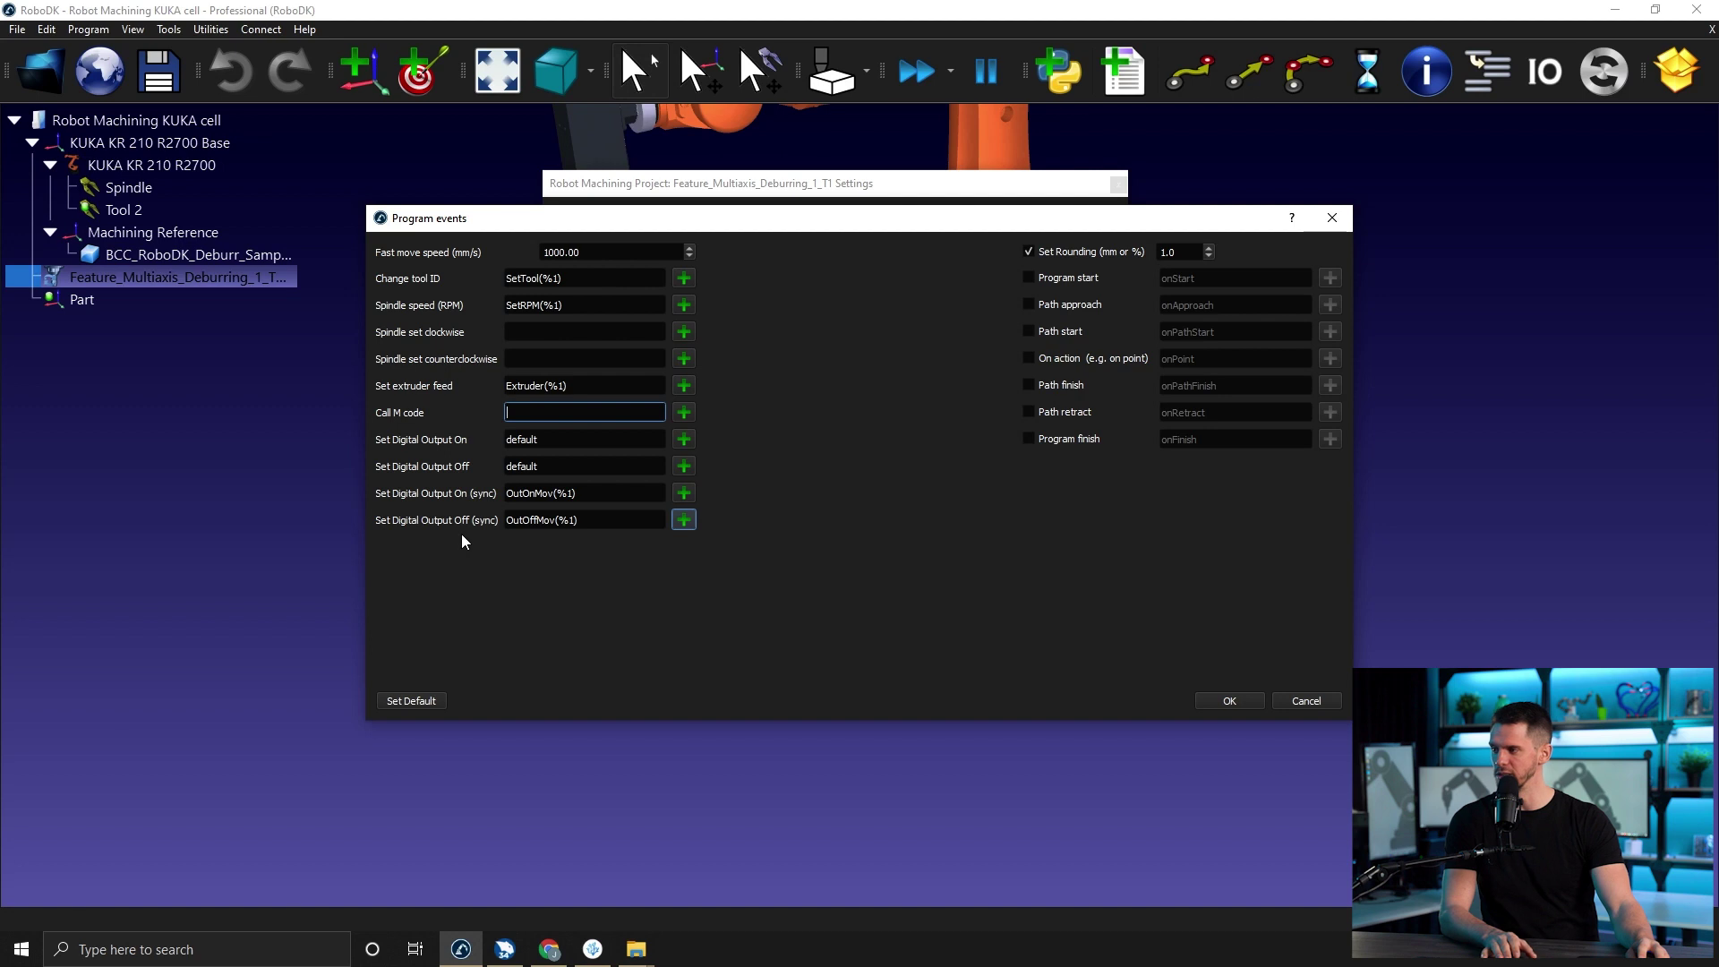
left_click_drag(611, 304, 420, 295)
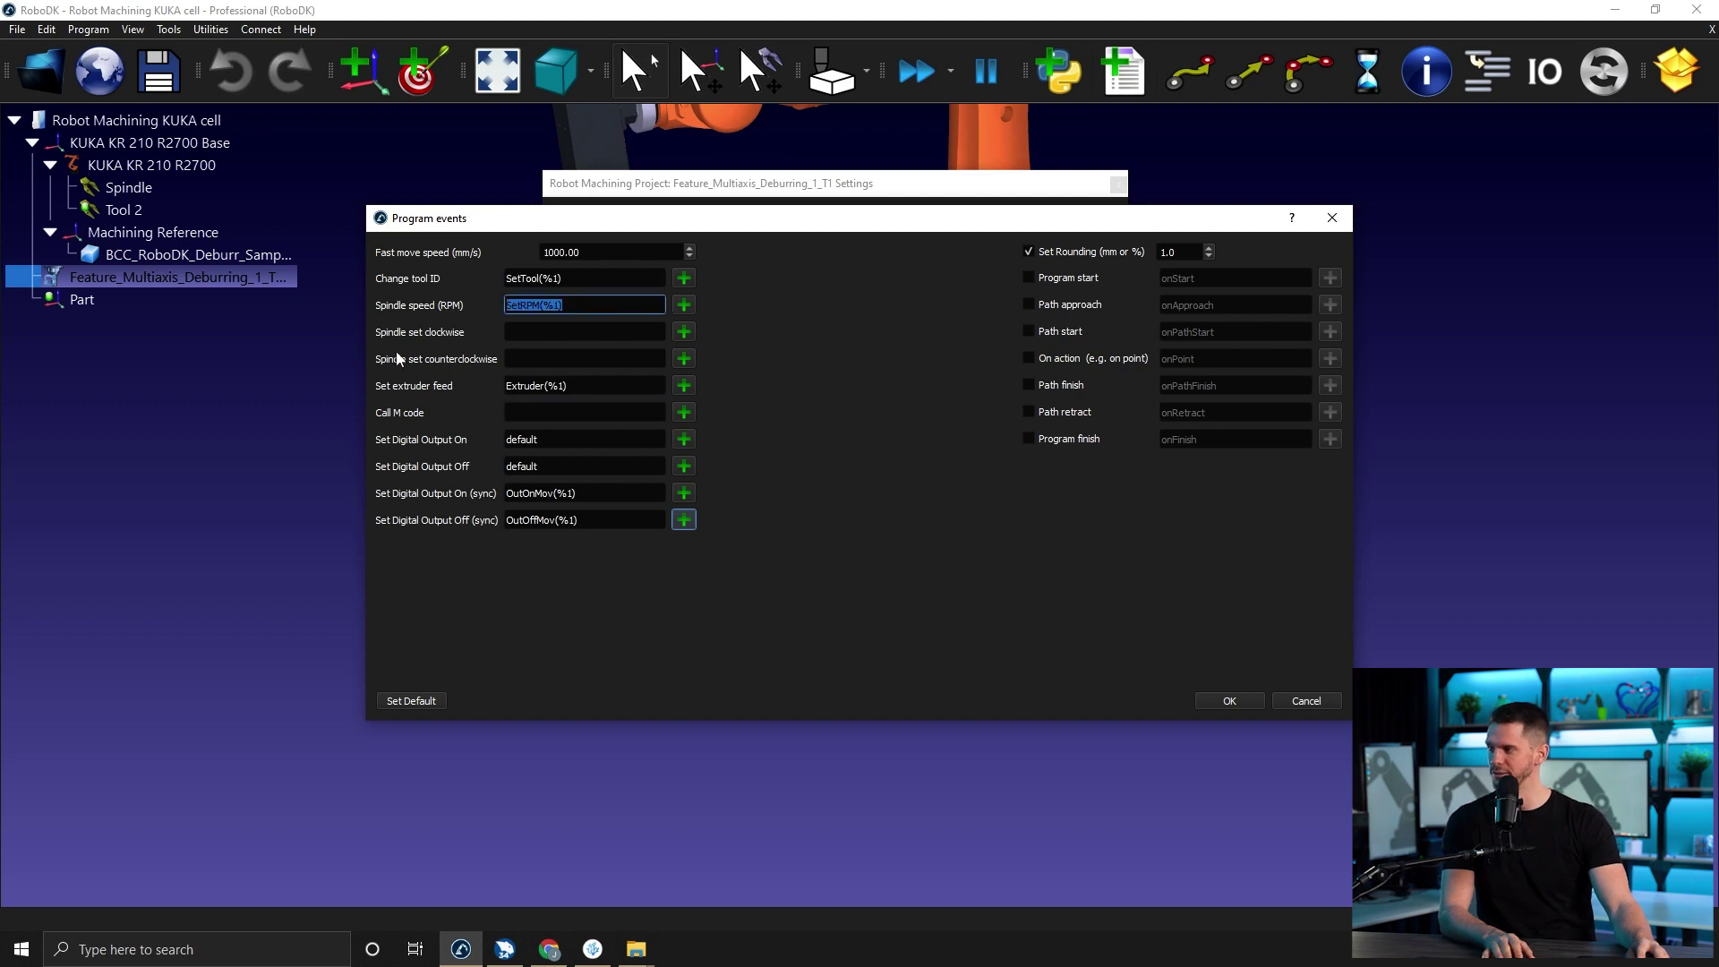
key("BackSpace")
left_click_drag(609, 278, 449, 276)
key("BackSpace")
- Review the extruder feed and M code events, ending in the empty spindle speed field
left_click(514, 313)
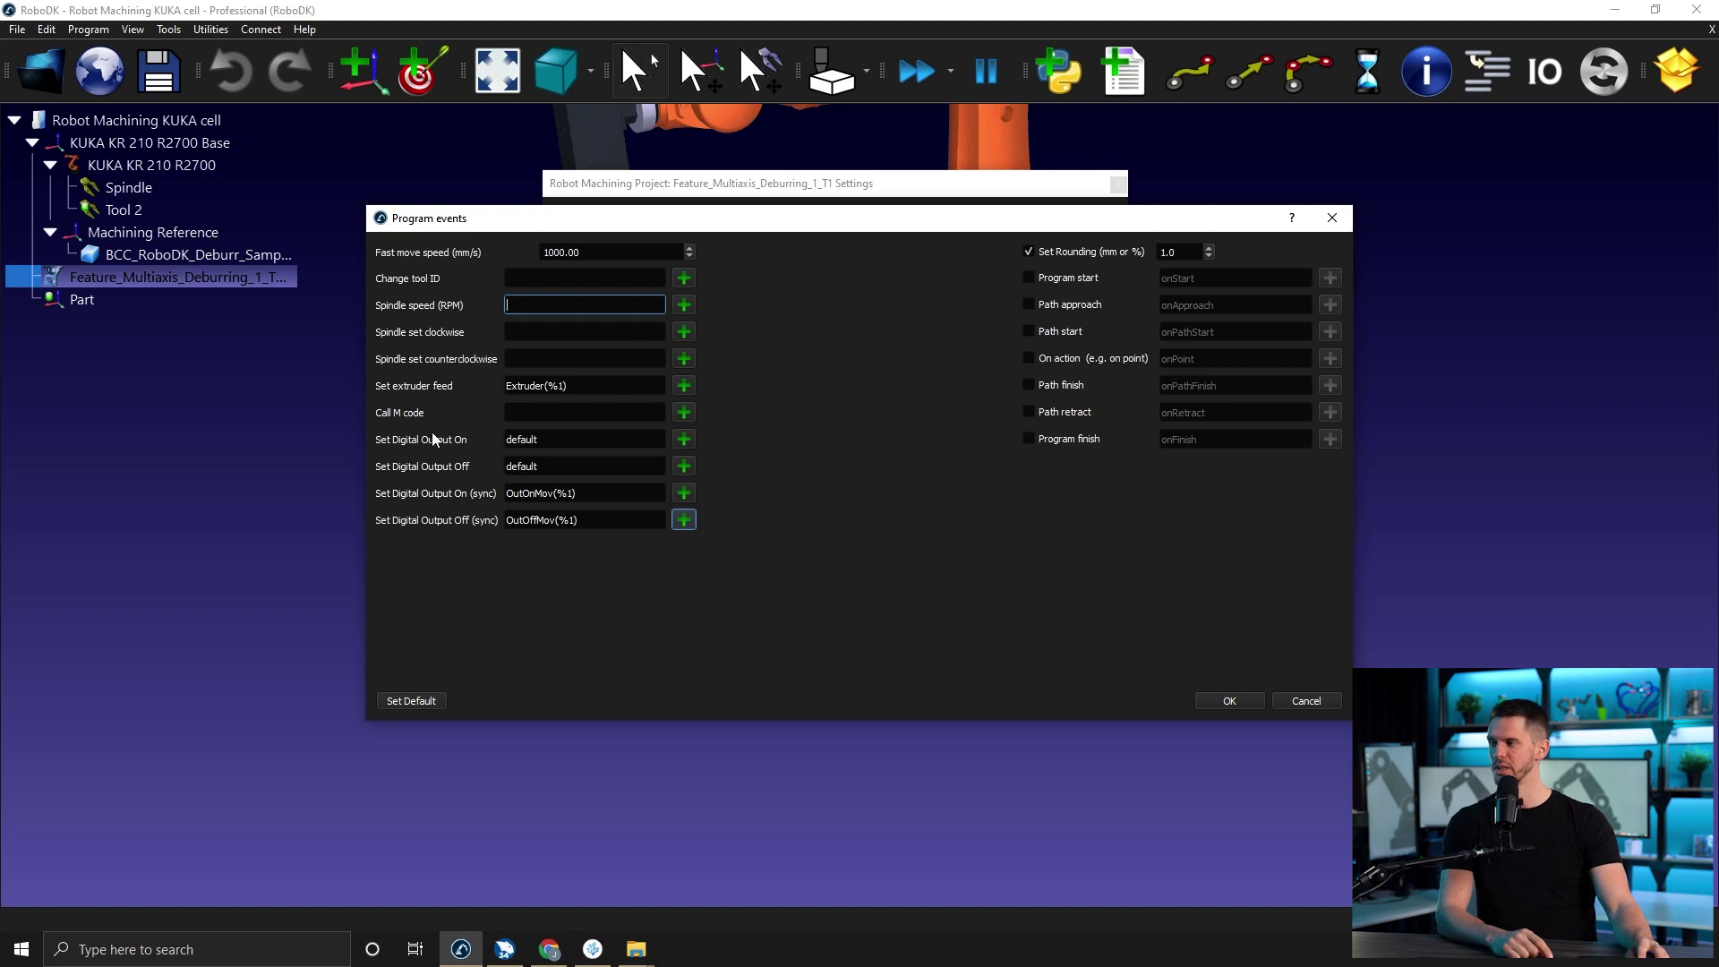
left_click(591, 386)
key("ctrl+a")
left_click(582, 414)
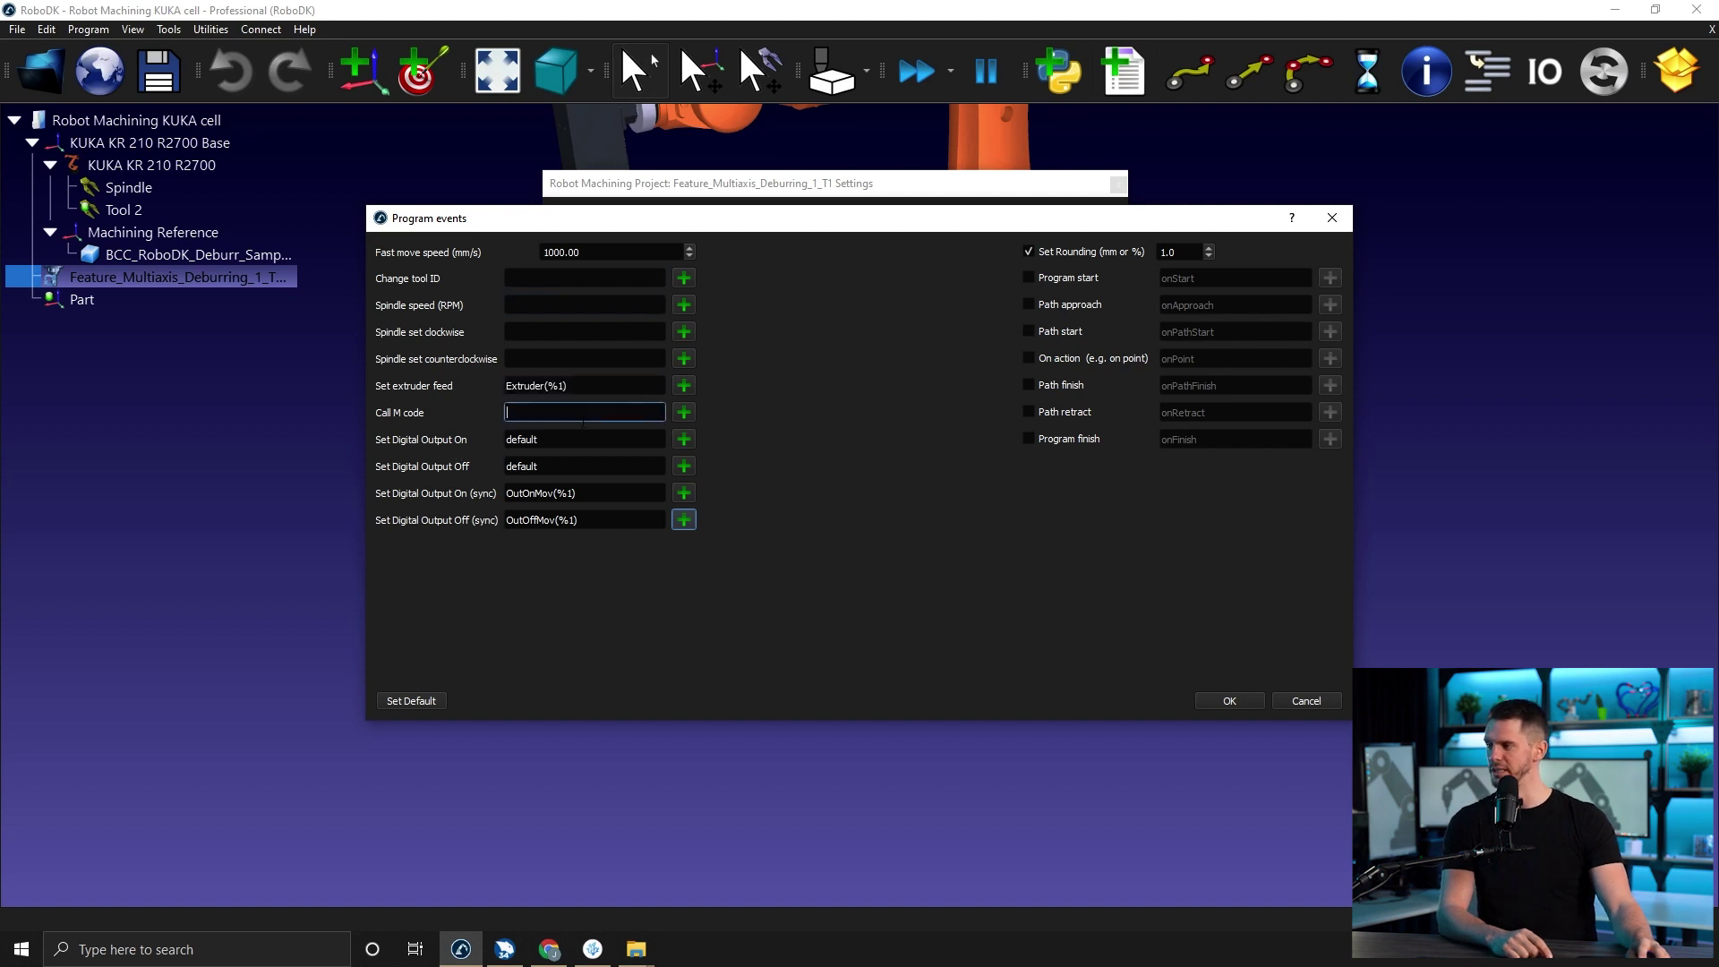
mouse_move(534, 294)
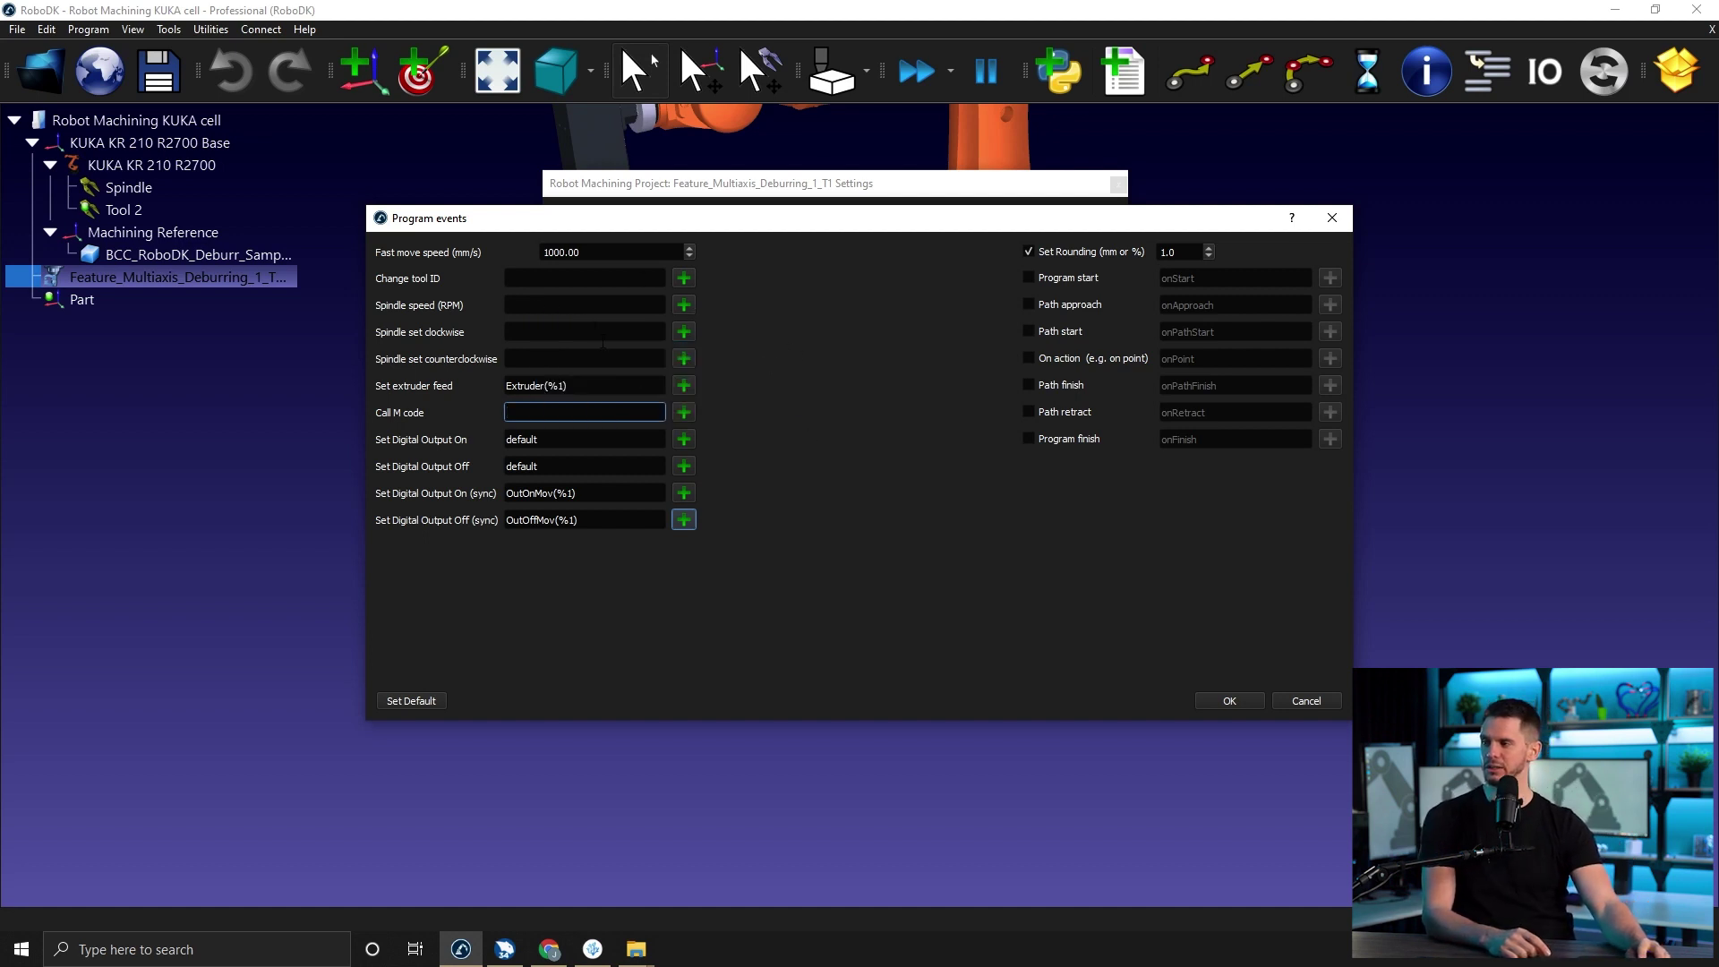
left_click(574, 306)
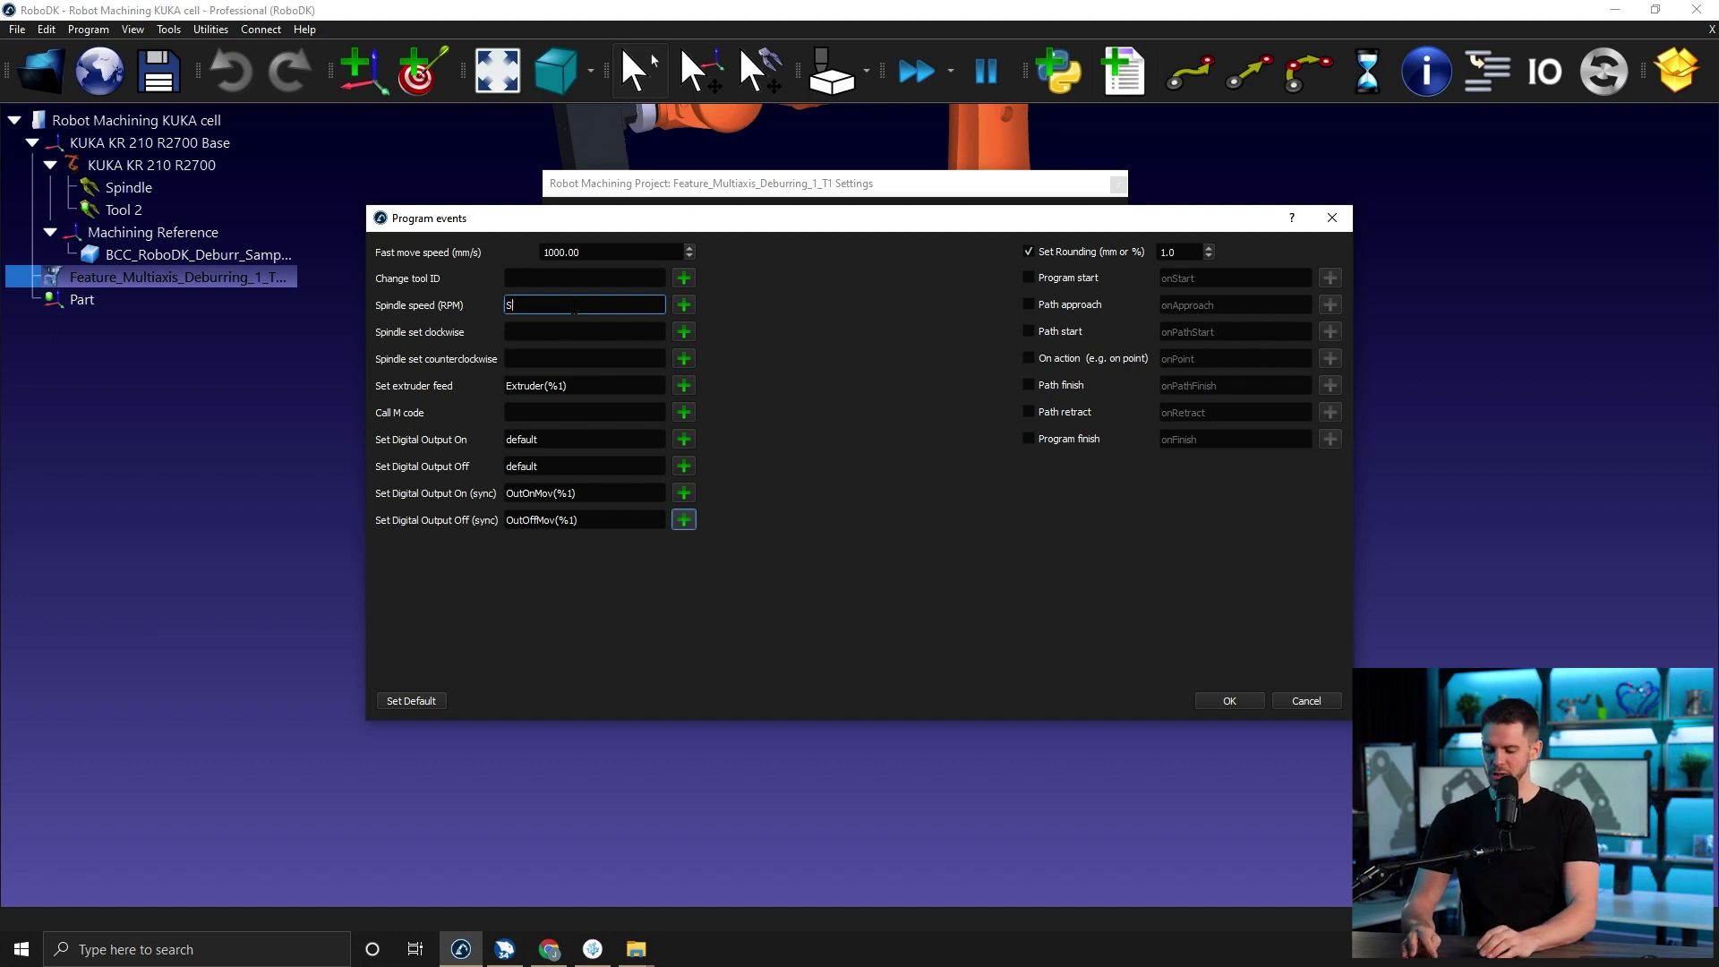
- Enter StartSpindle as the spindle speed (RPM) event and accept the Program events dialog
type("tart")
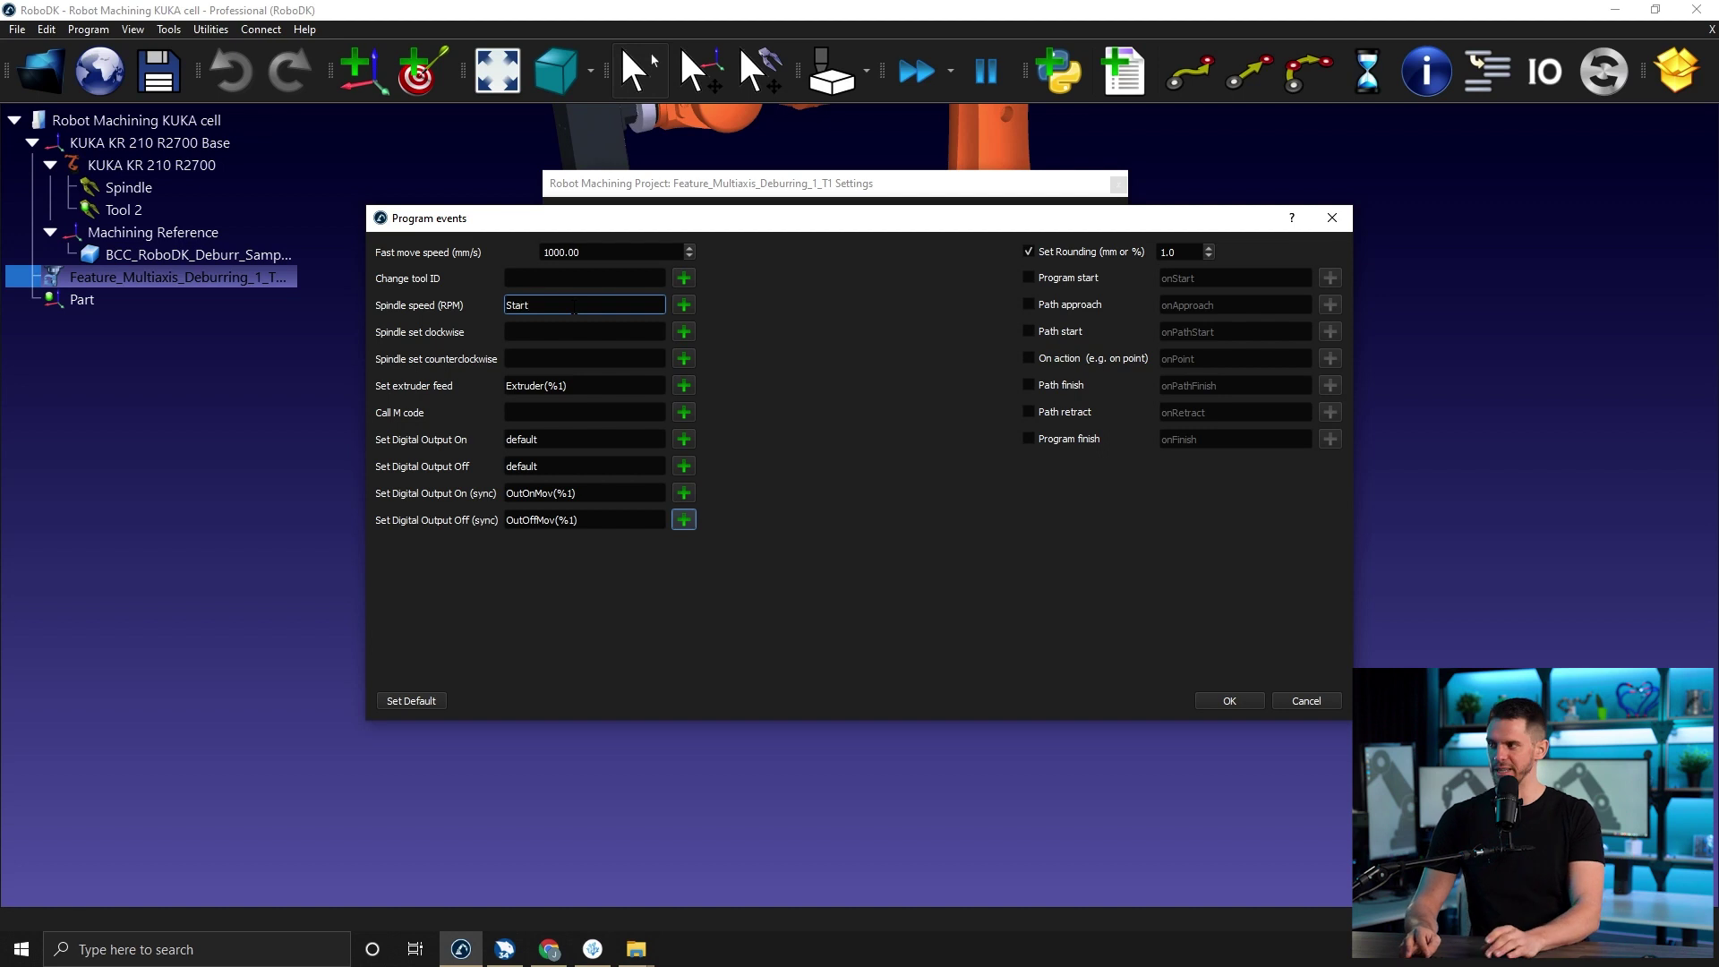
type("pindle")
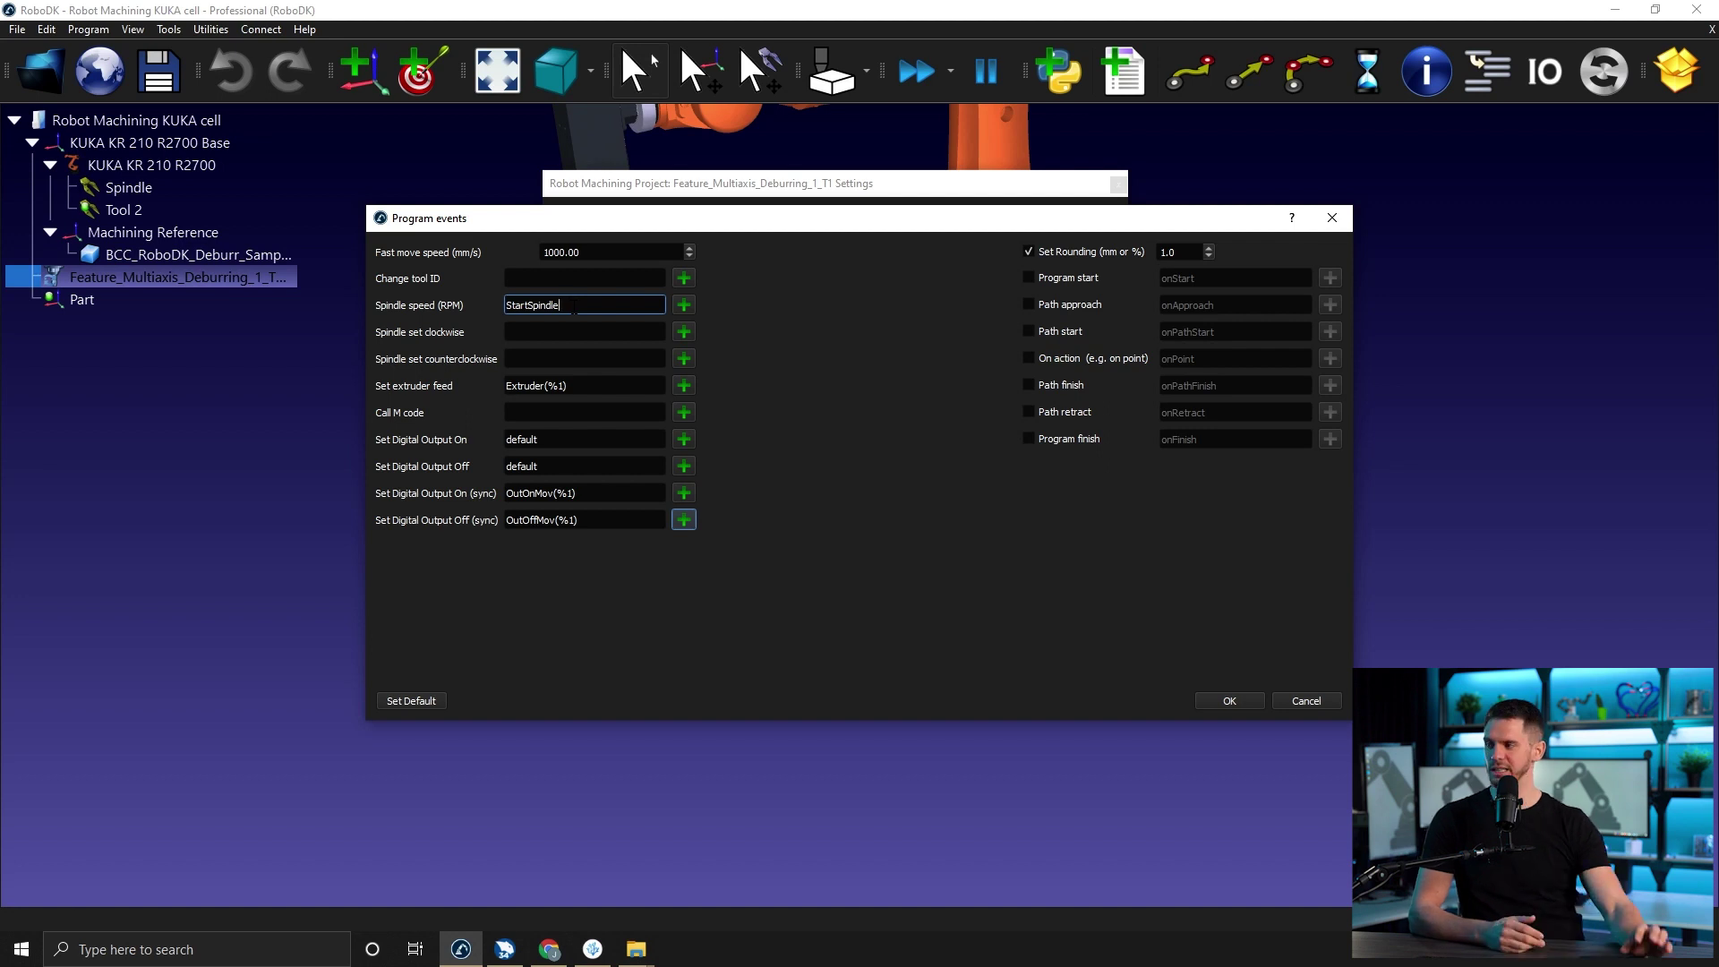
key("shift+Tab")
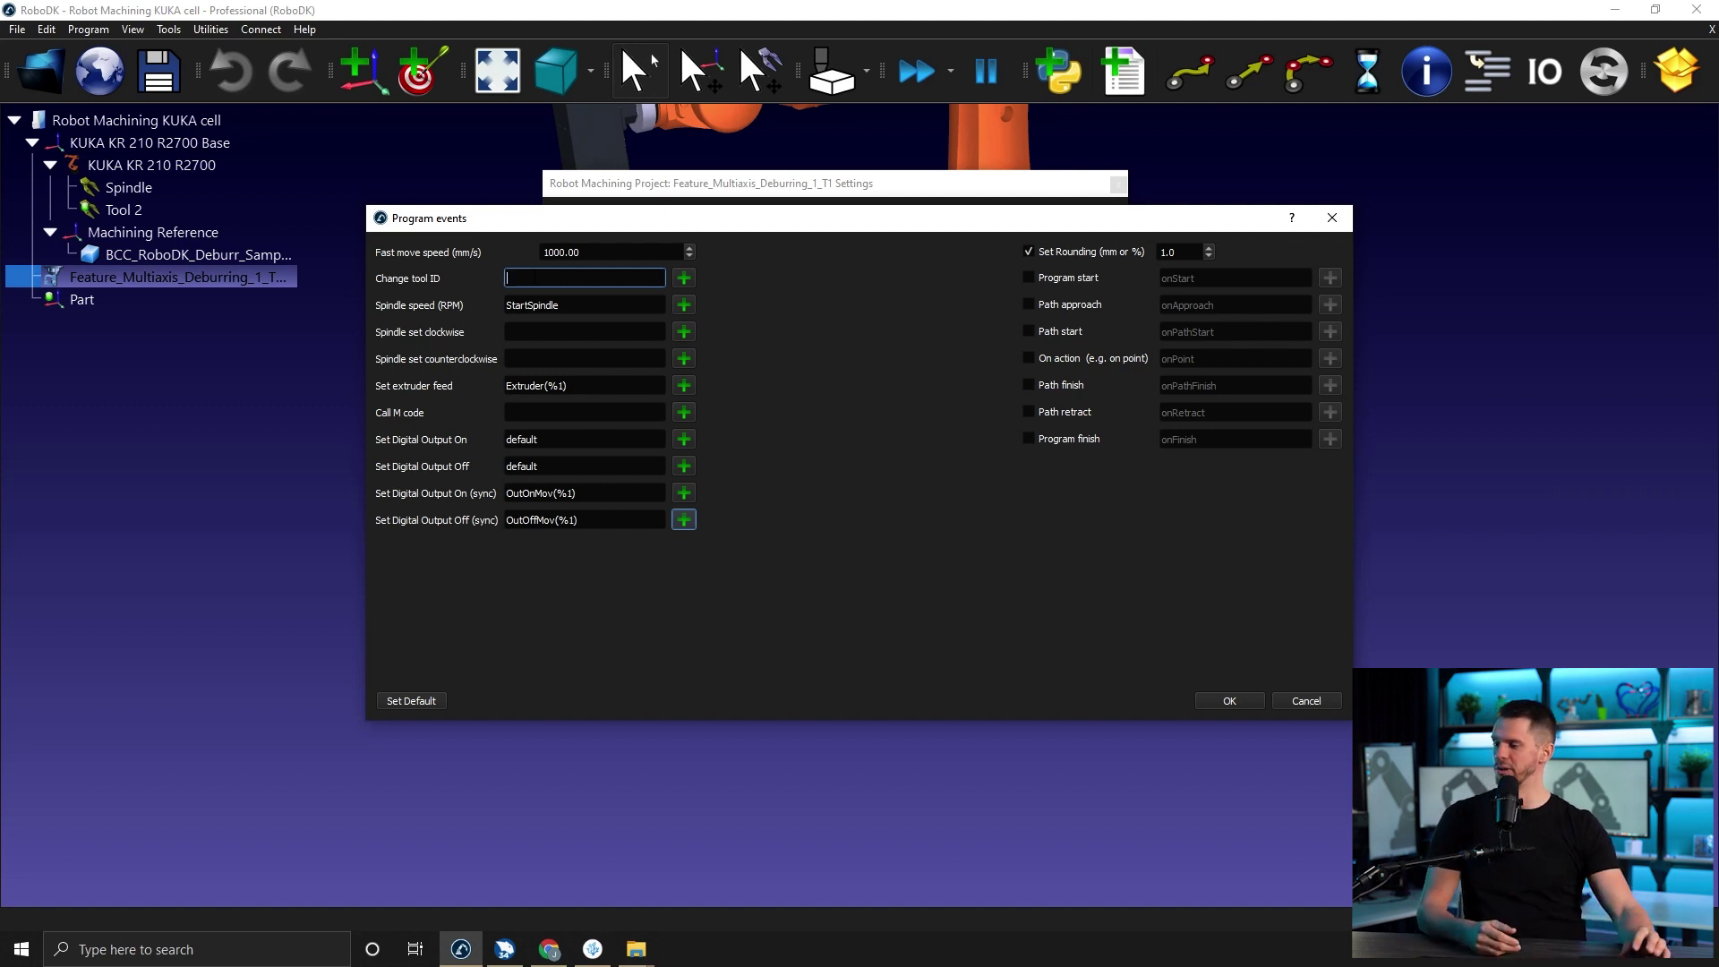
left_click(1230, 701)
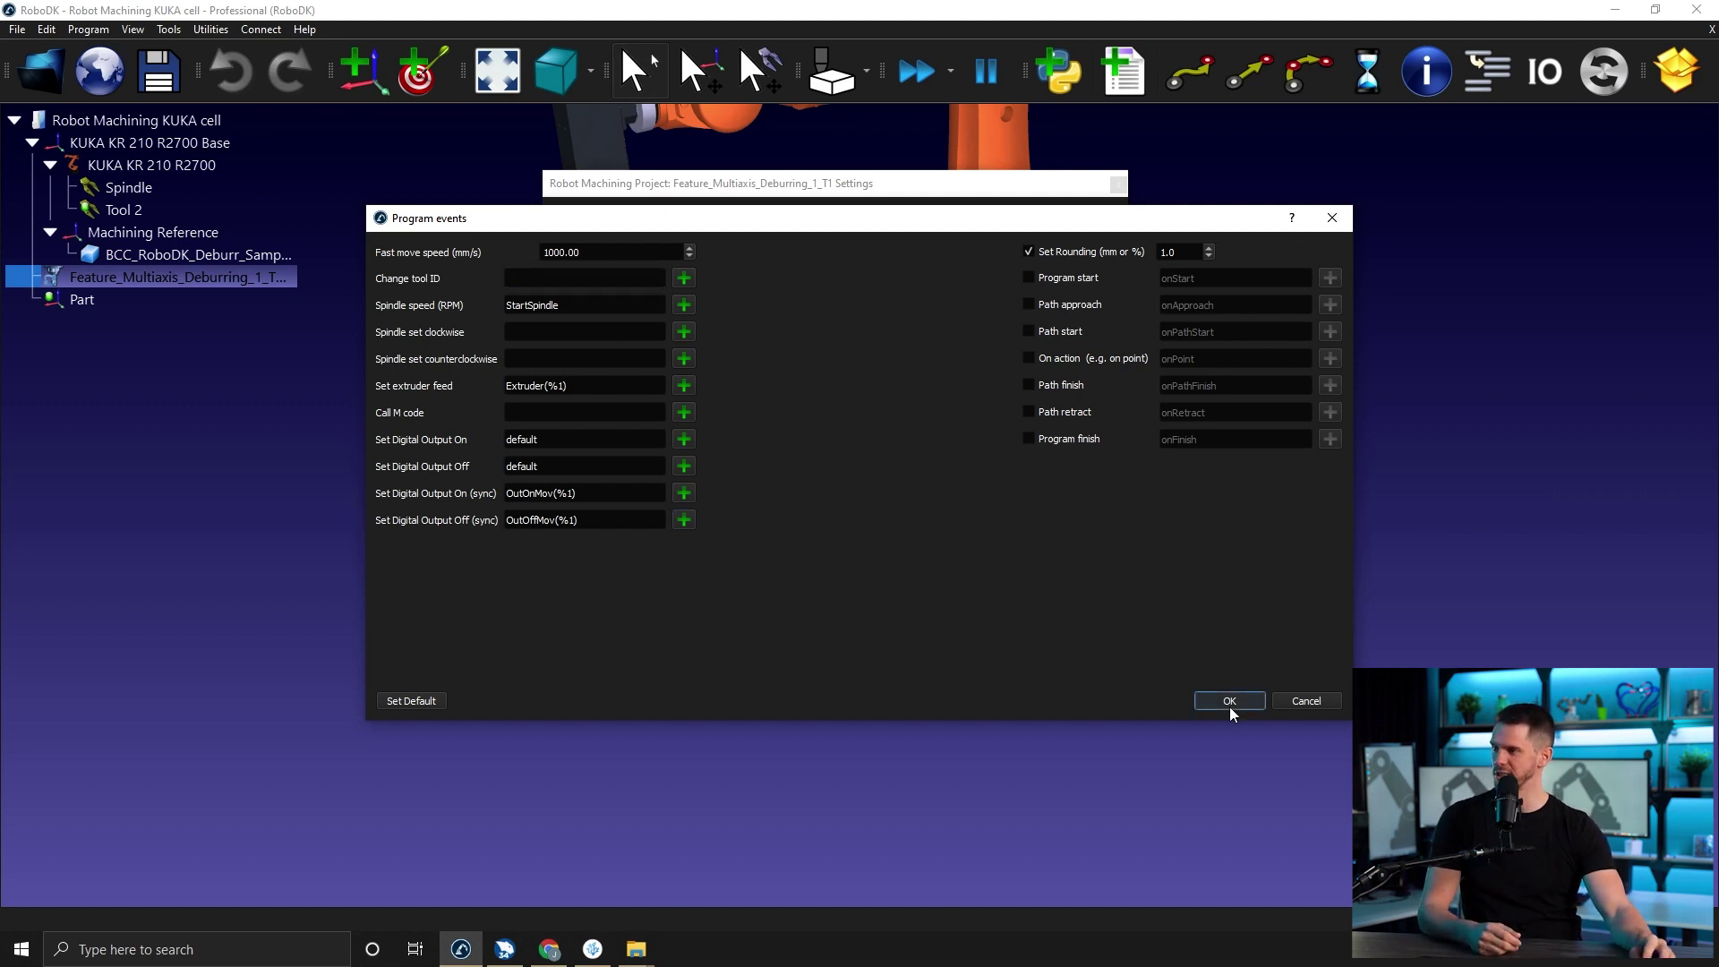
- Close Robot Machining Settings, view the CAM page in Tools > Options, then close Options
left_click(1119, 184)
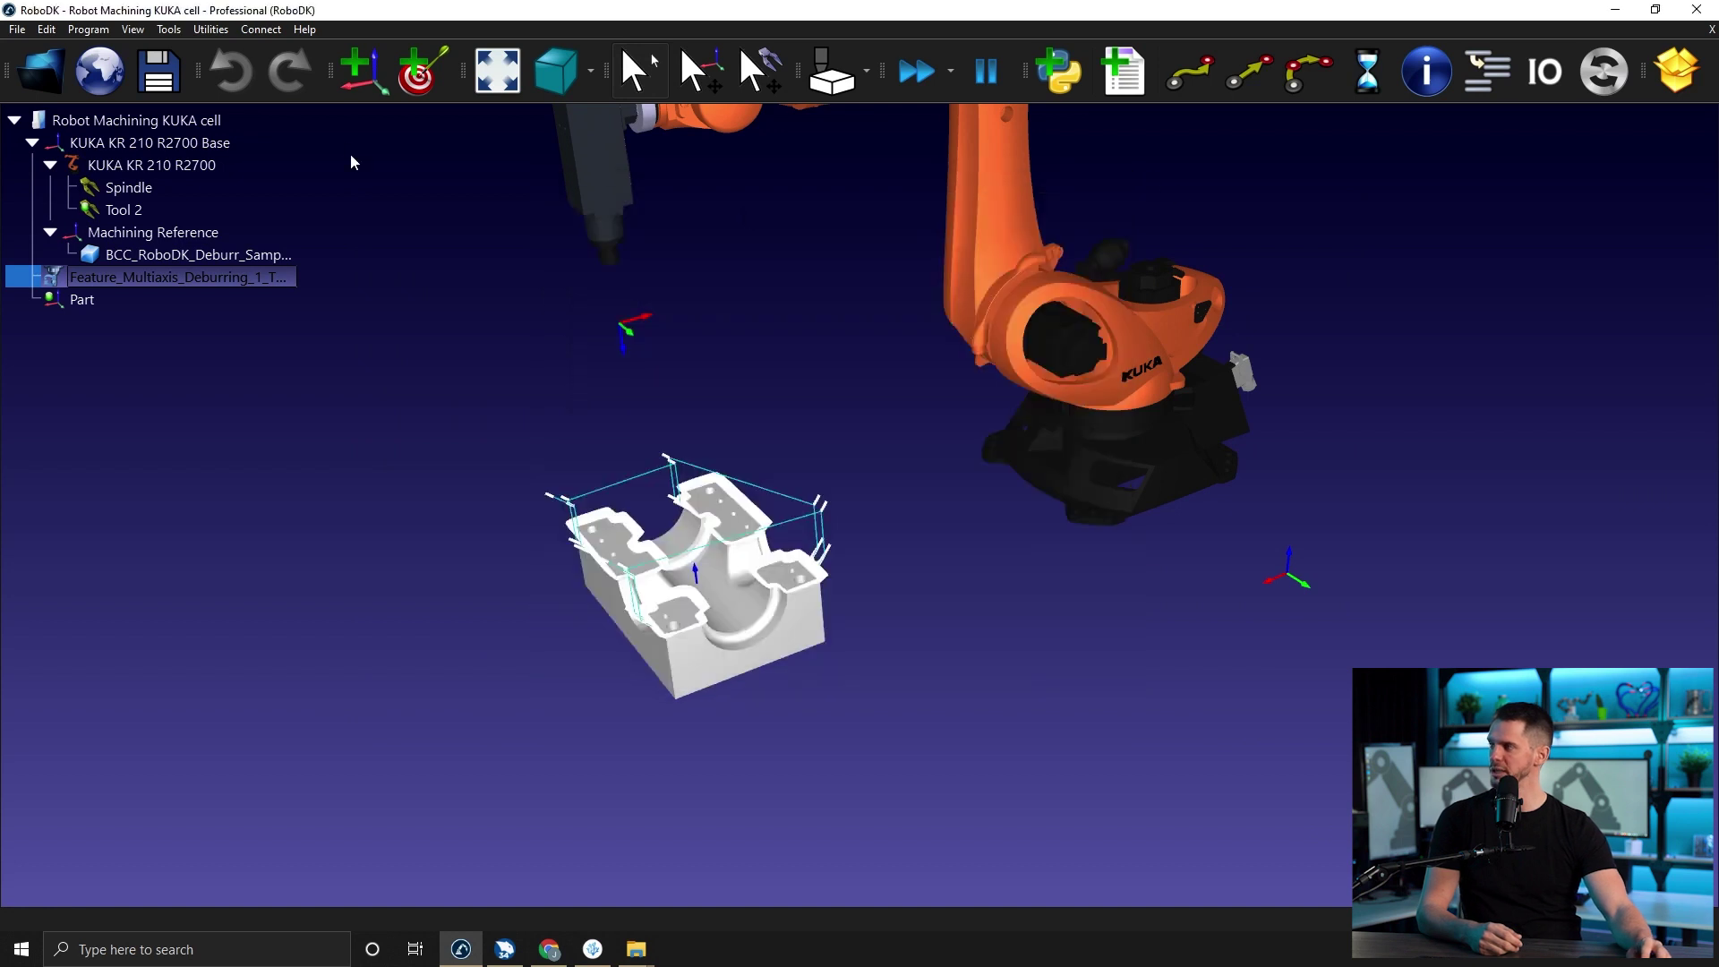
left_click(170, 30)
left_click(233, 438)
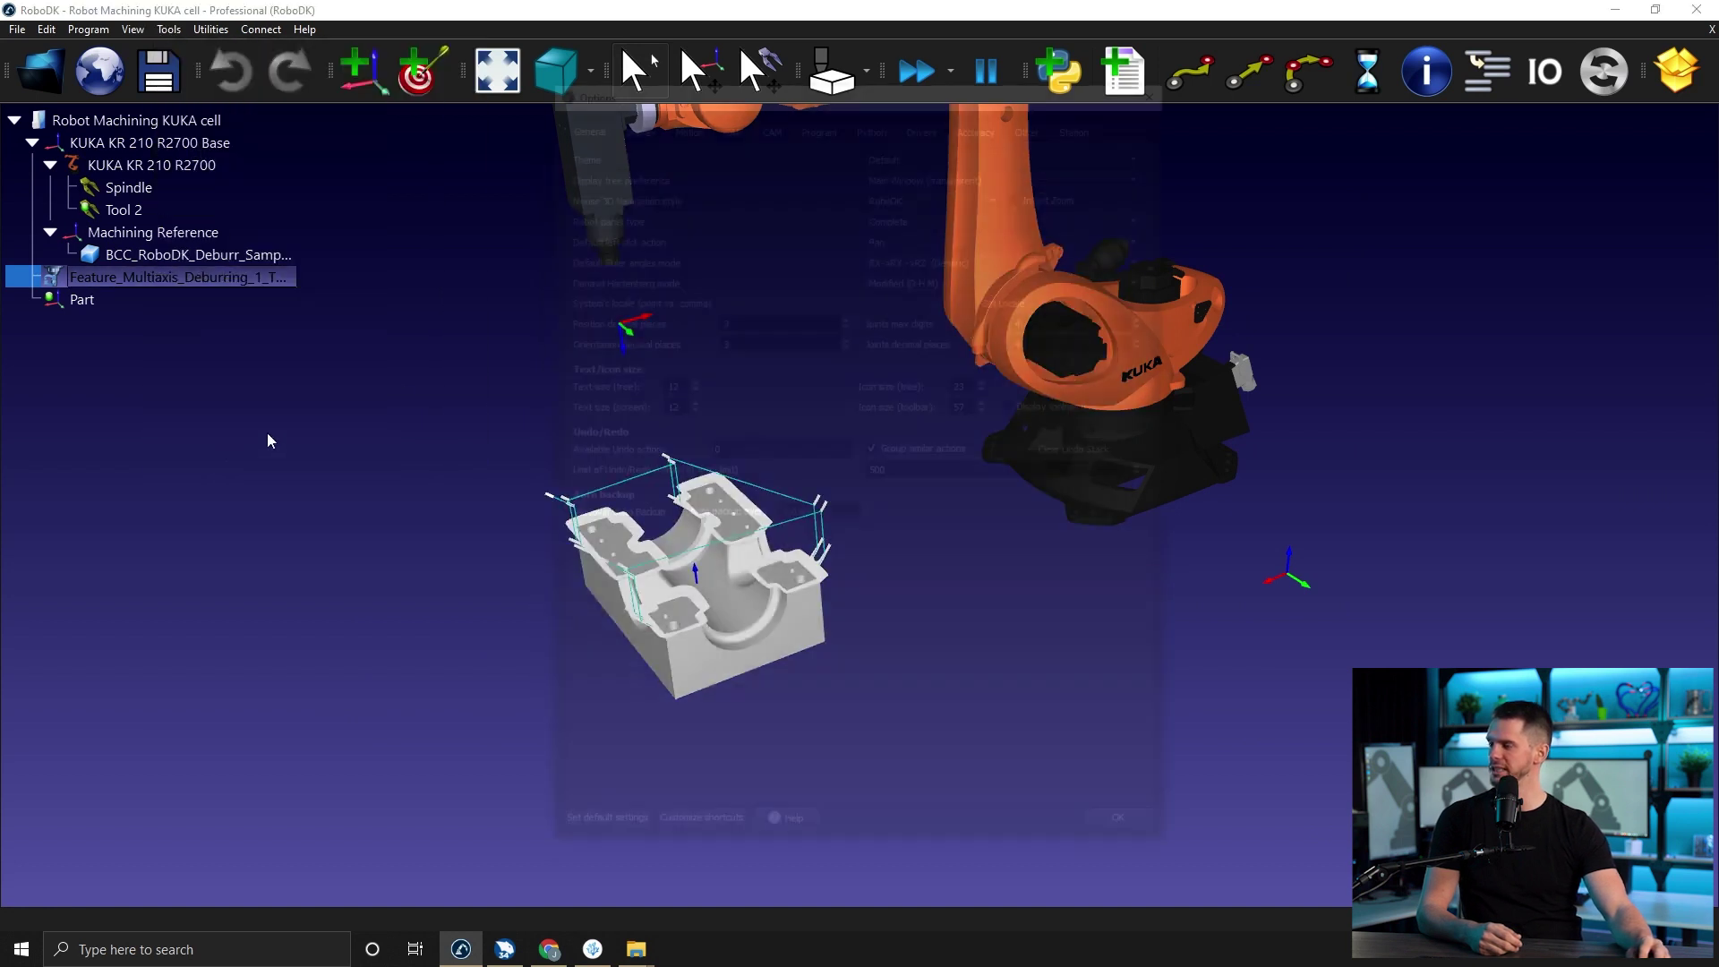
left_click(768, 121)
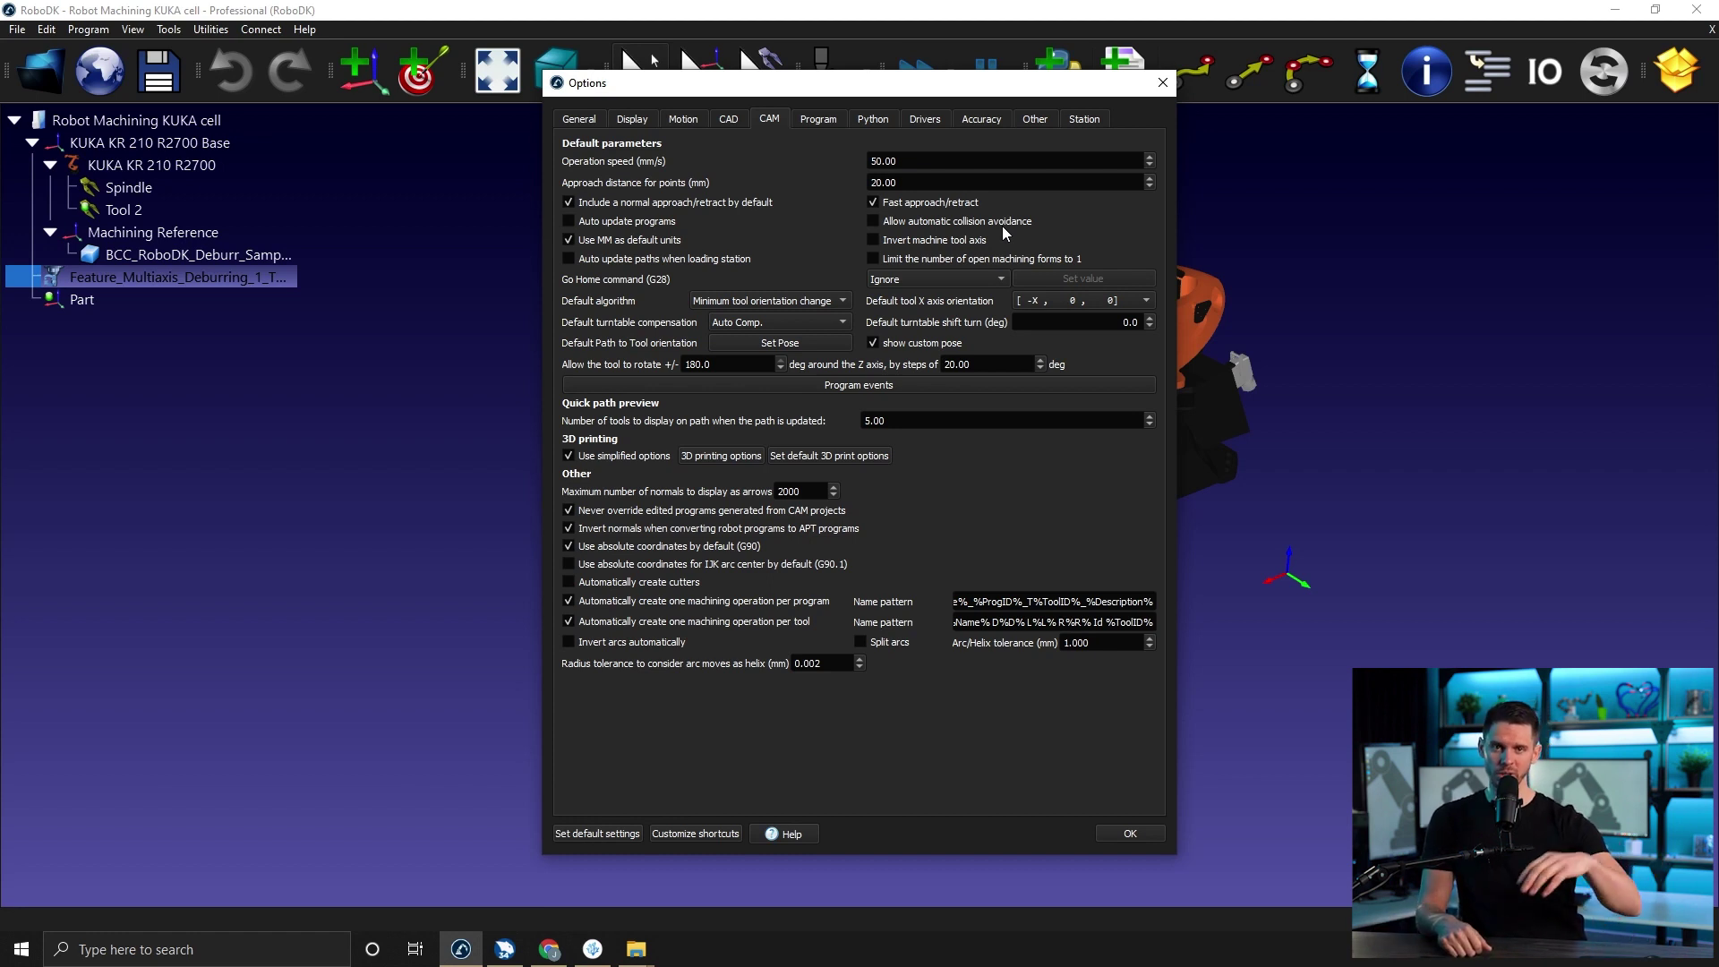
left_click(1159, 86)
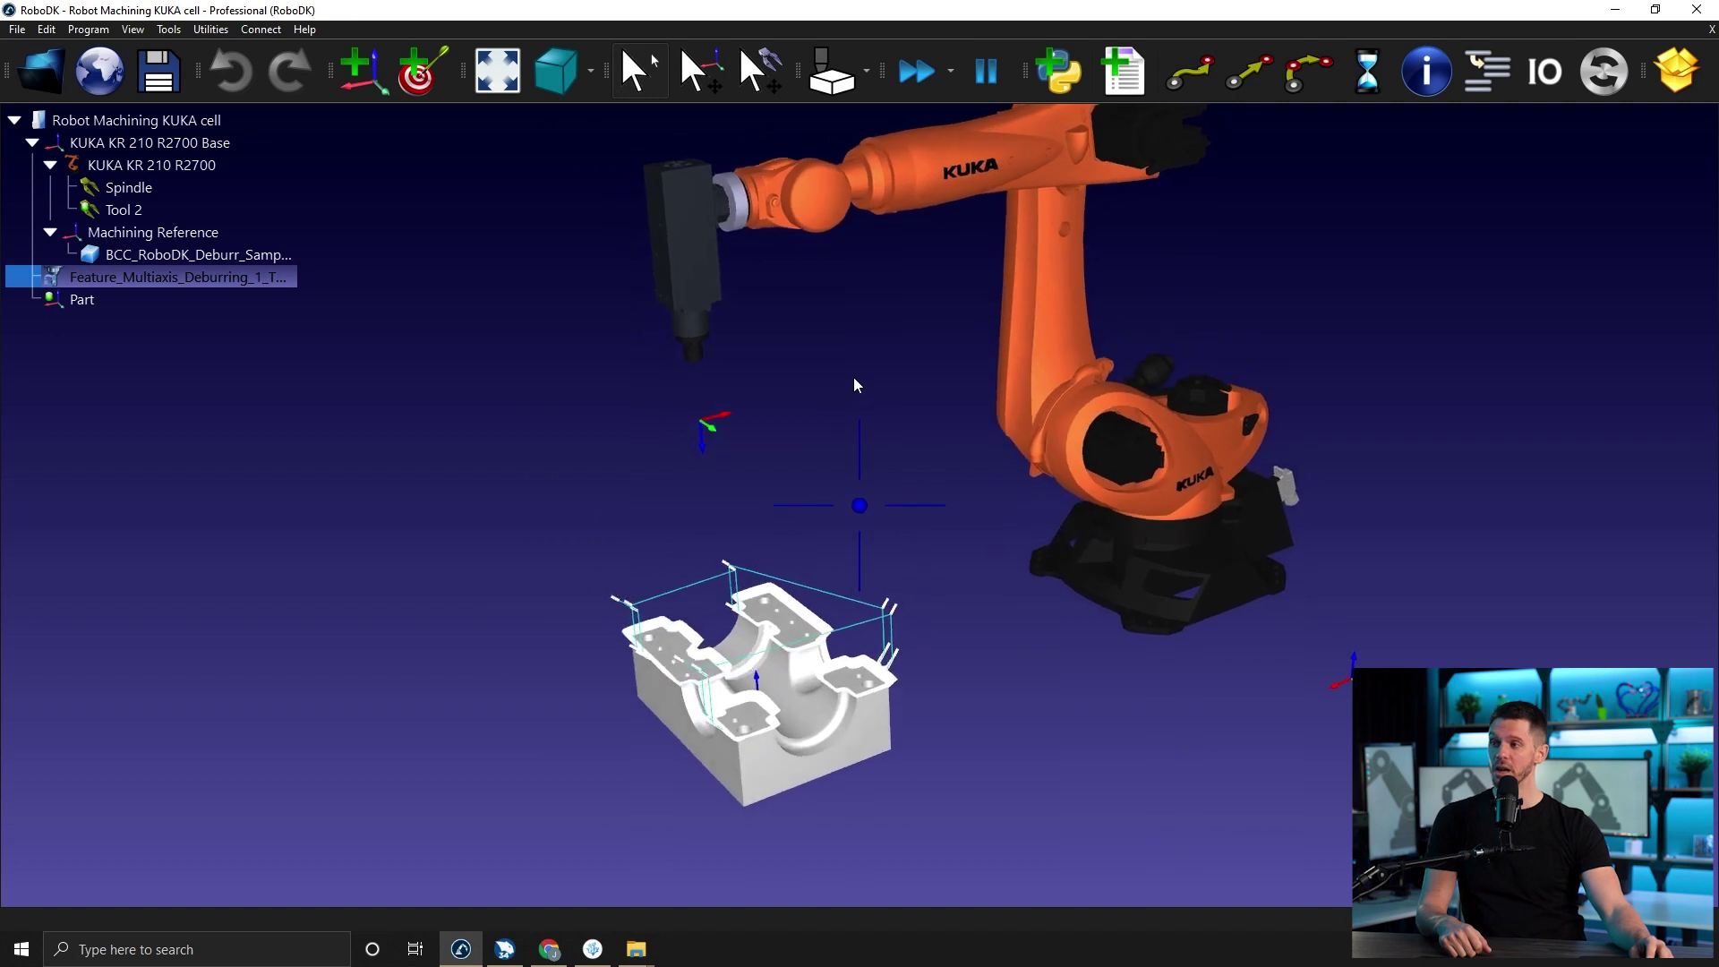